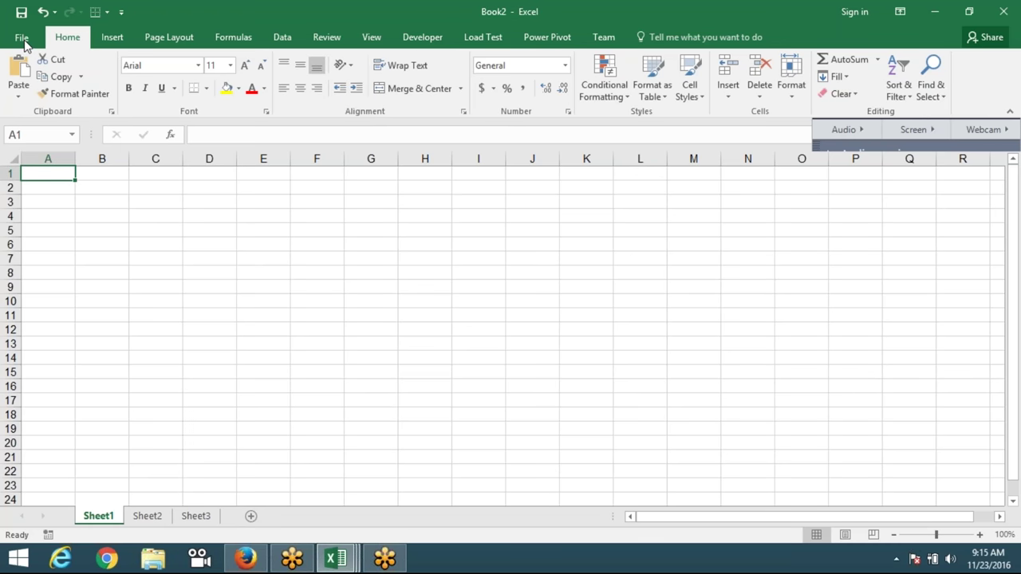
Open the L2 workbook from the recent workbooks list
click(21, 38)
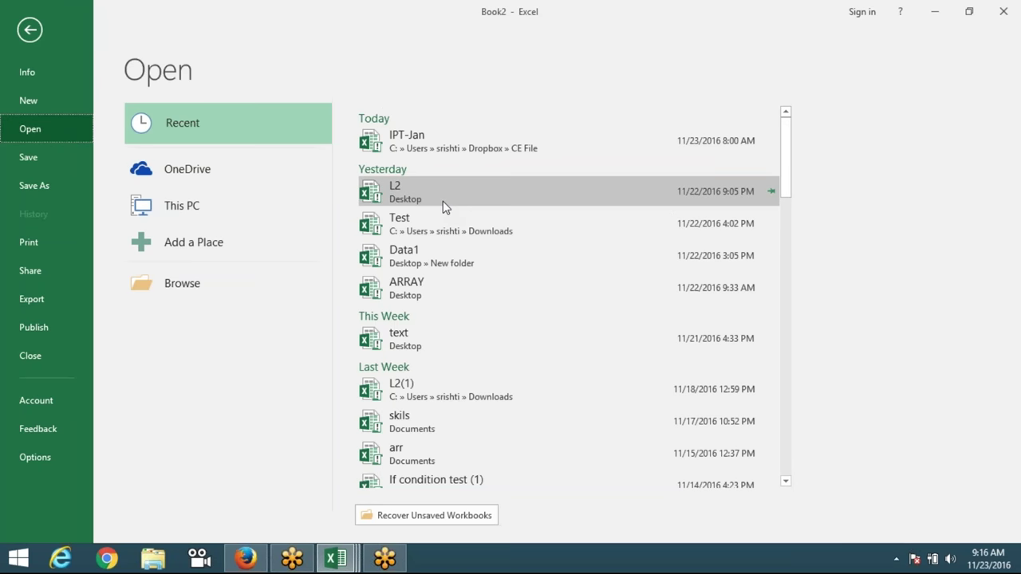
click(443, 201)
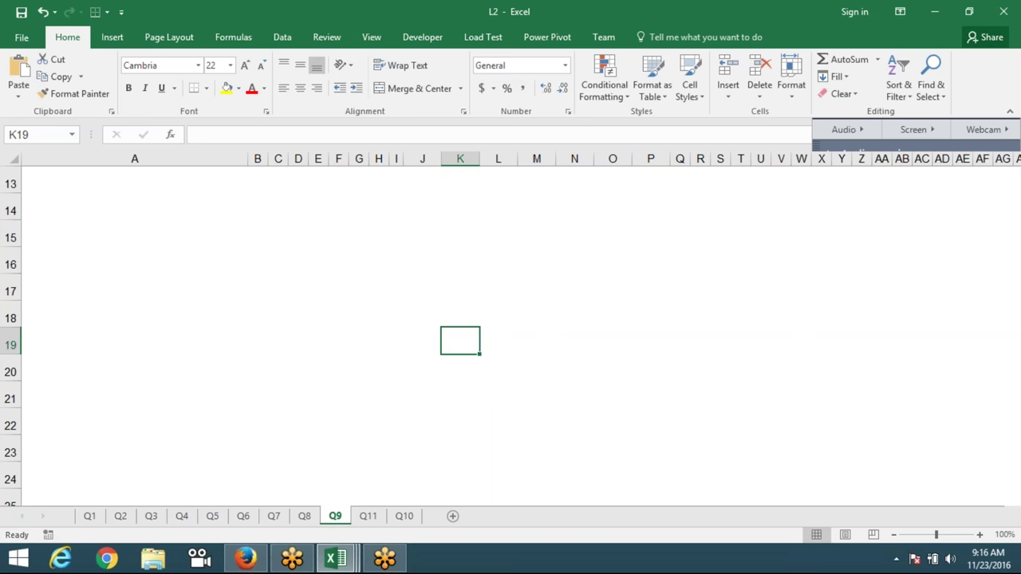
On the Q1 sheet, clear the old Saturday formula from F5
click(95, 520)
click(383, 374)
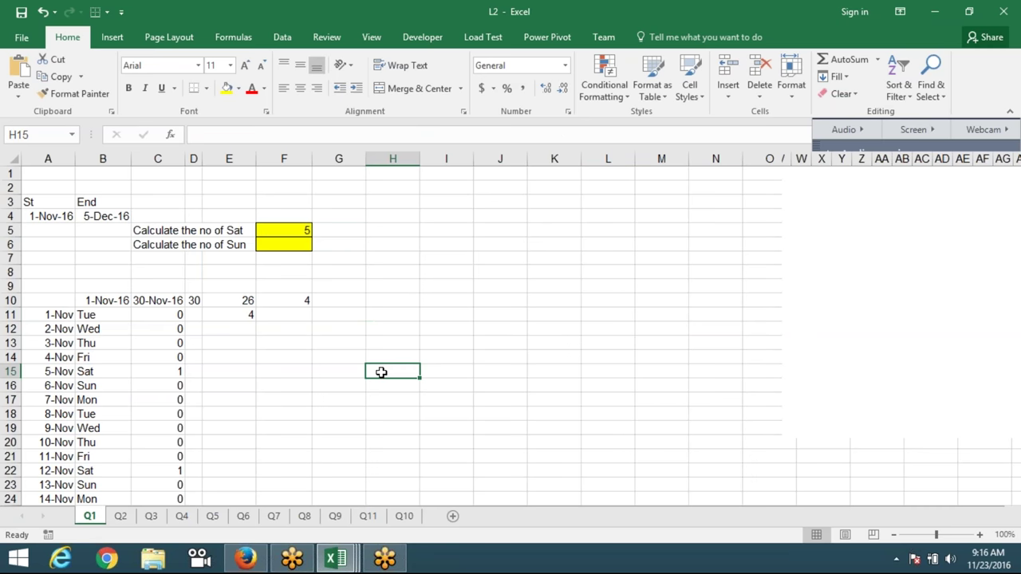
click(283, 230)
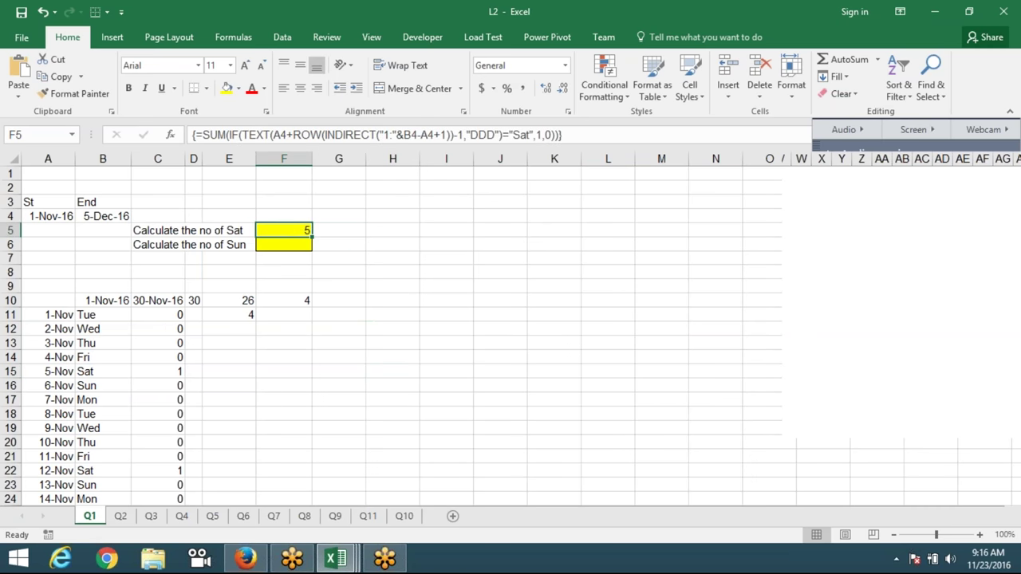
key(Delete)
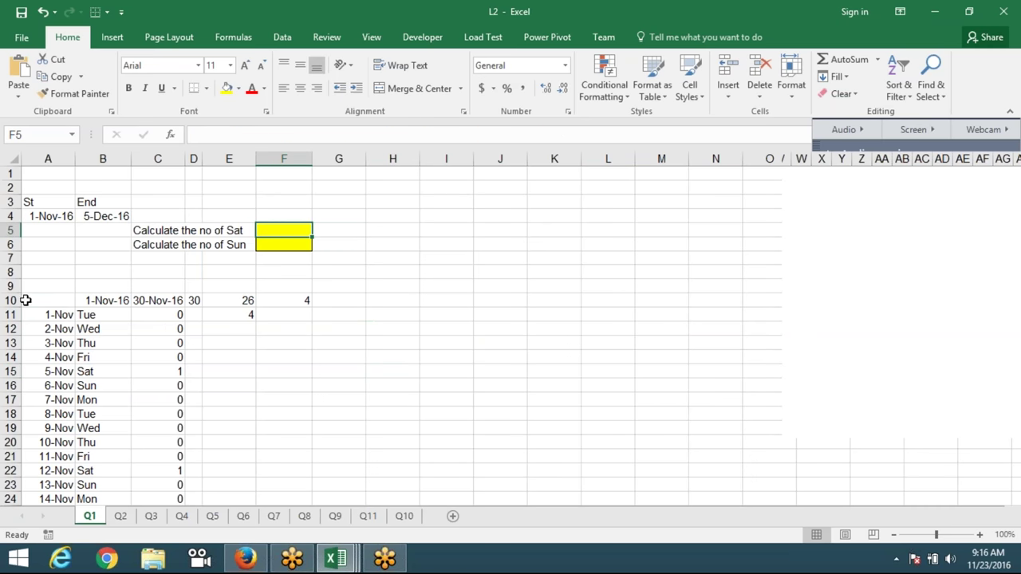
Clear row 10 and the leftover helper dates in rows 37–40, returning to the top
click(11, 299)
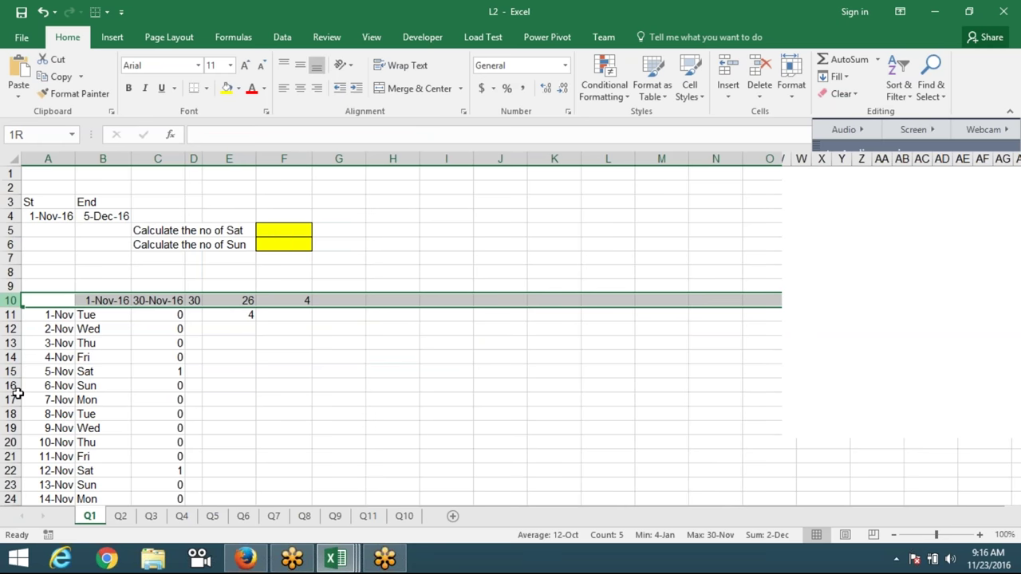
key(Delete)
key(ctrl+Down)
key(ctrl+Down)
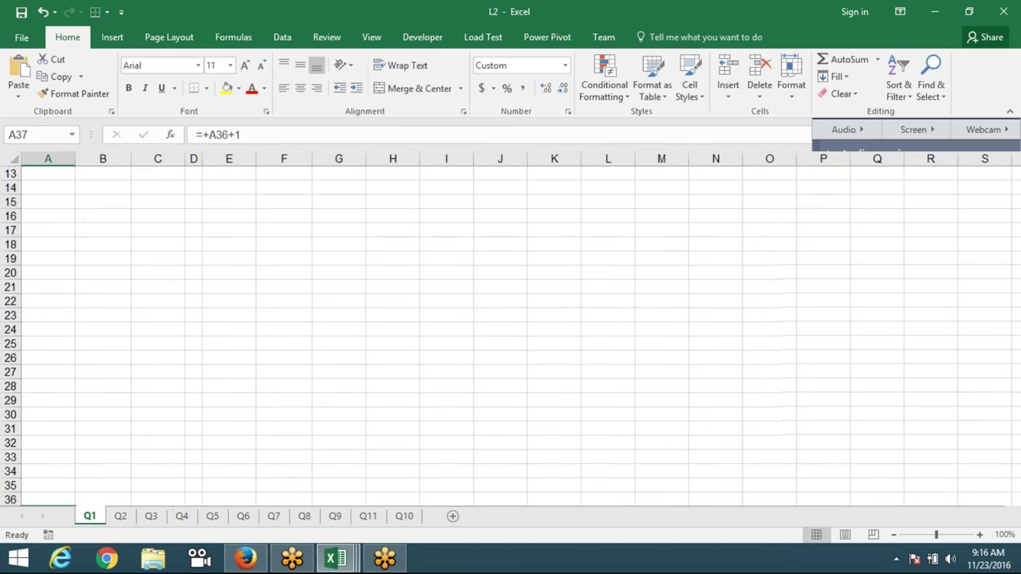
key(shift+Right)
key(shift+Right)
key(shift+Down)
key(shift+Down)
key(shift+Down)
key(shift+Down)
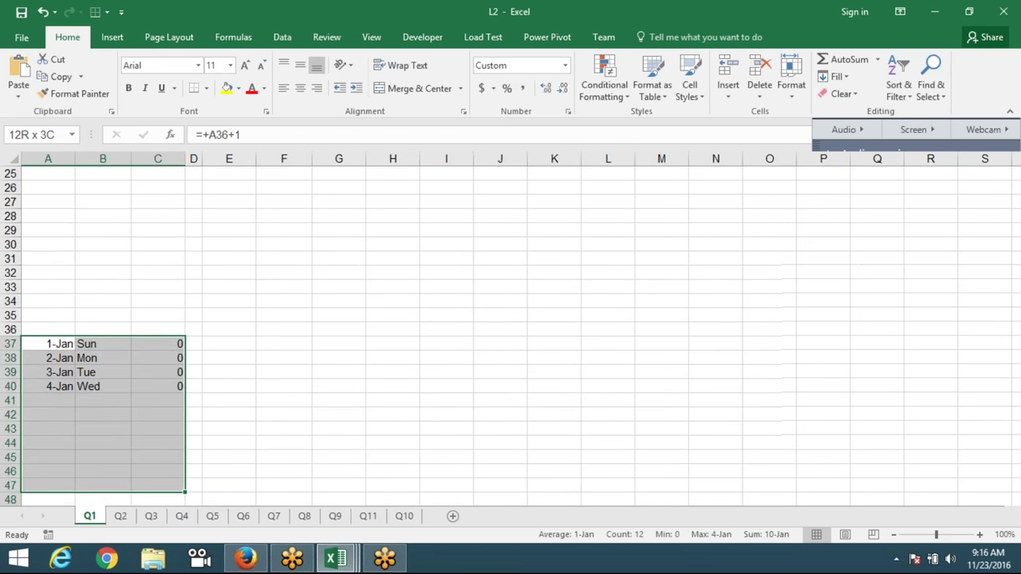
key(shift+Down)
key(shift+Down)
key(shift+Down)
key(Delete)
key(ctrl+Up)
key(ctrl+Home)
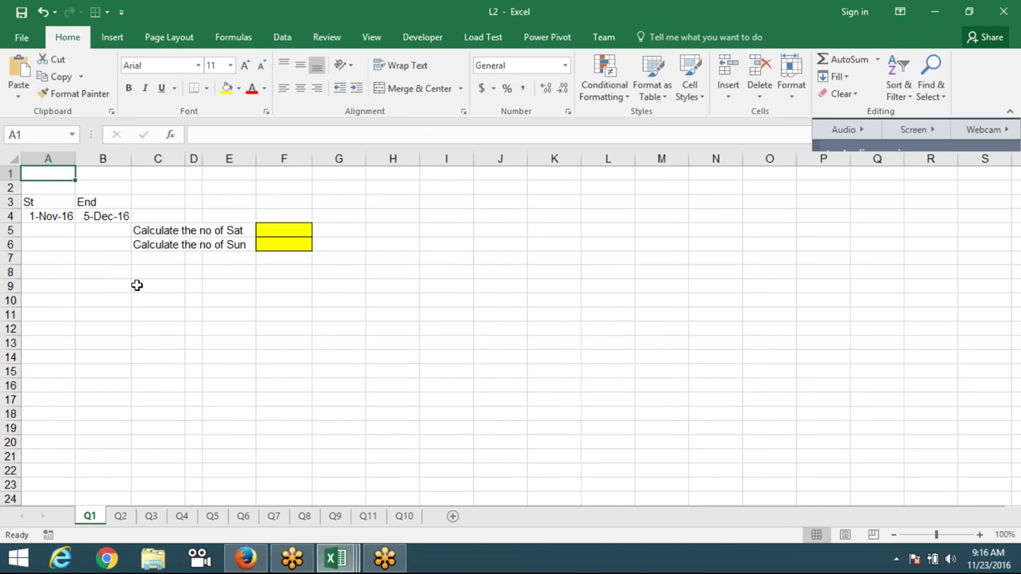
click(137, 286)
drag(67, 215, 114, 225)
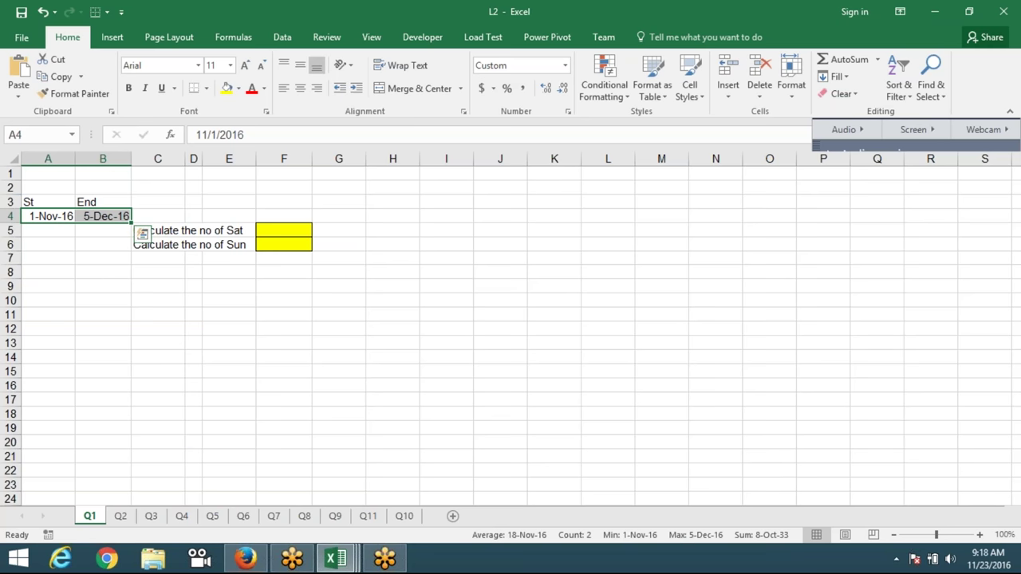
In F5, begin the formula =SUM(IF(TEXT(A4+ROW("1:"&B4-A4)-1
click(283, 216)
key(Down)
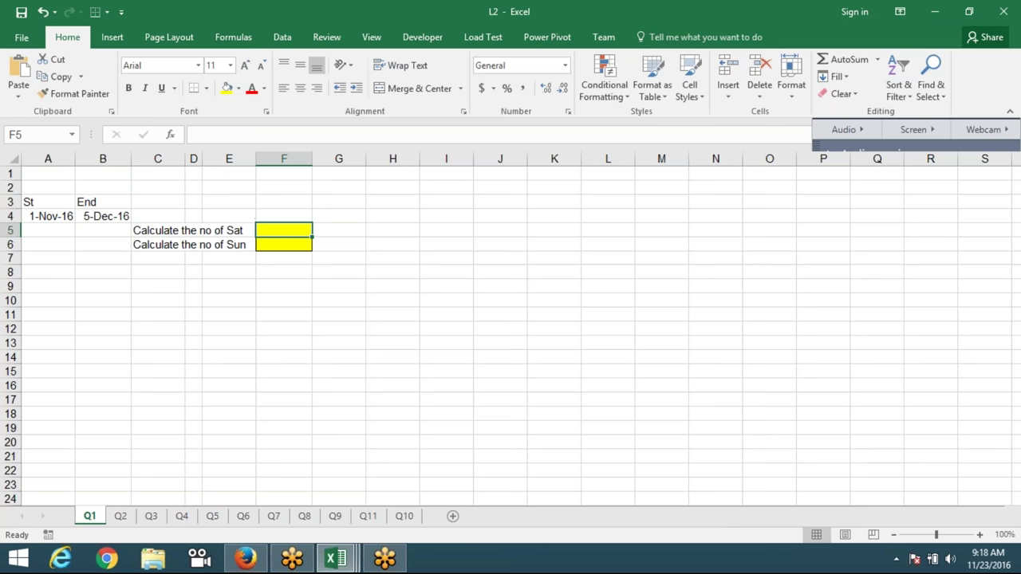
text(=)
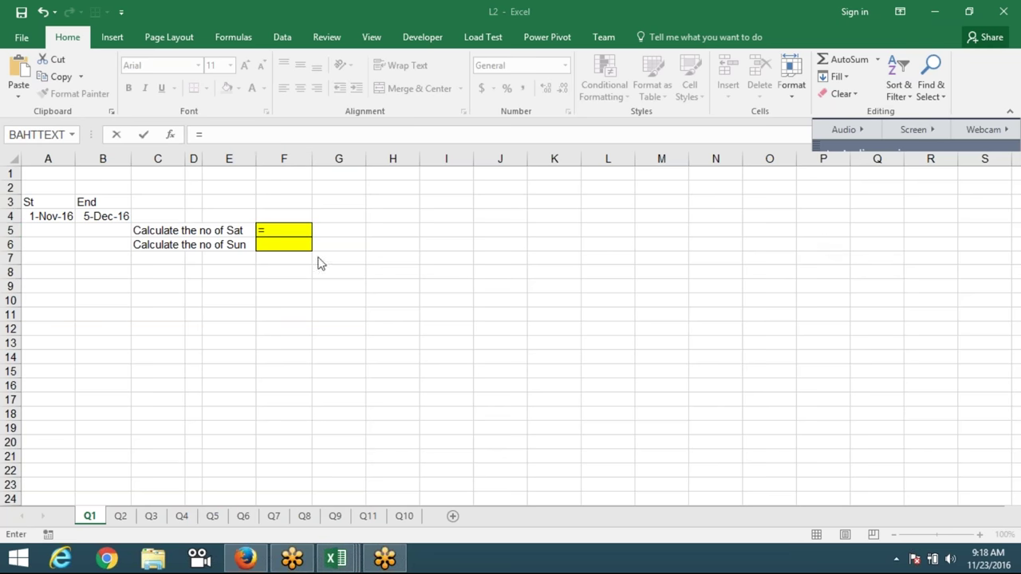
click(285, 230)
text(s)
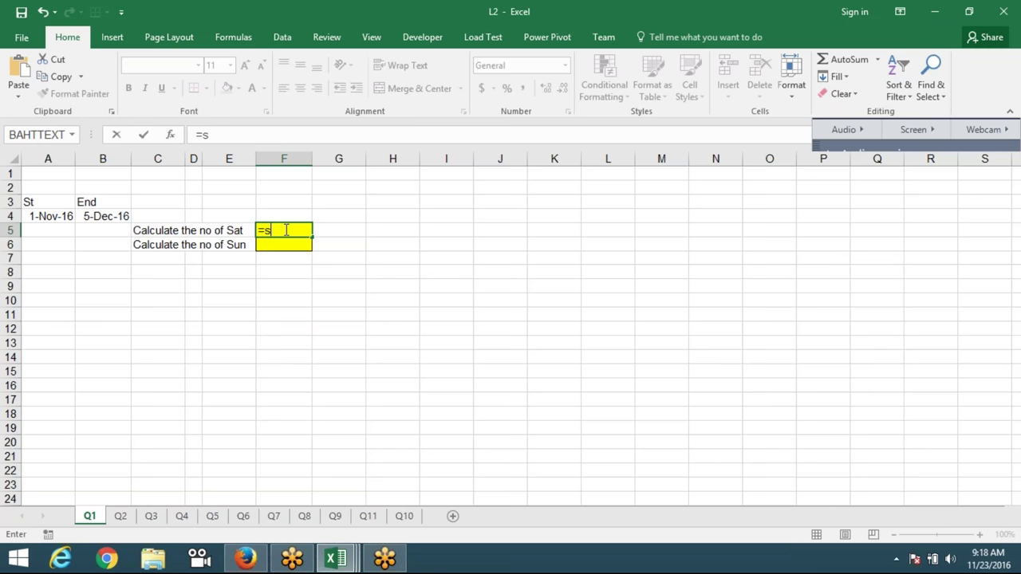
text(um)
key(Tab)
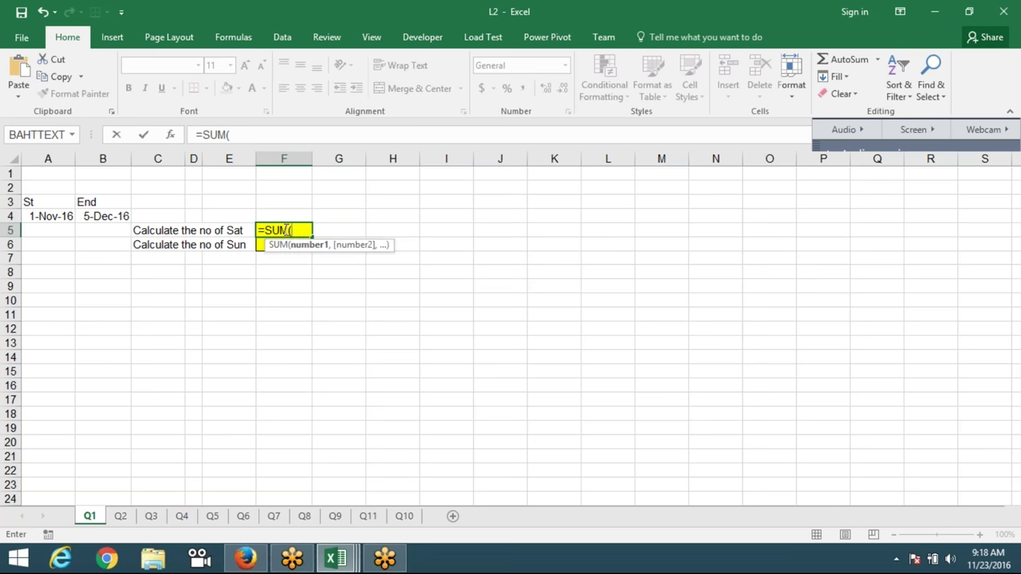
text(if)
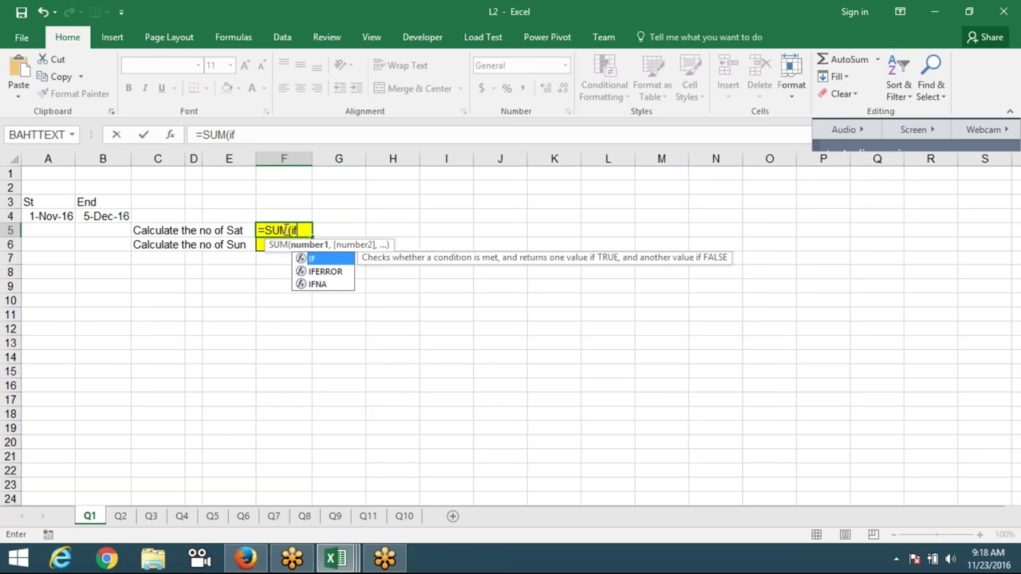
key(Tab)
text(tex)
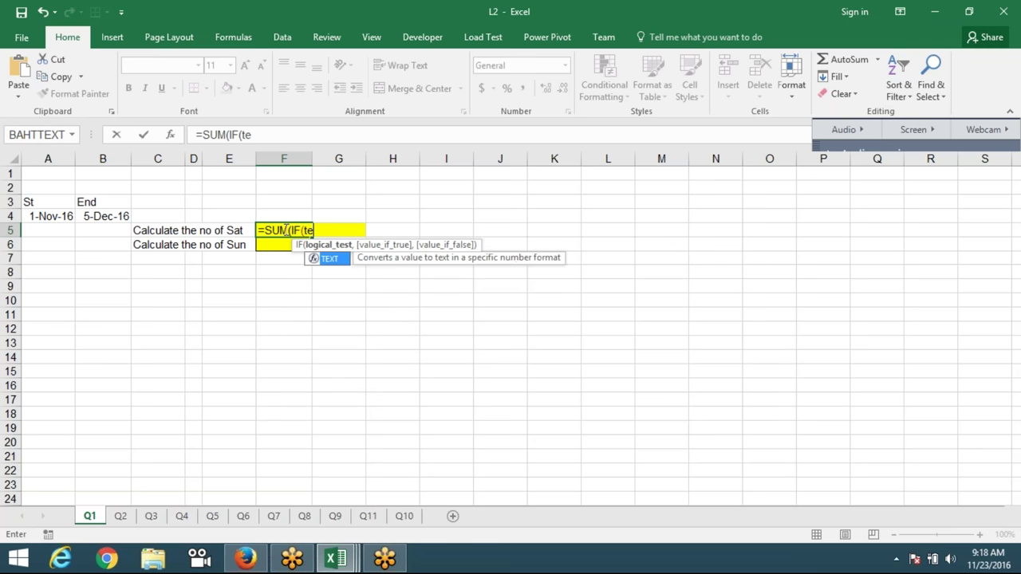
key(Tab)
key(Left)
key(Left)
key(Left)
key(Left)
key(Up)
key(Left)
text(+row)
key(Tab)
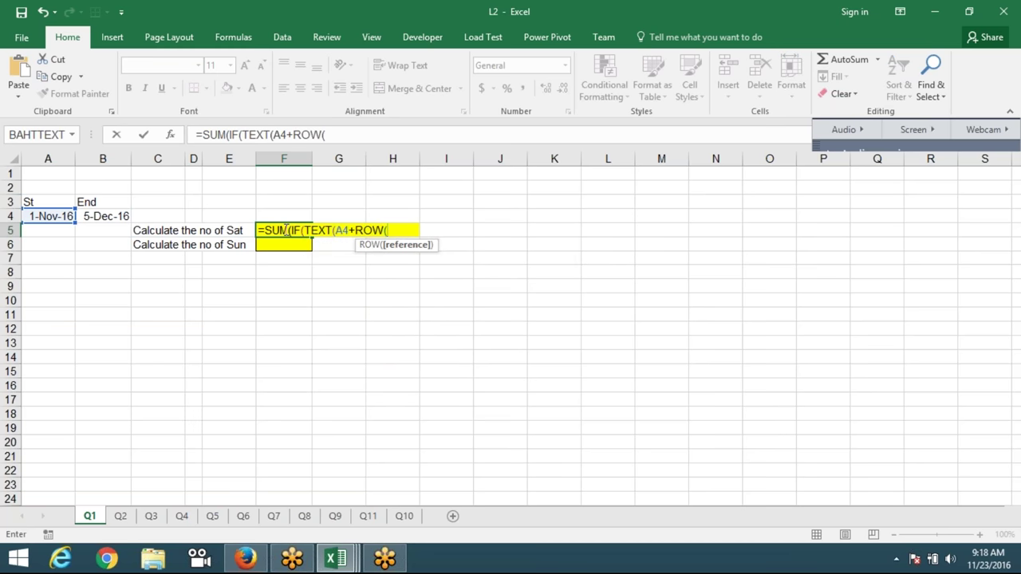
text("1:")
text(&)
click(114, 217)
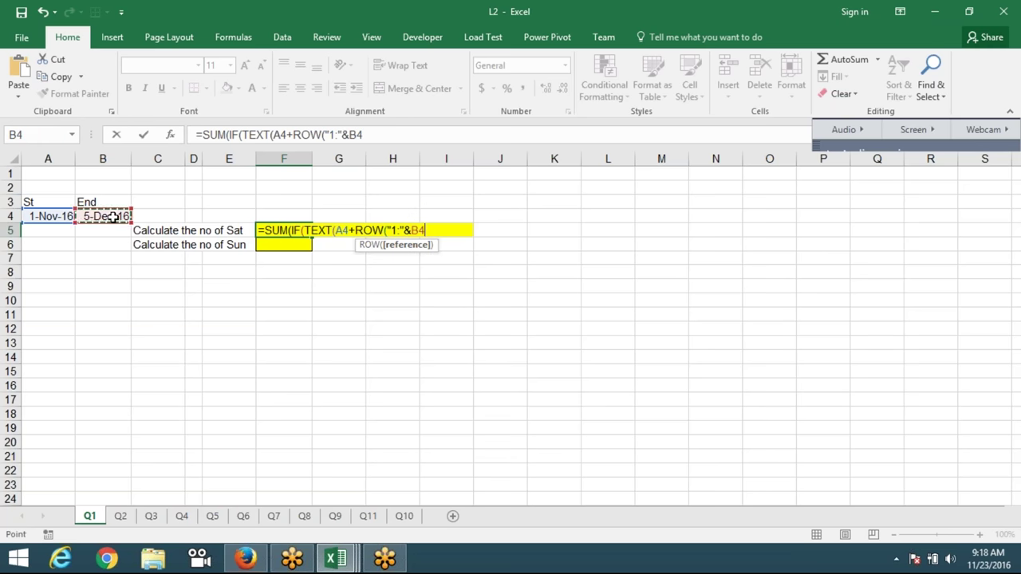
text(-)
click(67, 216)
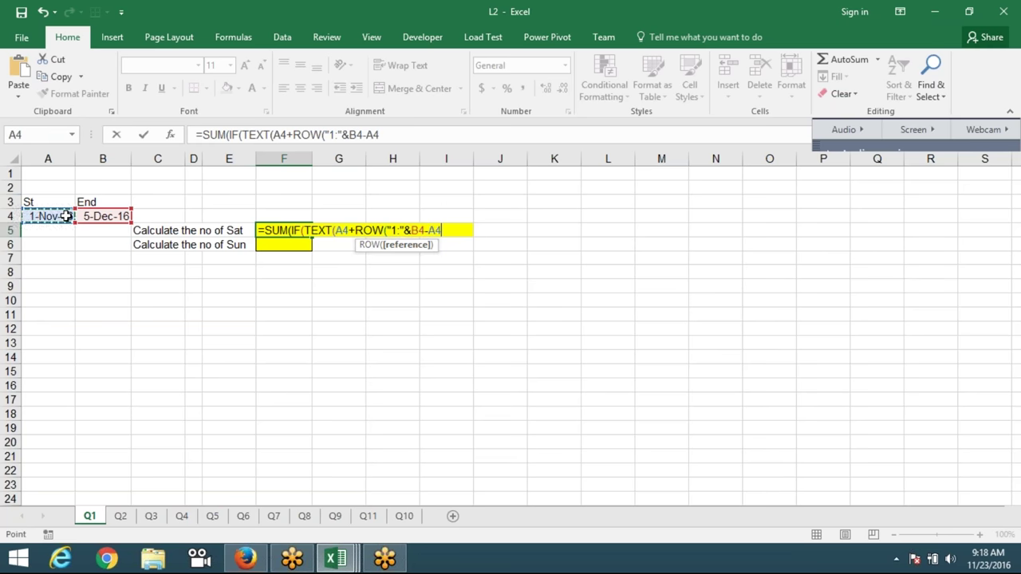
text())
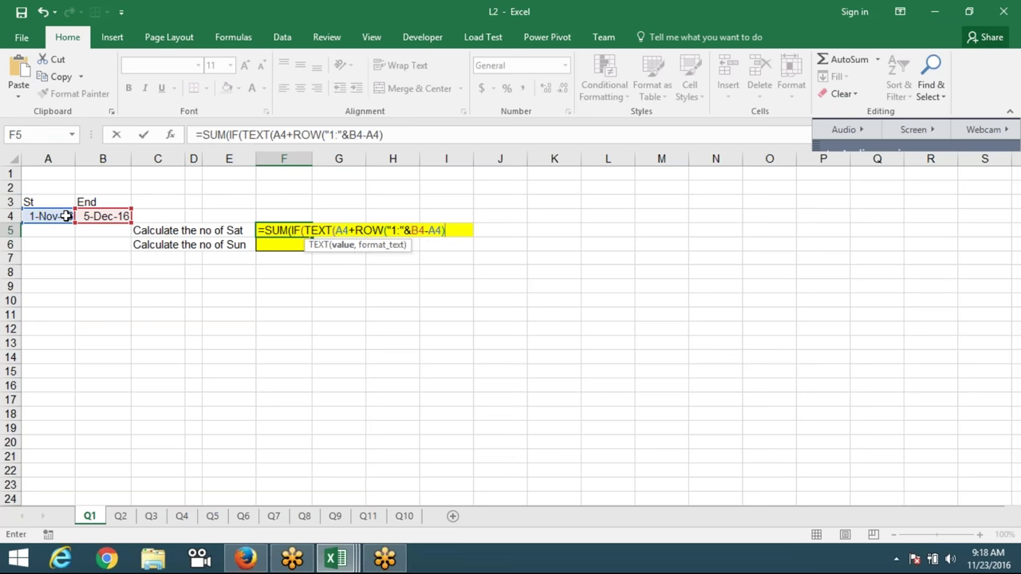
text(-1)
Wrap the row range in INDIRECT and add the "DDD"="Sat" test
click(389, 230)
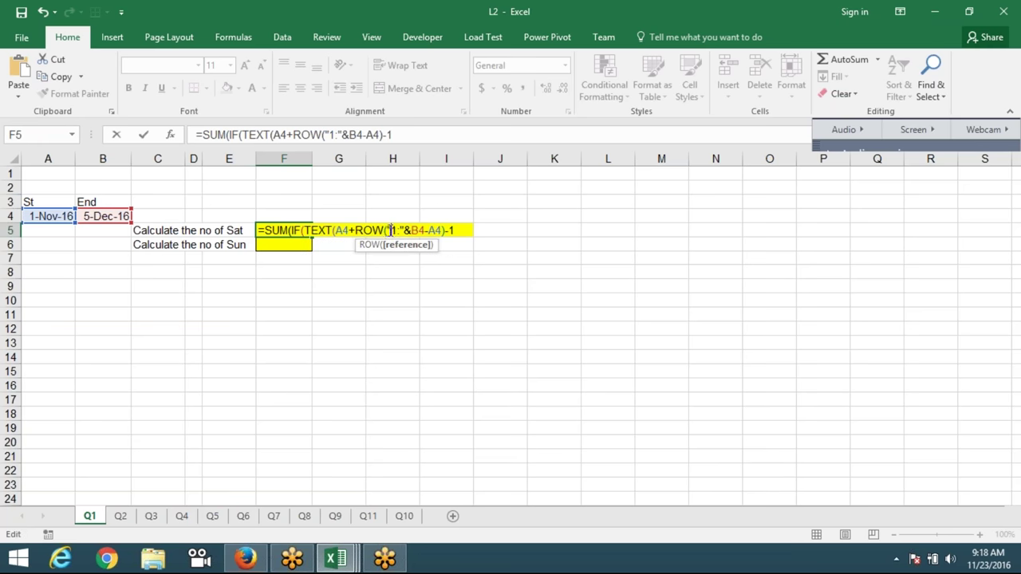
text(ind)
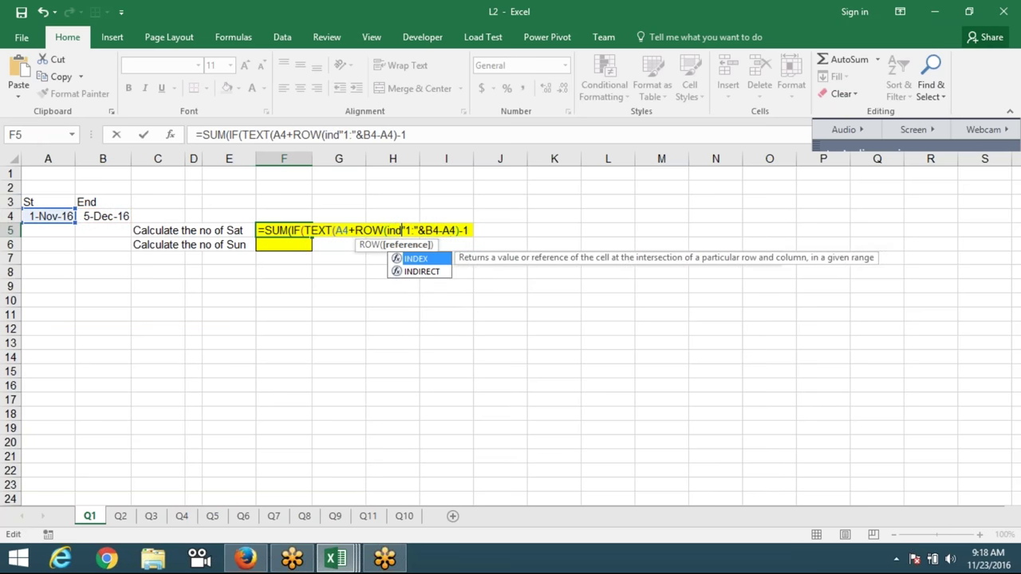
key(Down)
key(Tab)
click(498, 230)
text())
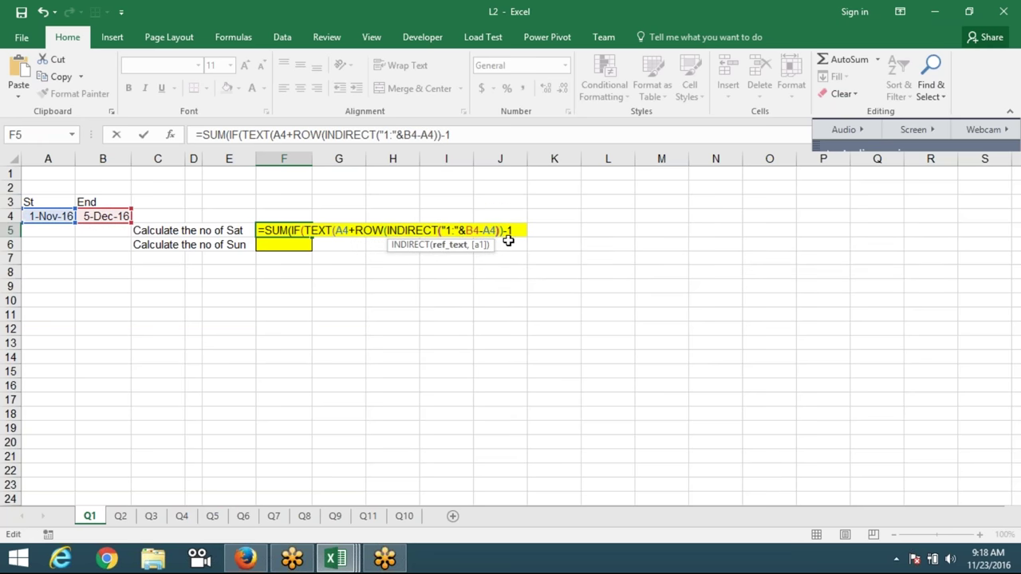
key(Right)
key(Right)
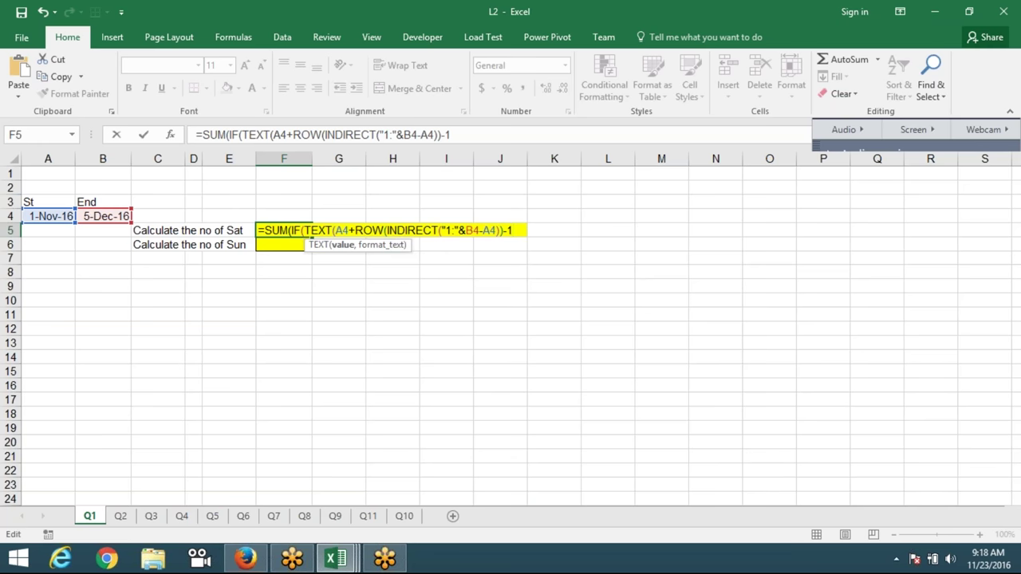
text(,)
text("DDD")
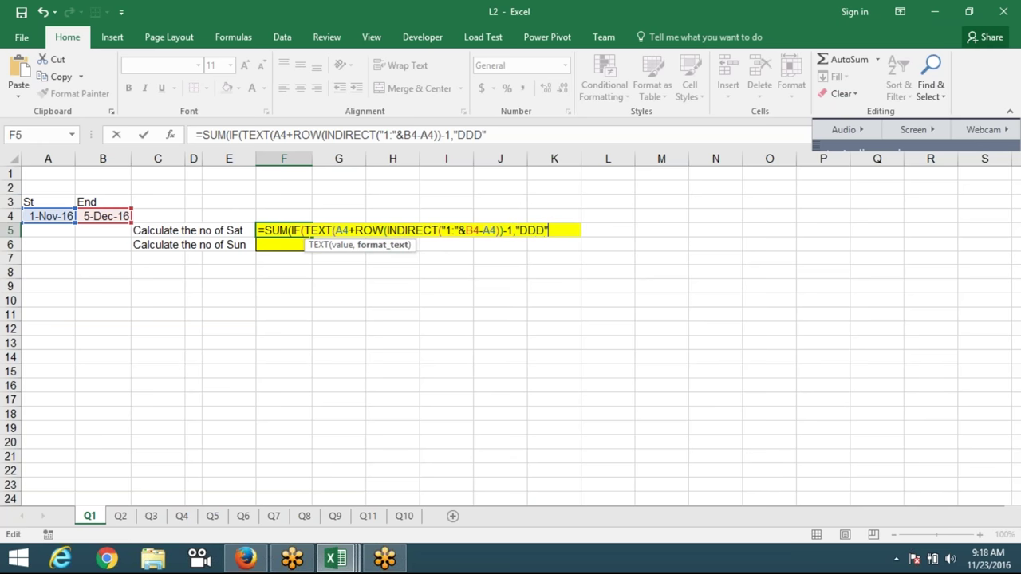
text()="Sat",)
Reuse ROW(INDIRECT("1:"&B4-A4))-1 as IF's true value and enter the formula, returning 90
mouse_move(356, 230)
mouse_down()
mouse_move(532, 231)
mouse_move(512, 230)
mouse_up()
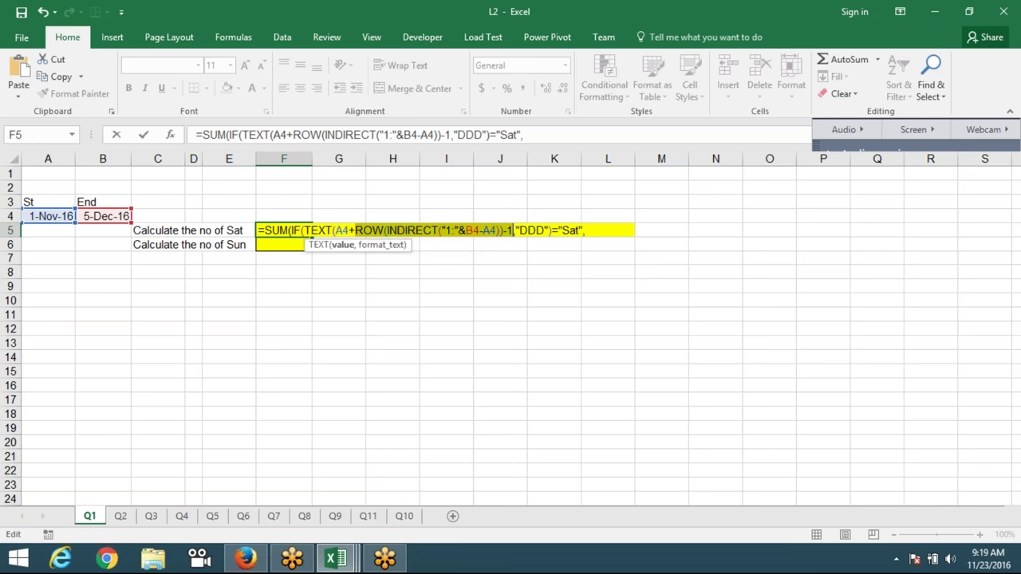
click(590, 230)
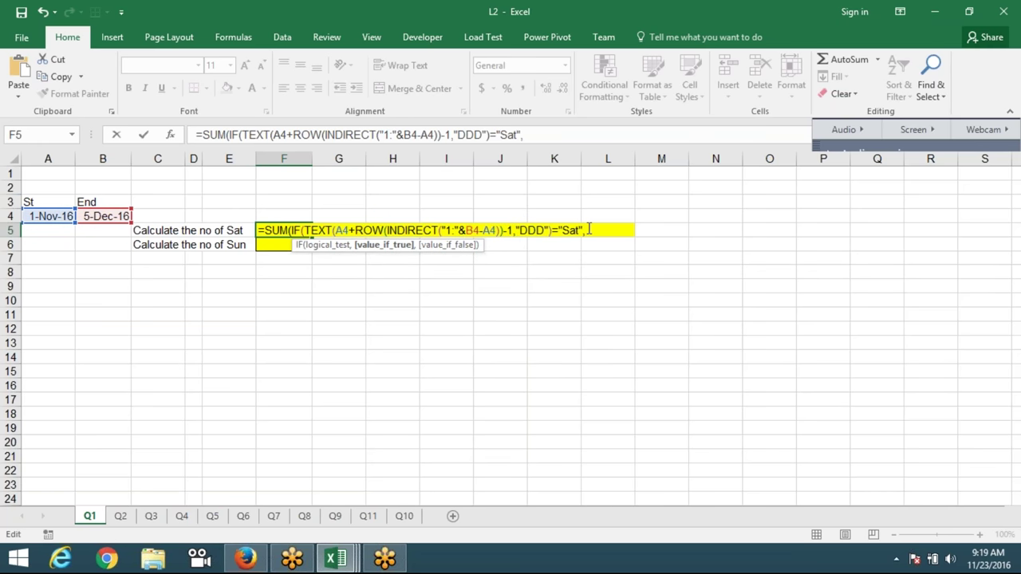
key(ctrl+v)
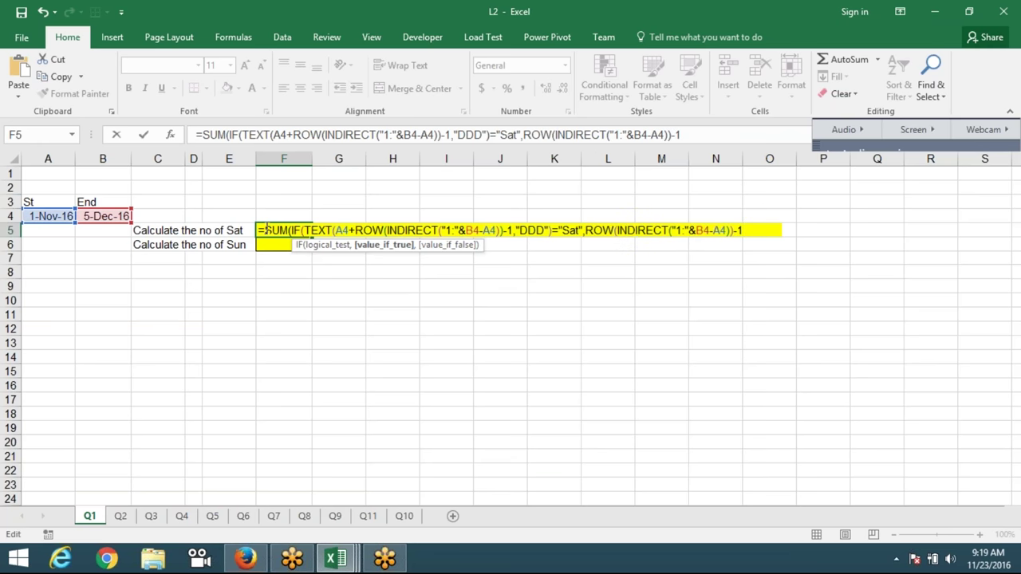
key(Return)
key(Return)
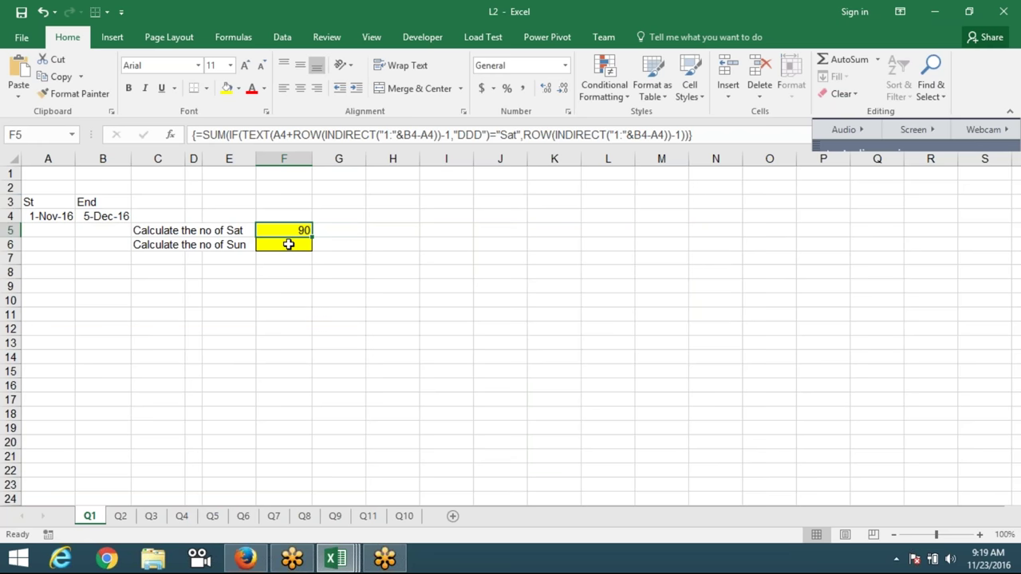
key(F2)
Replace IF's true value in F5 with 1 and re-enter as an array formula, giving 5
key(Escape)
double_click(527, 134)
drag(578, 134, 682, 134)
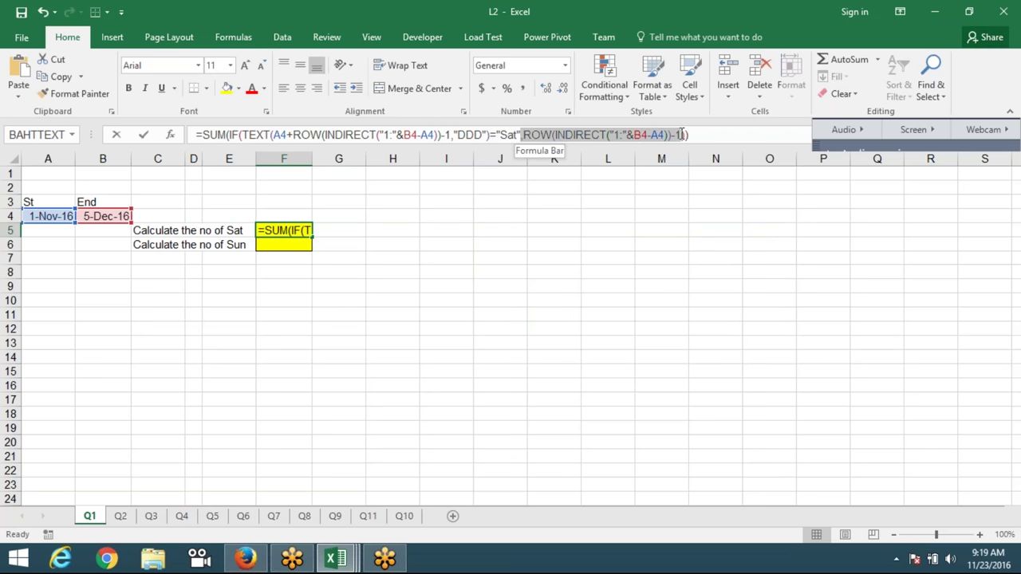
key(Delete)
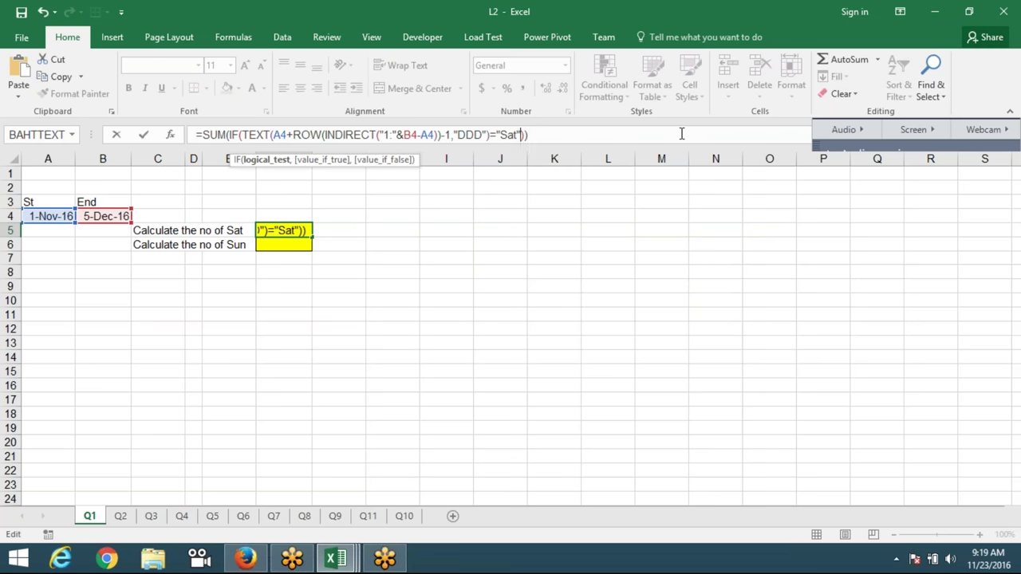
text(,1)
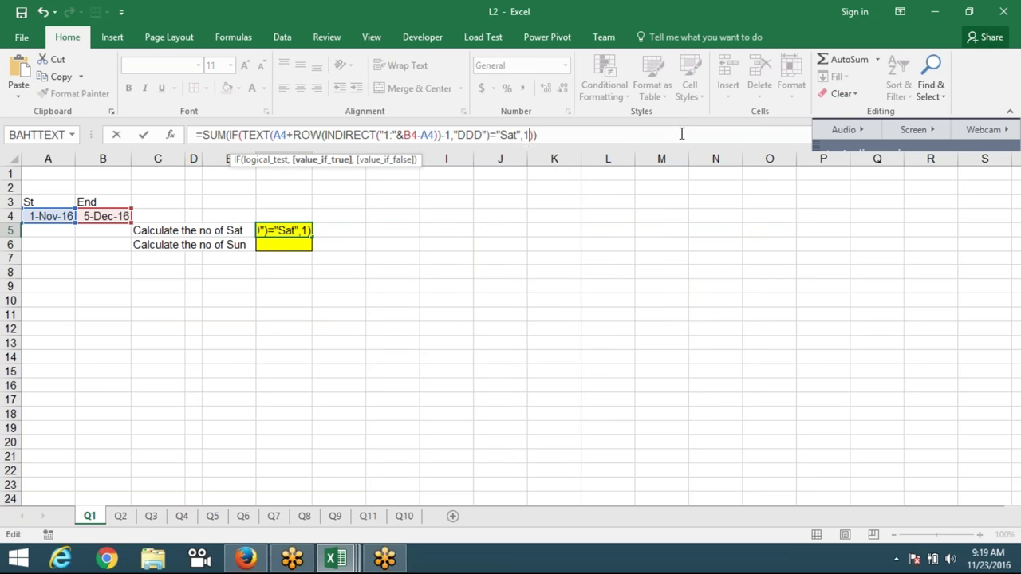
text())
key(ctrl+shift+Return)
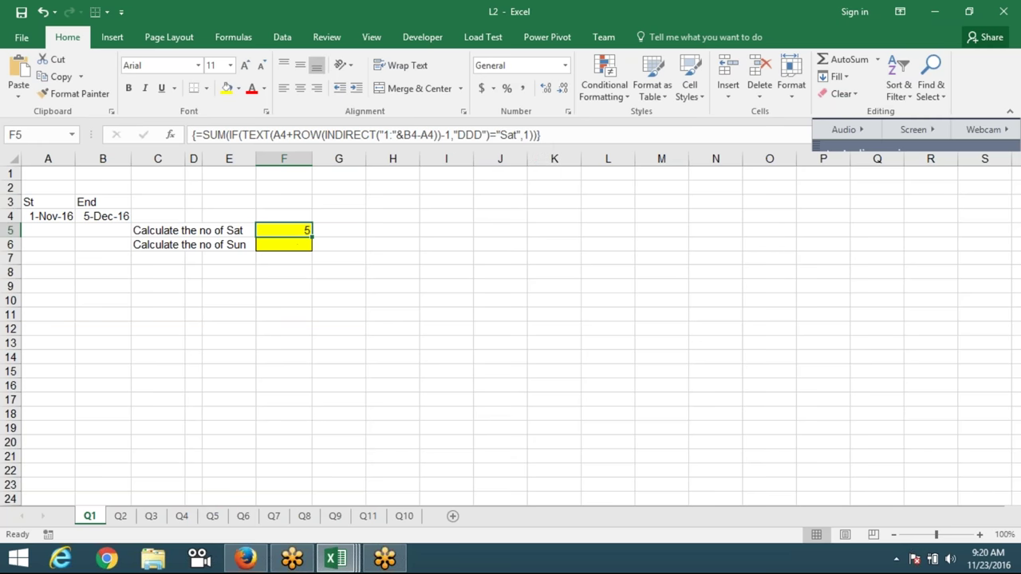
On sheet Q2, clear the helper day list from row 9 downward
click(131, 517)
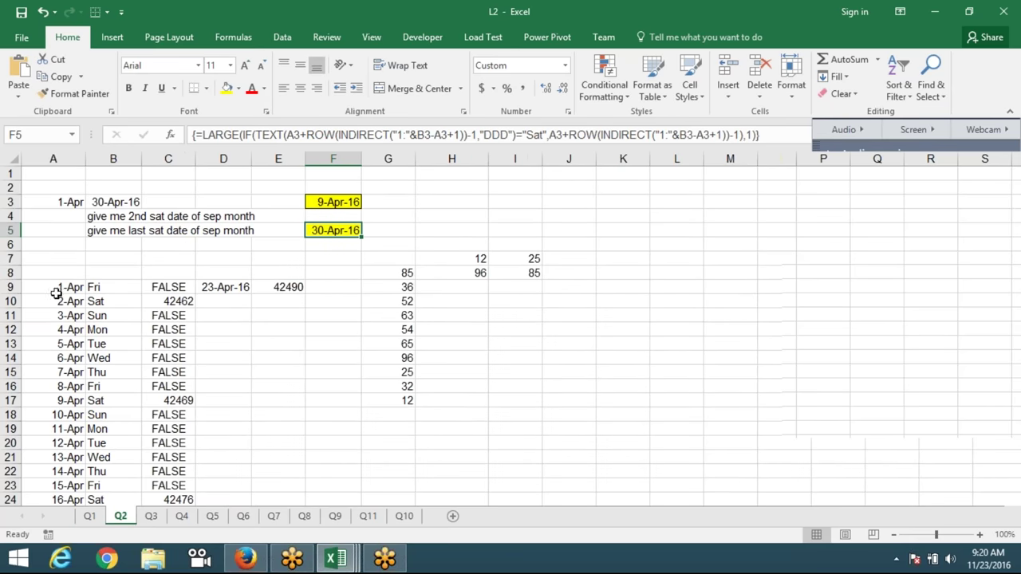
click(13, 287)
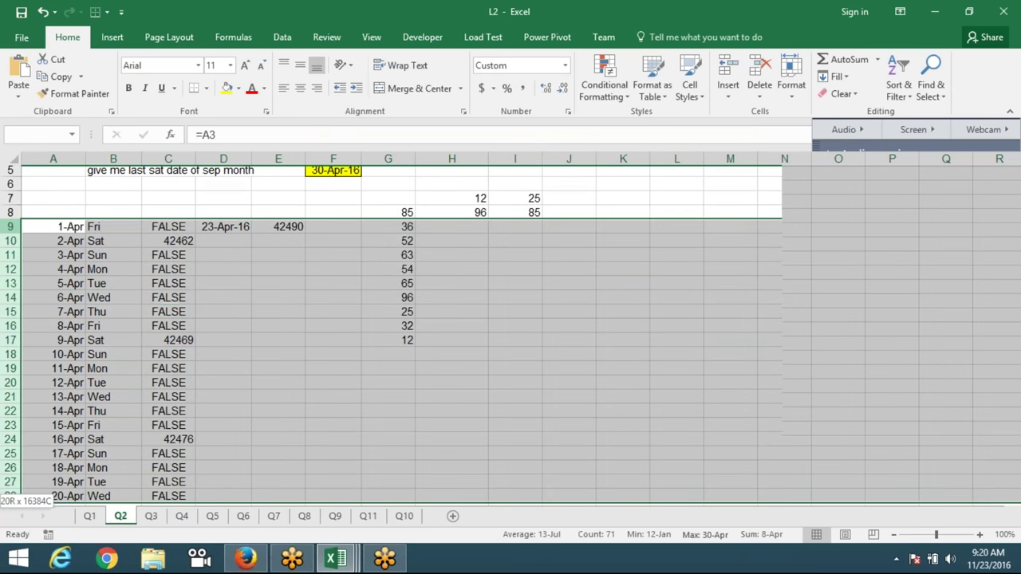
drag(13, 287, 11, 531)
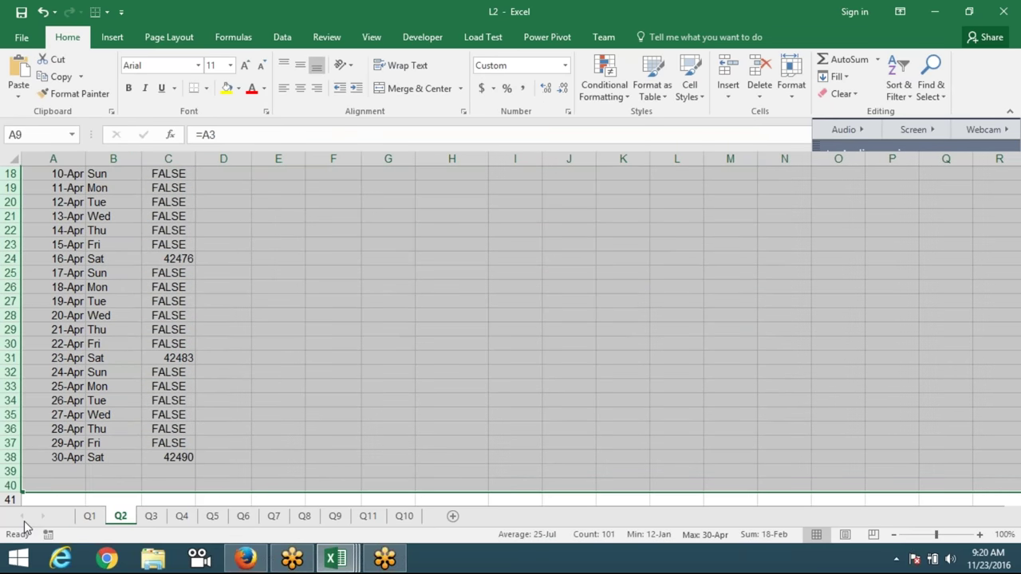
key(Delete)
Clear the scratch values in H7:I8 and the 85 left in G8
drag(444, 244, 519, 297)
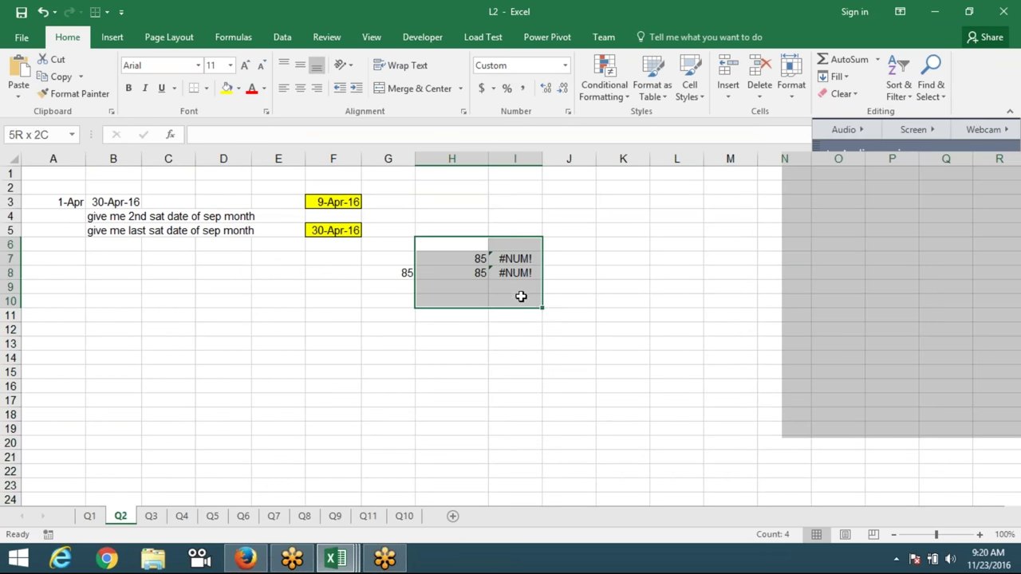
key(Delete)
drag(395, 259, 405, 285)
key(Delete)
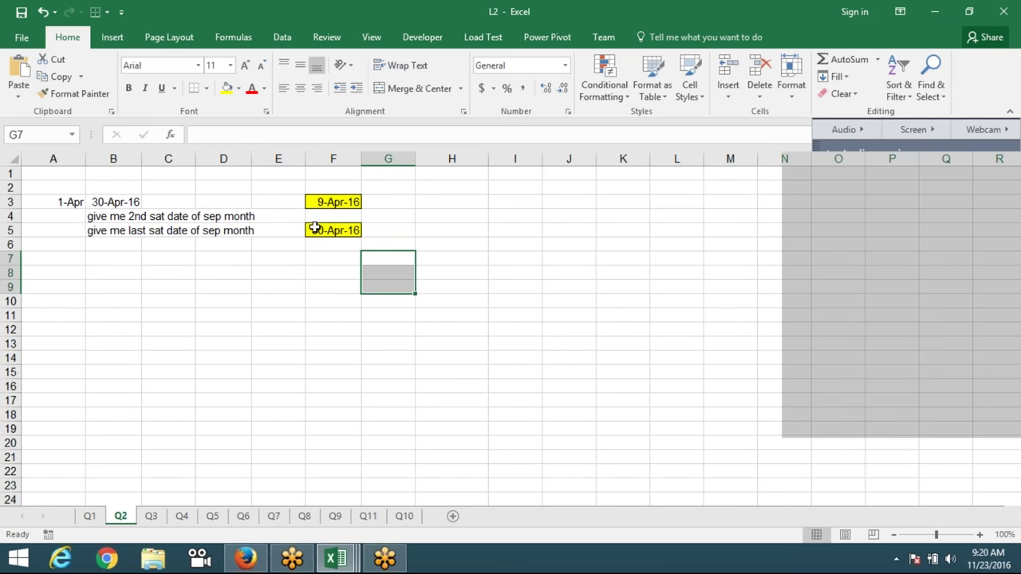
click(209, 313)
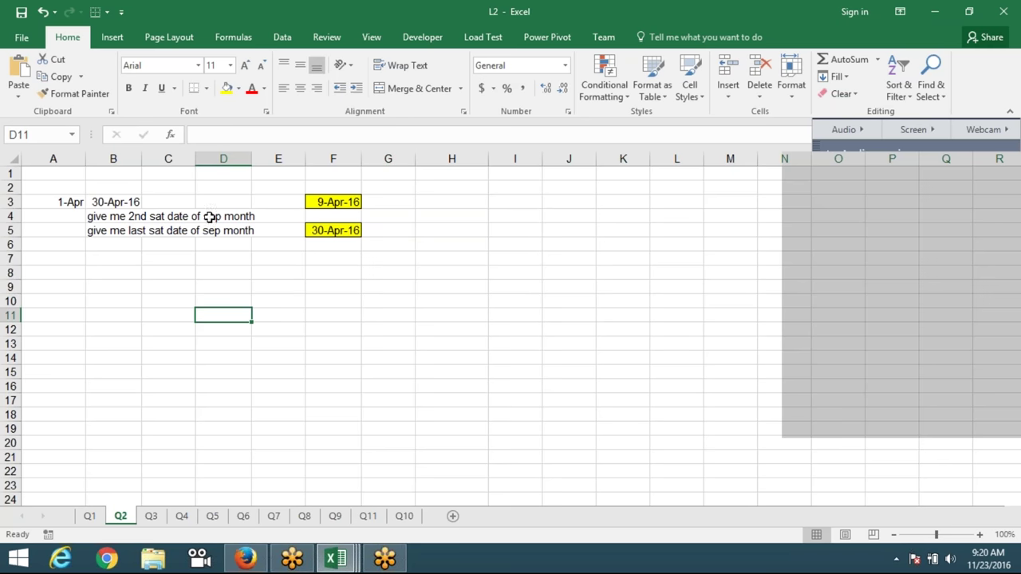
drag(66, 202, 112, 201)
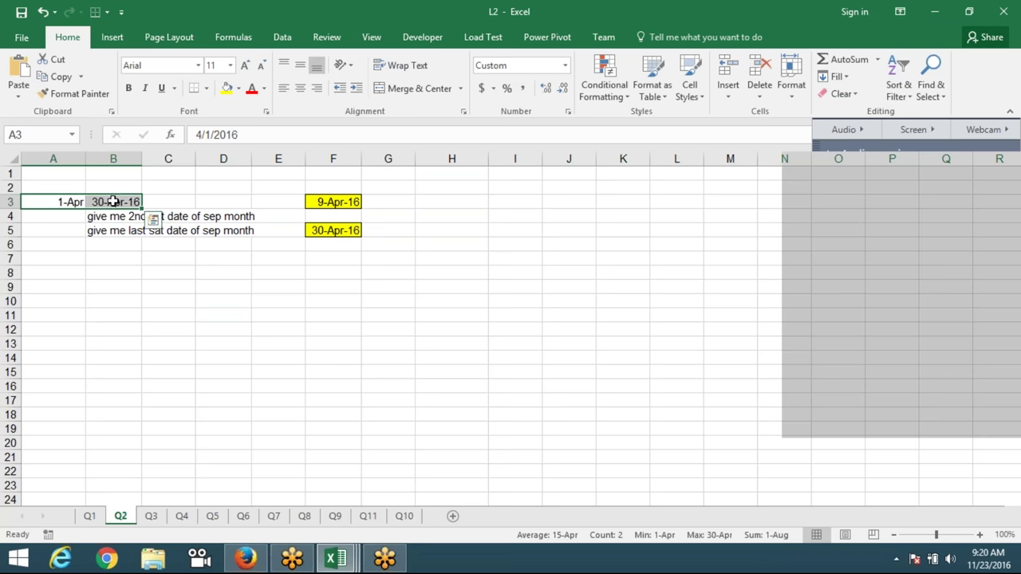
click(311, 206)
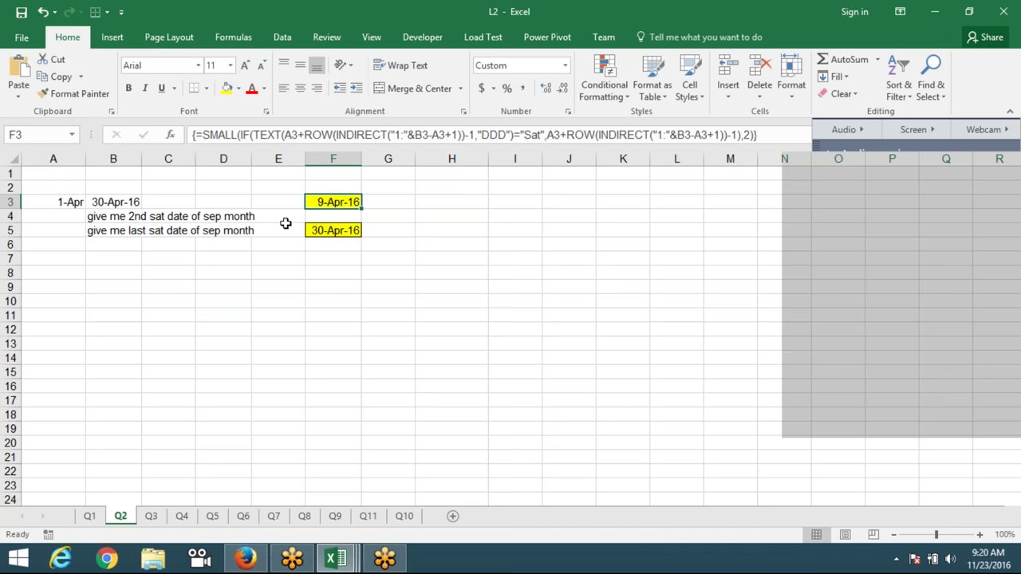
Clear F3 and start a new =SMALL(IF(TEXT( formula
key(Delete)
text(=)
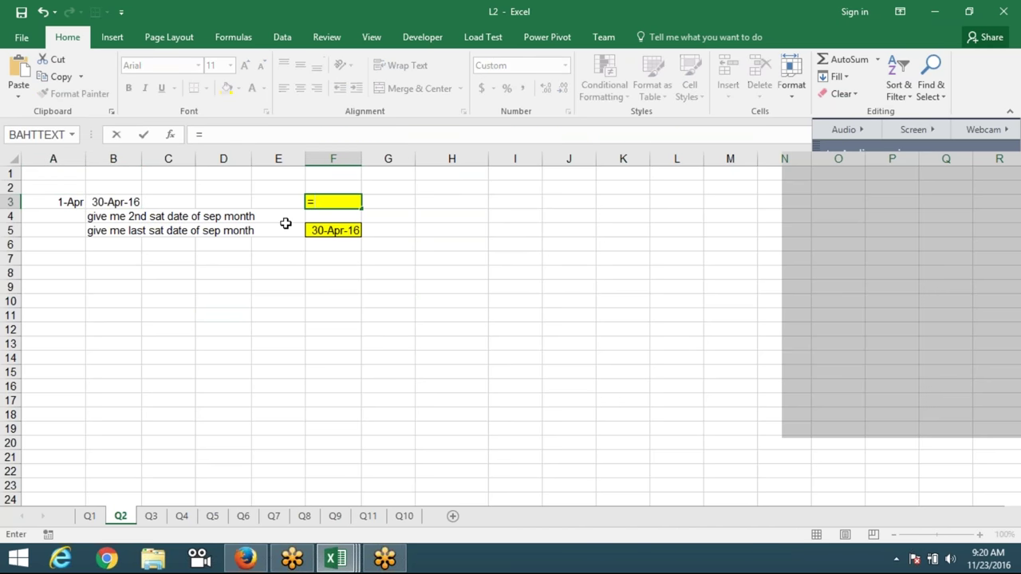
text(sm)
key(Tab)
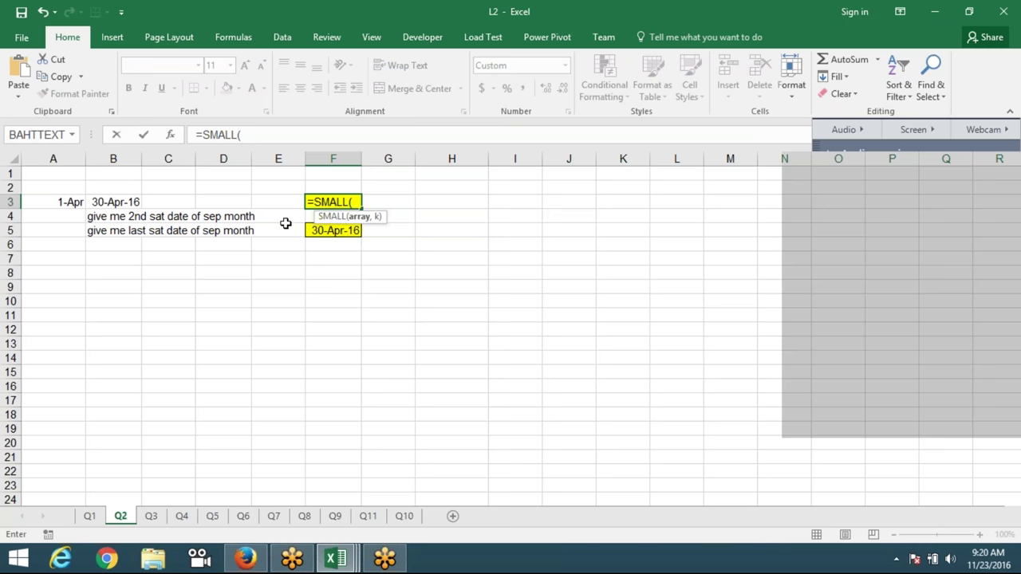
text(if)
key(Tab)
text(te)
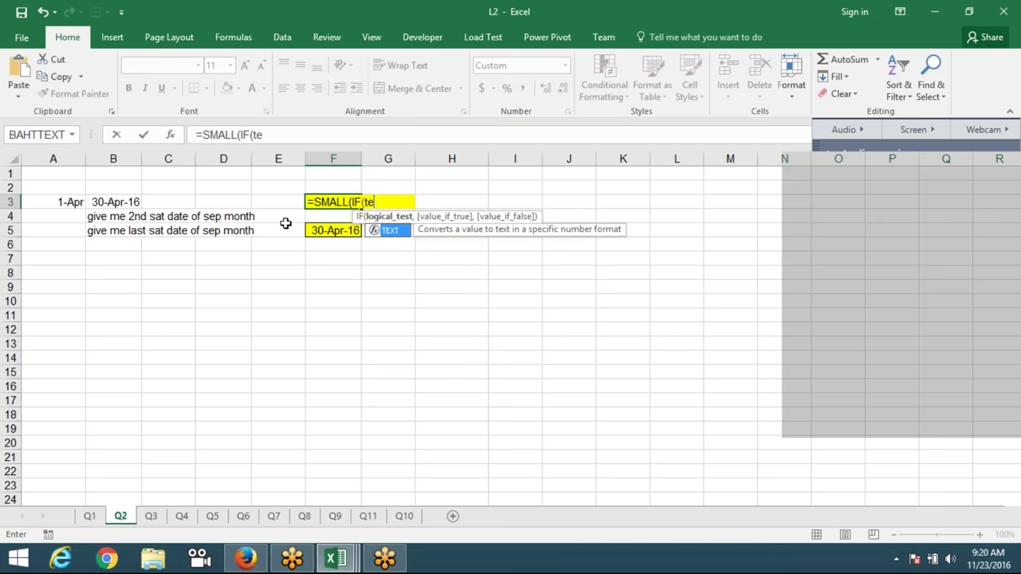
key(Tab)
Add the test A3+ROW(INDIRECT("1:"&B3-A3))+1,"DDD")="Sat" to the F3 formula
click(51, 205)
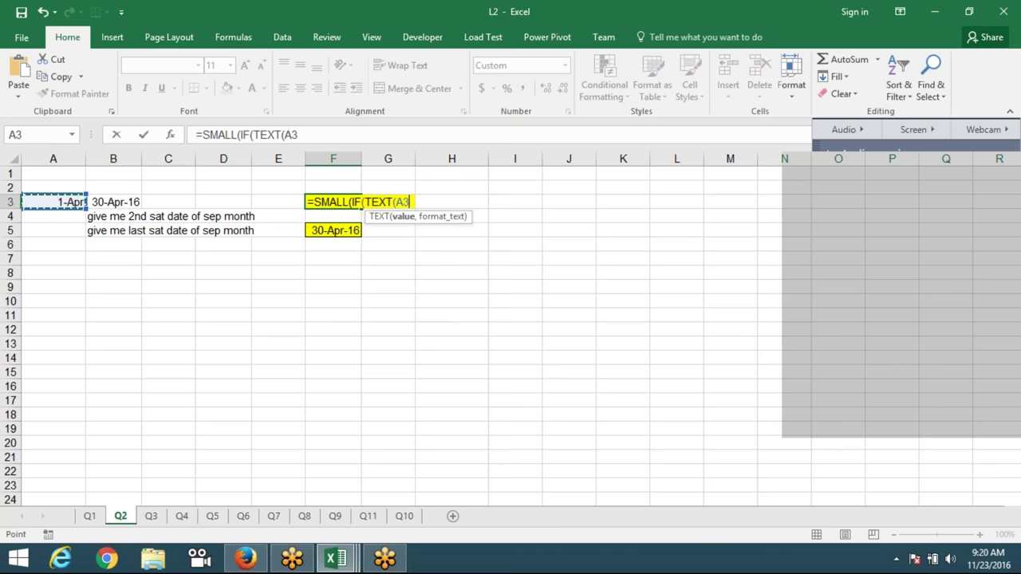
text(+row)
key(Tab)
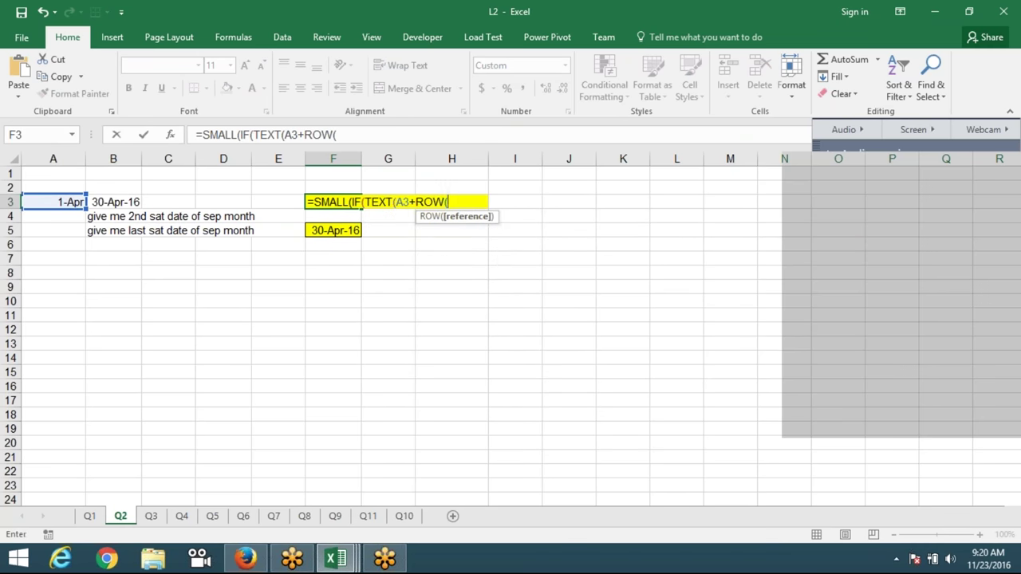
text(indf)
key(BackSpace)
key(Down)
key(Tab)
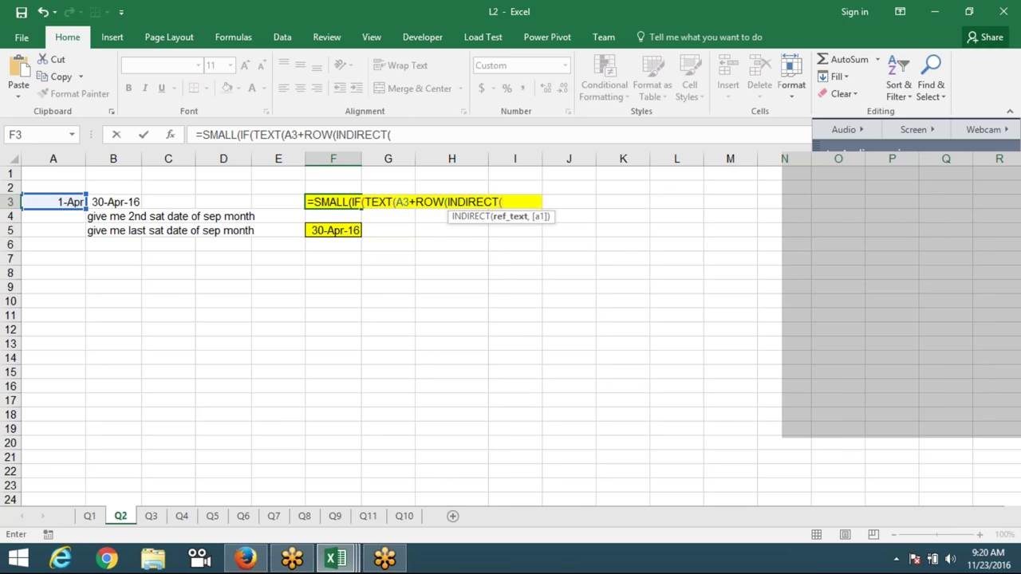
text(1")
text(:)
text(&)
click(113, 202)
text(-)
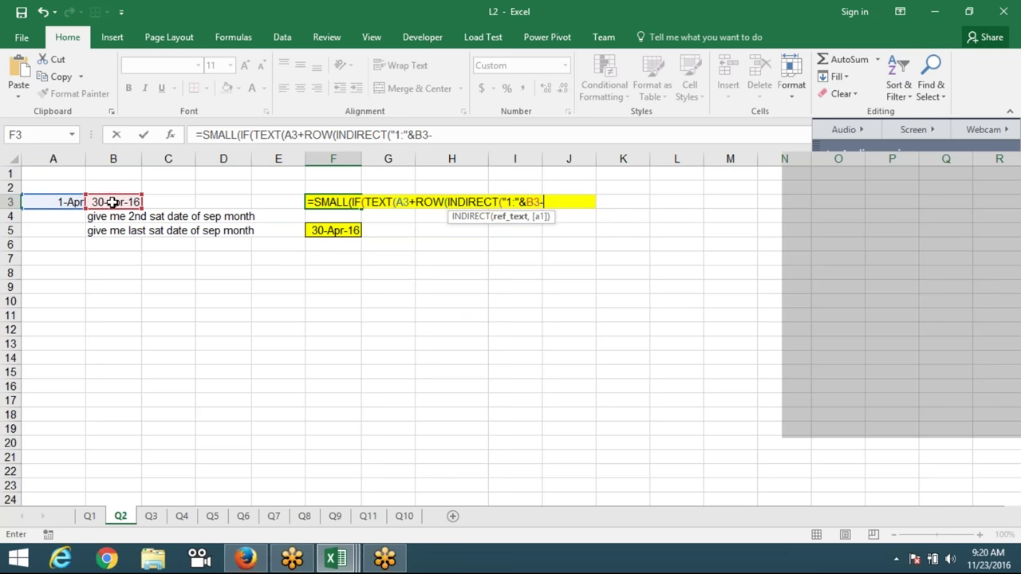
click(53, 202)
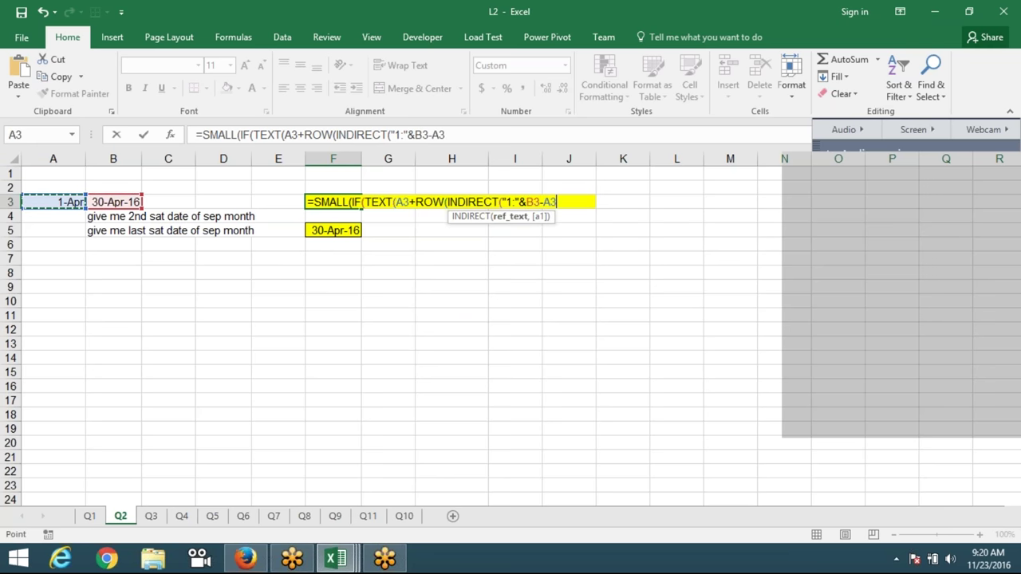
text())+1,"DDD"))
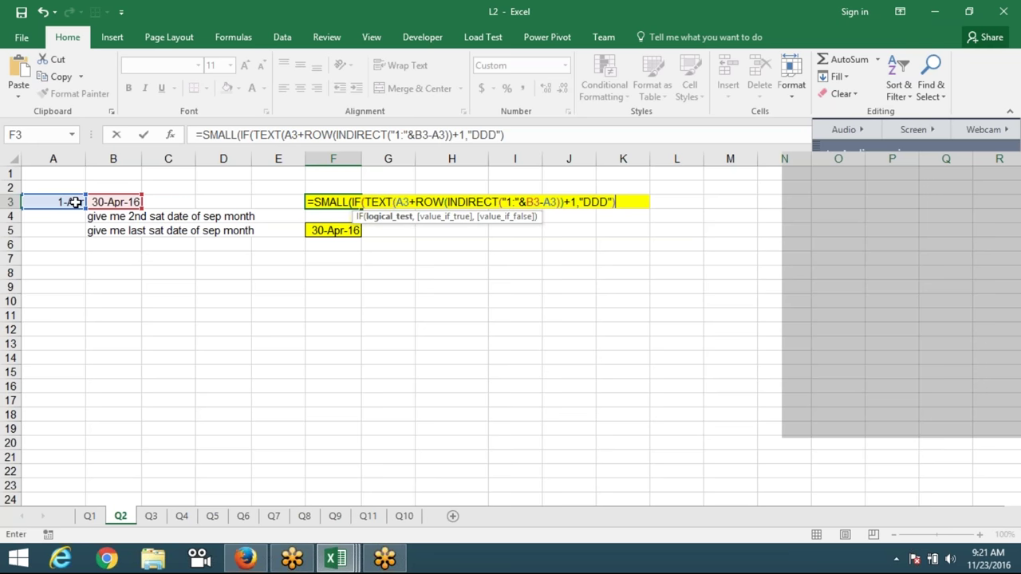
text(="Sat")
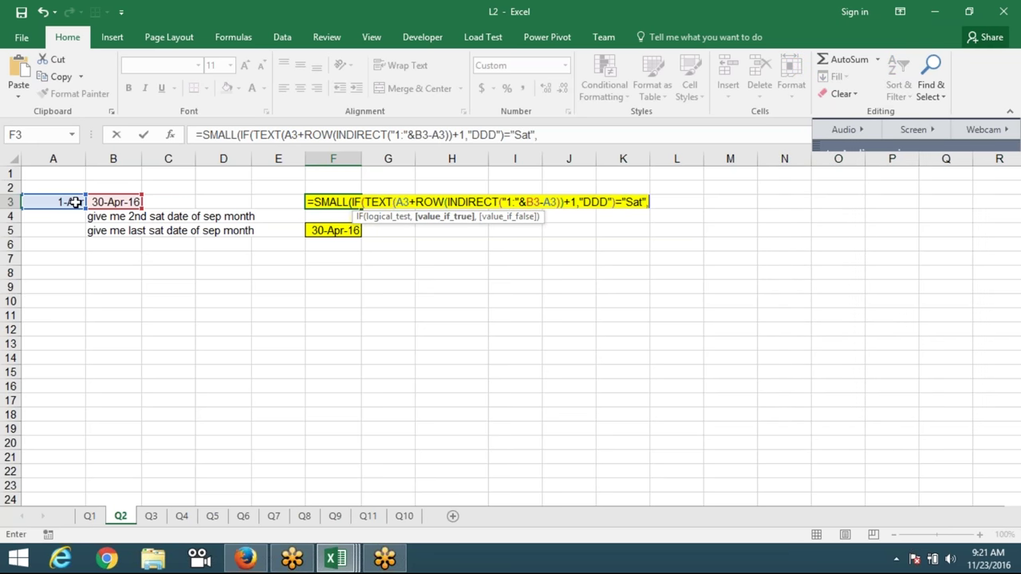
text(,)
Paste the day-offset expression as IF's result, add ,2 and remove the extra parenthesis
drag(411, 202, 612, 202)
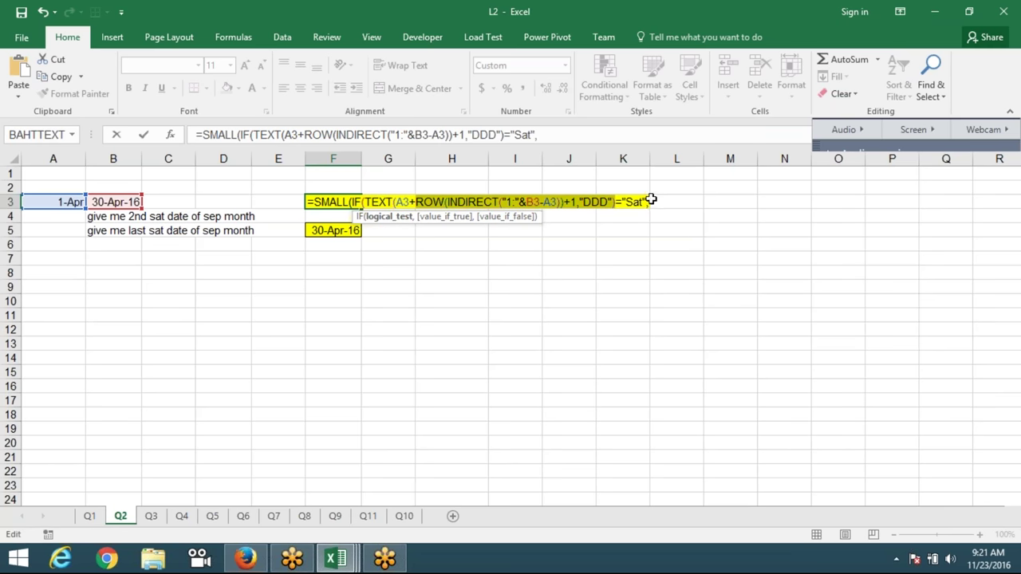
click(649, 201)
text(,)
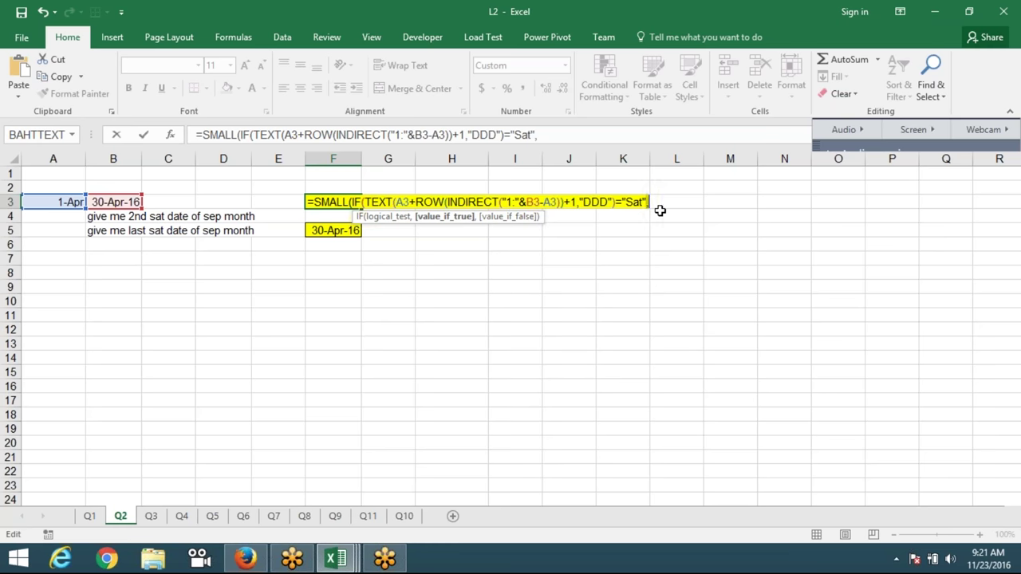
key(ctrl+v)
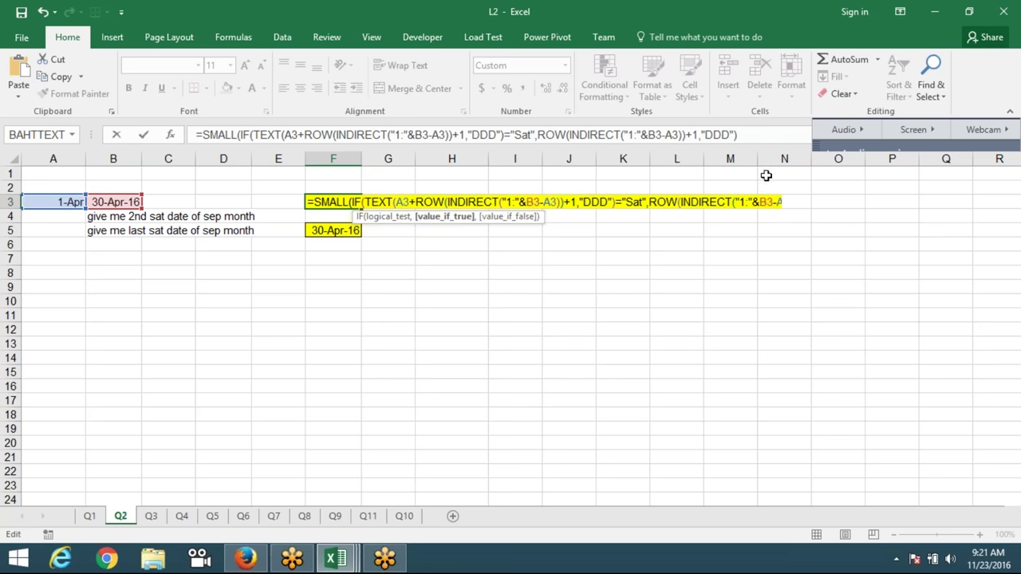
text())
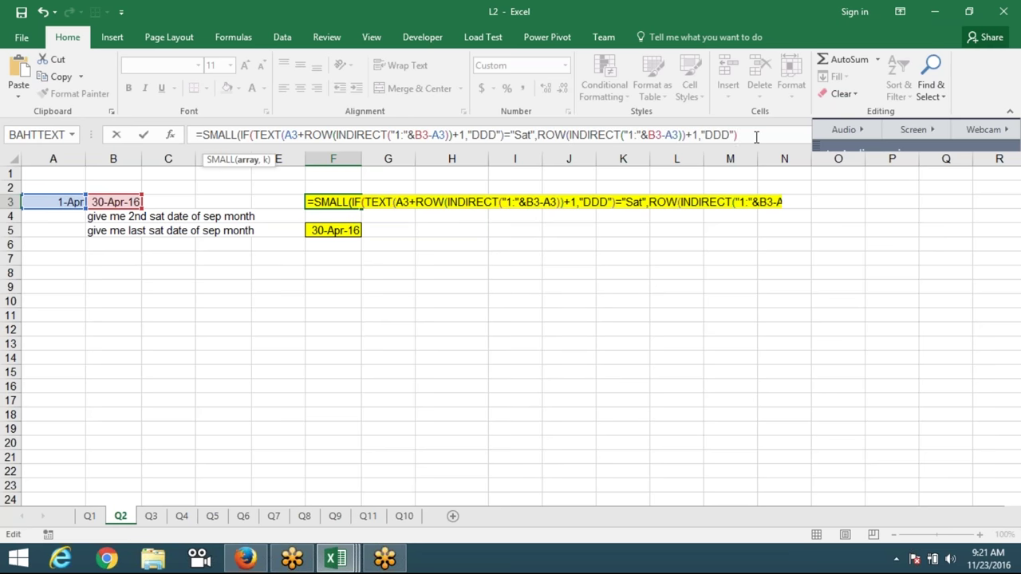
text())
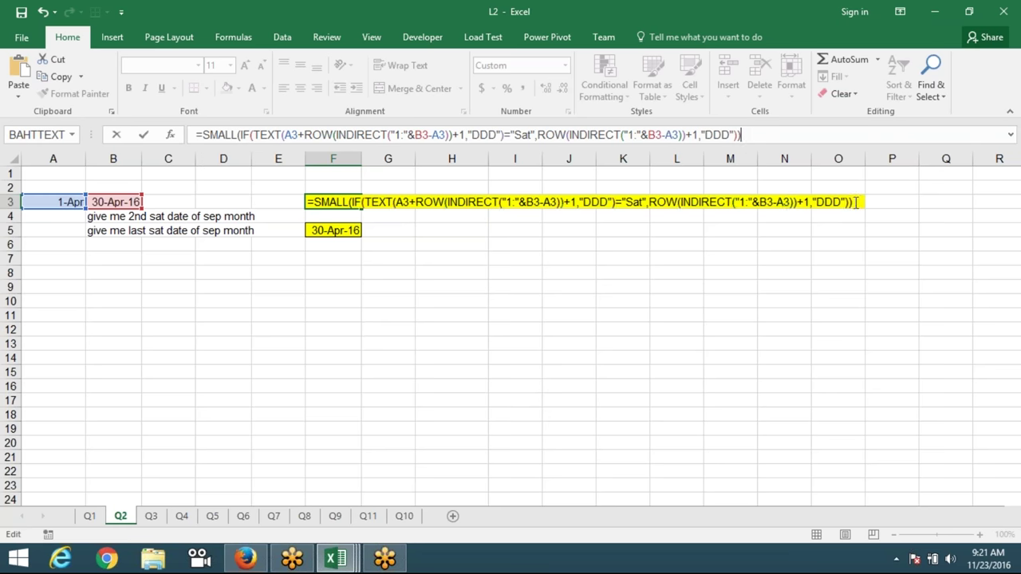
text())
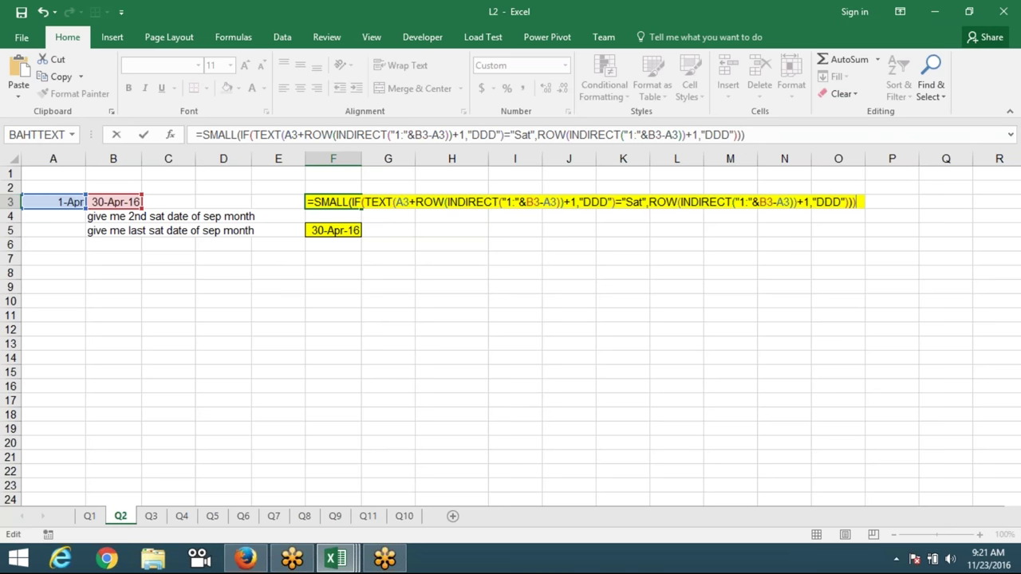
key(BackSpace)
text(,)
text(2))
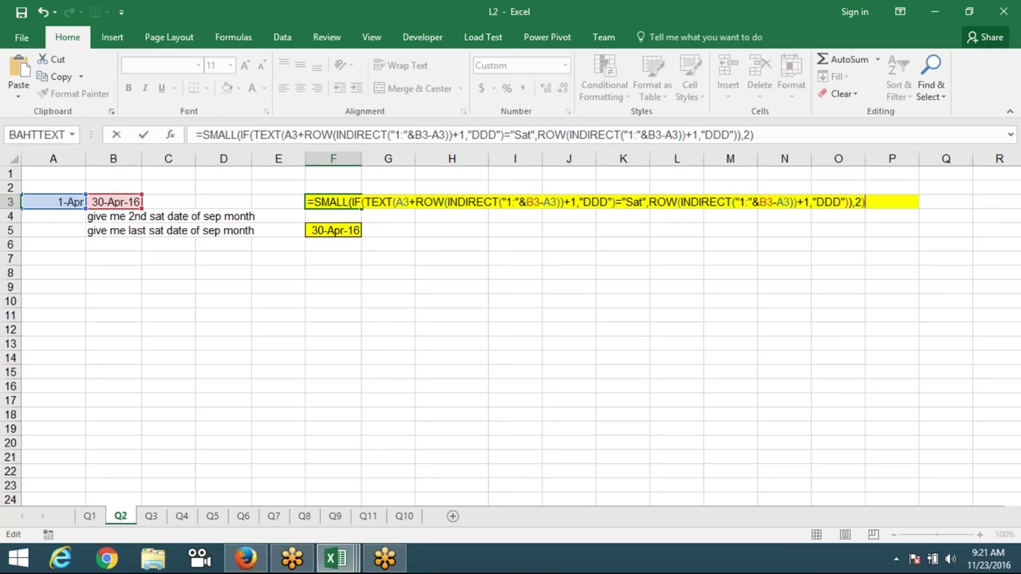
key(Return)
key(Return)
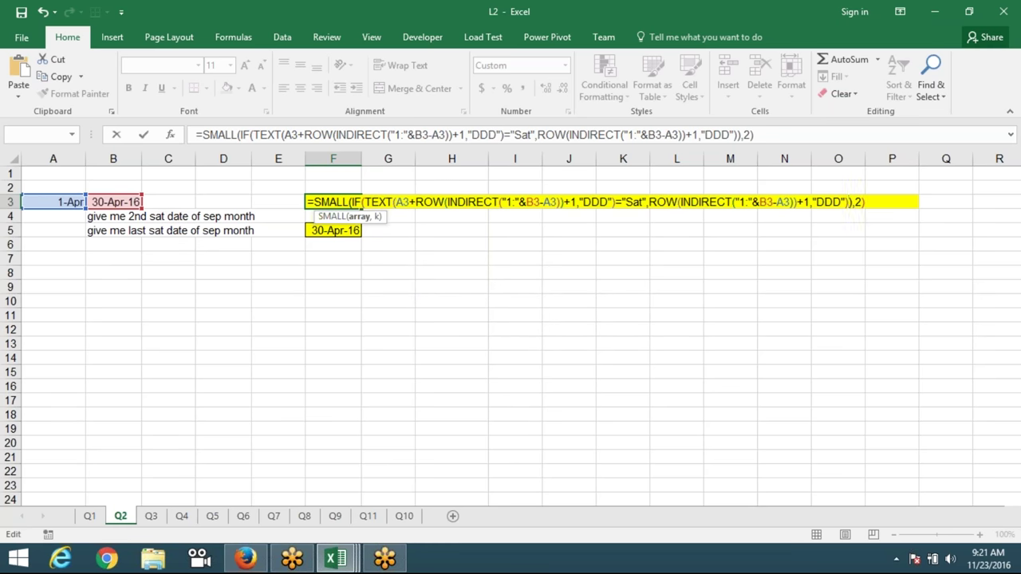
key(BackSpace)
click(850, 202)
Enter F3 as an array formula and give it General format, showing 15
key(ctrl+shift+Return)
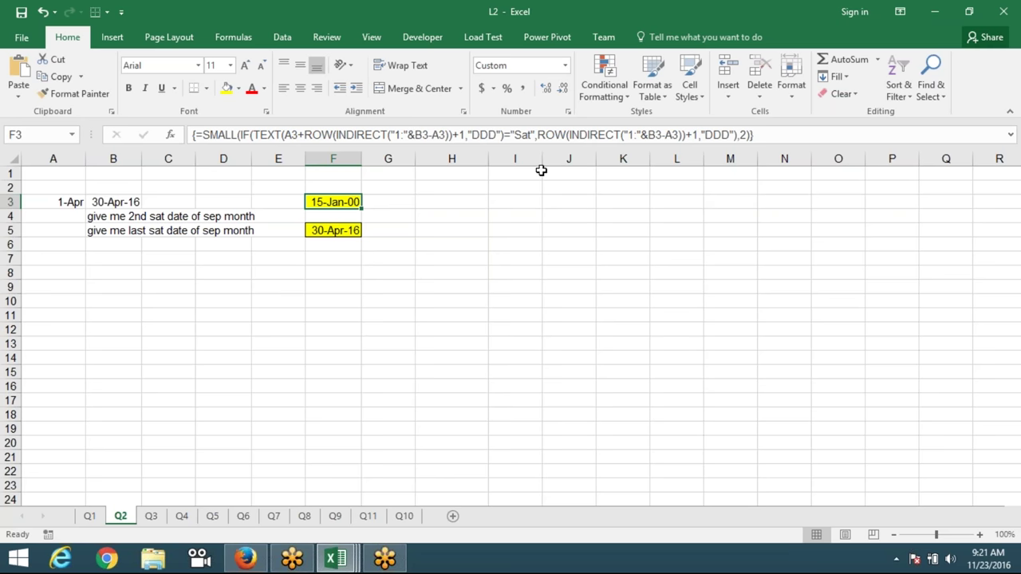
double_click(333, 206)
key(Escape)
key(ctrl+shift+asciitilde)
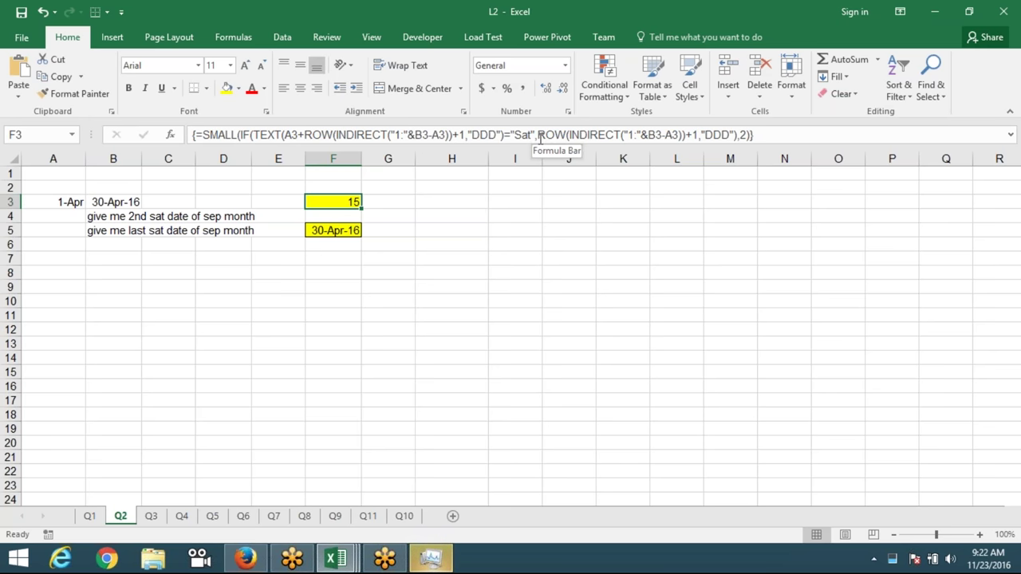
click(537, 135)
Insert A3+ into IF's true value in F3 and re-enter as array formula, giving 42476
text(,a+)
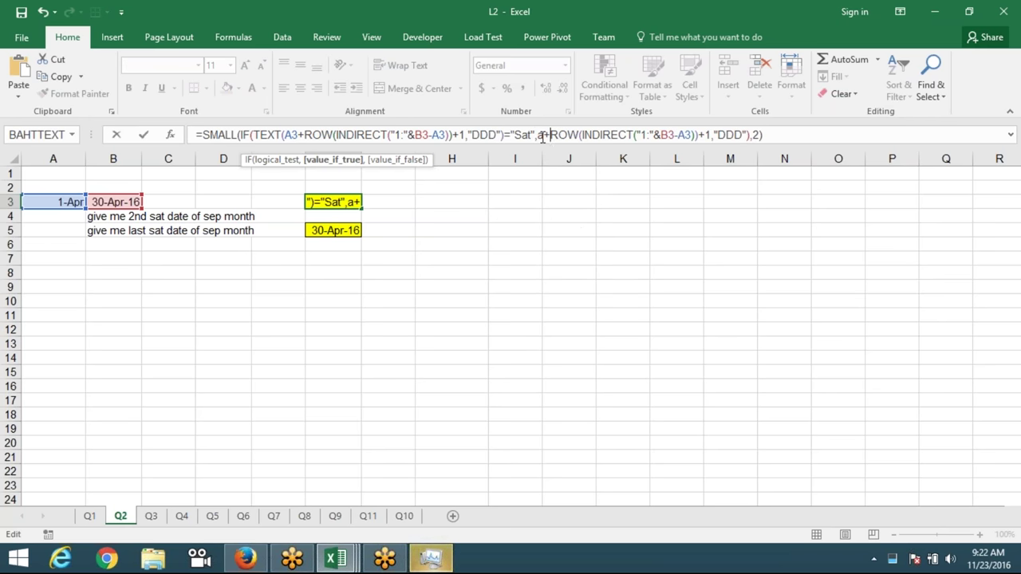
key(BackSpace)
text(3+)
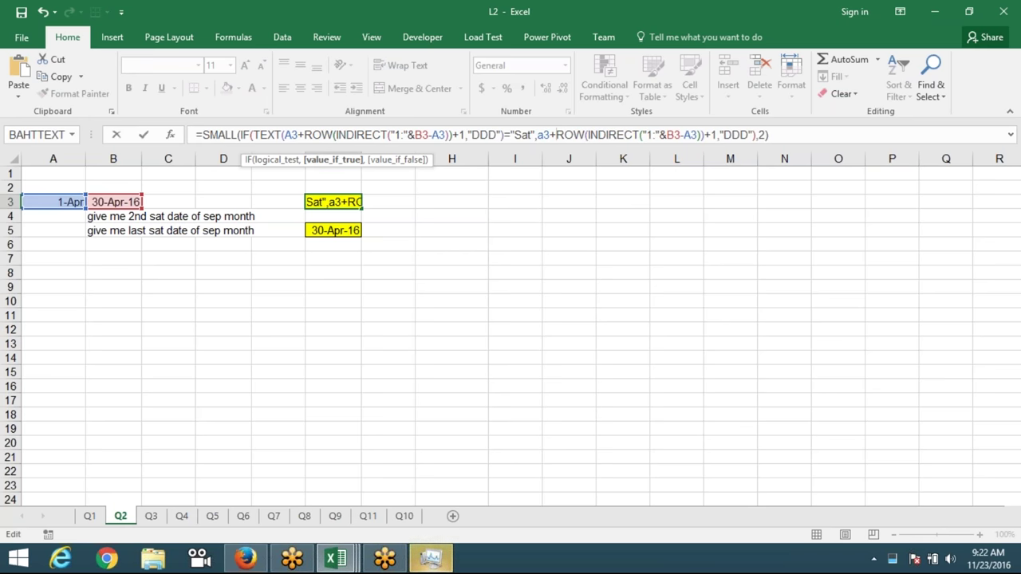
key(ctrl+shift+Return)
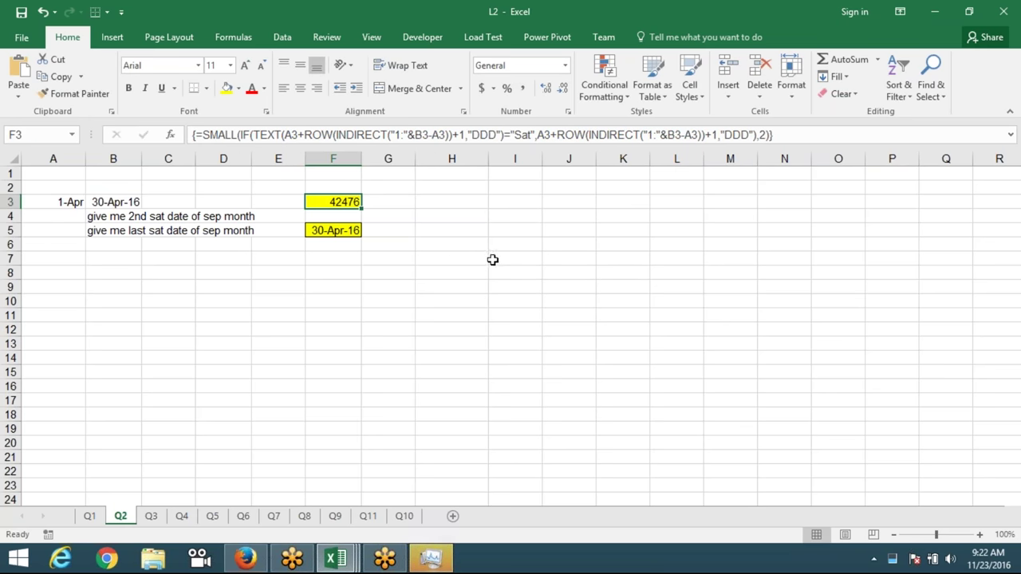
click(253, 38)
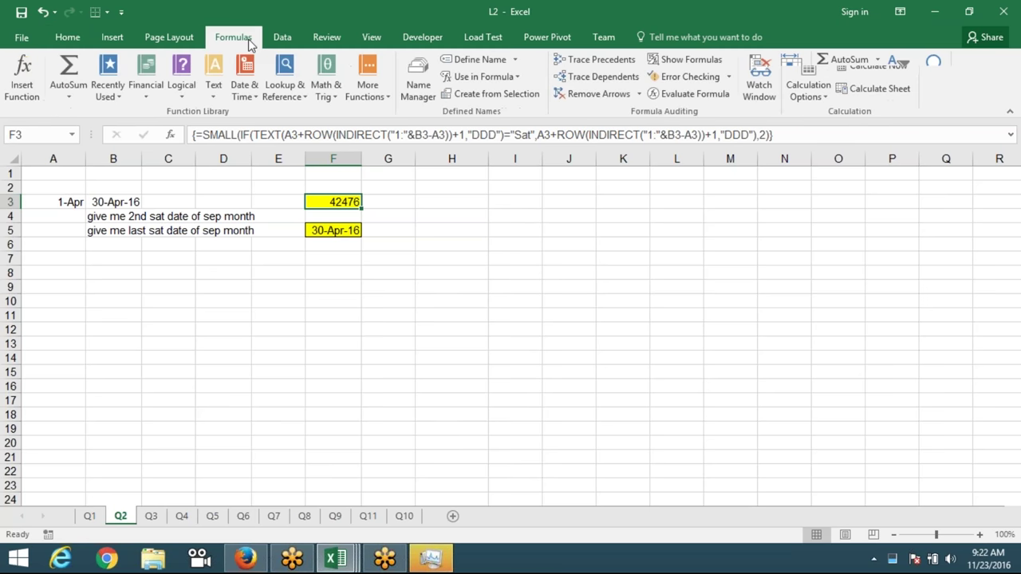
Evaluate F3 step by step until A3+ROW(INDIRECT("1:29"))+1 becomes dates 42463–42491
click(689, 96)
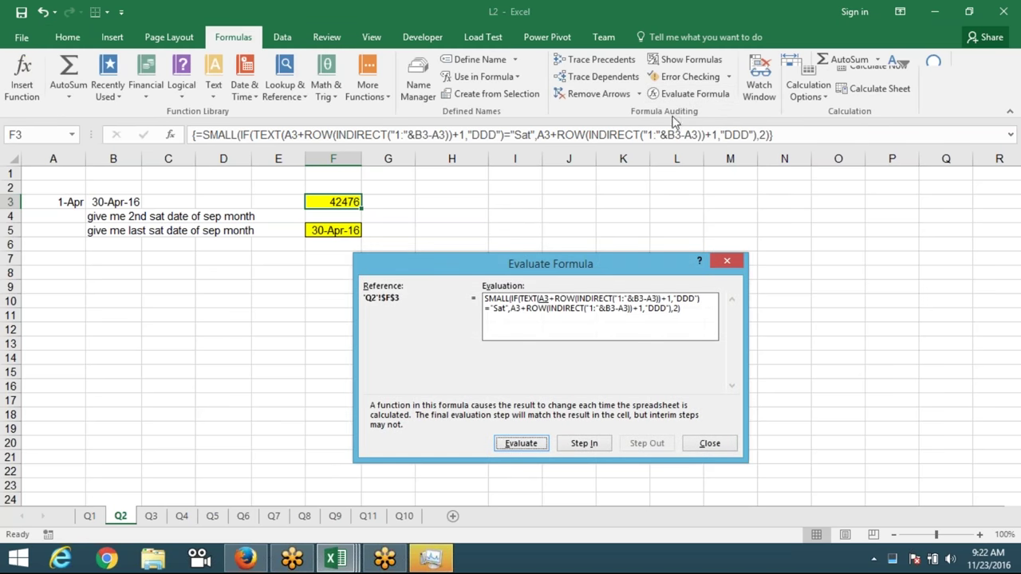
click(523, 444)
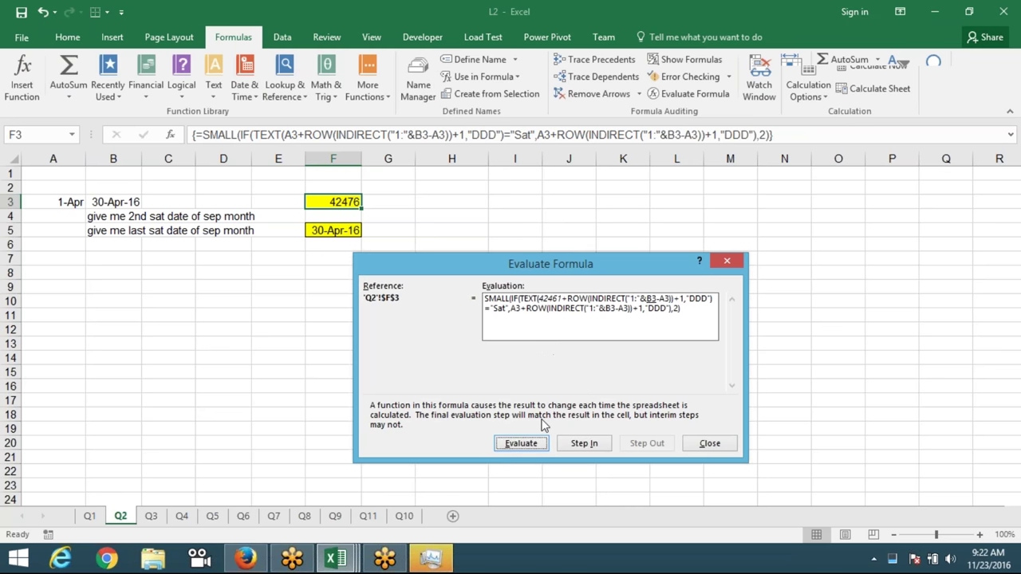
click(522, 444)
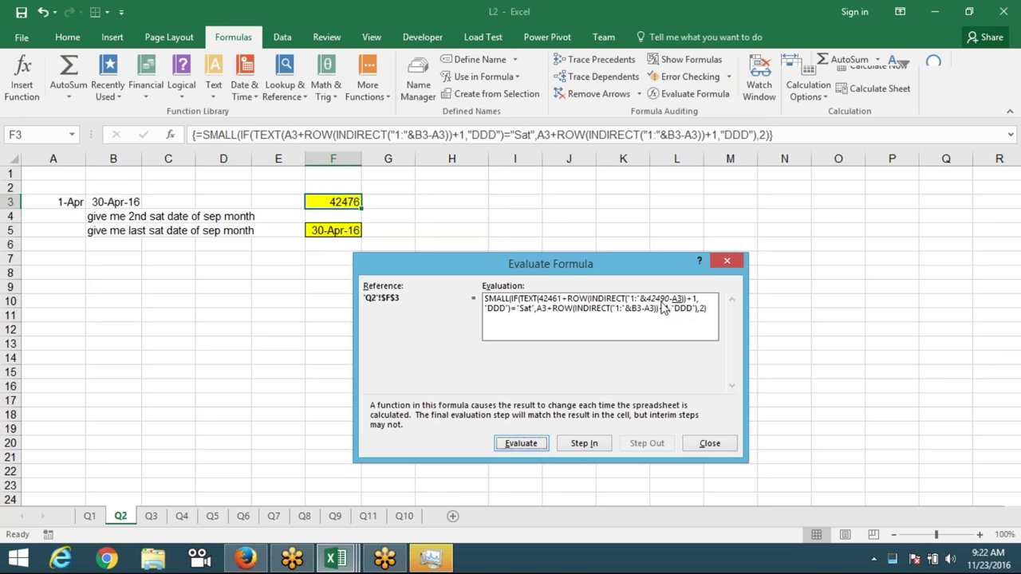
click(529, 445)
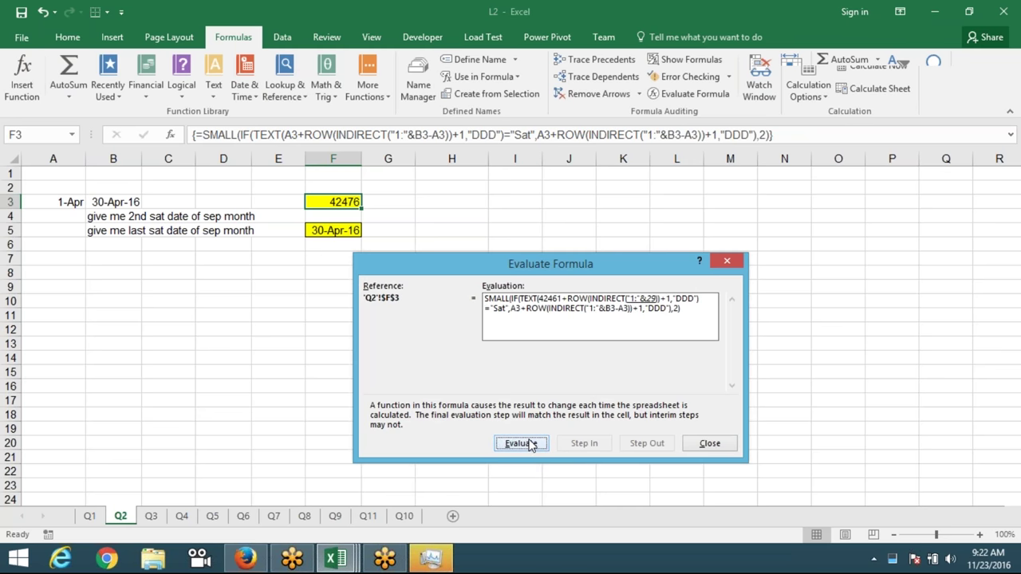
click(529, 444)
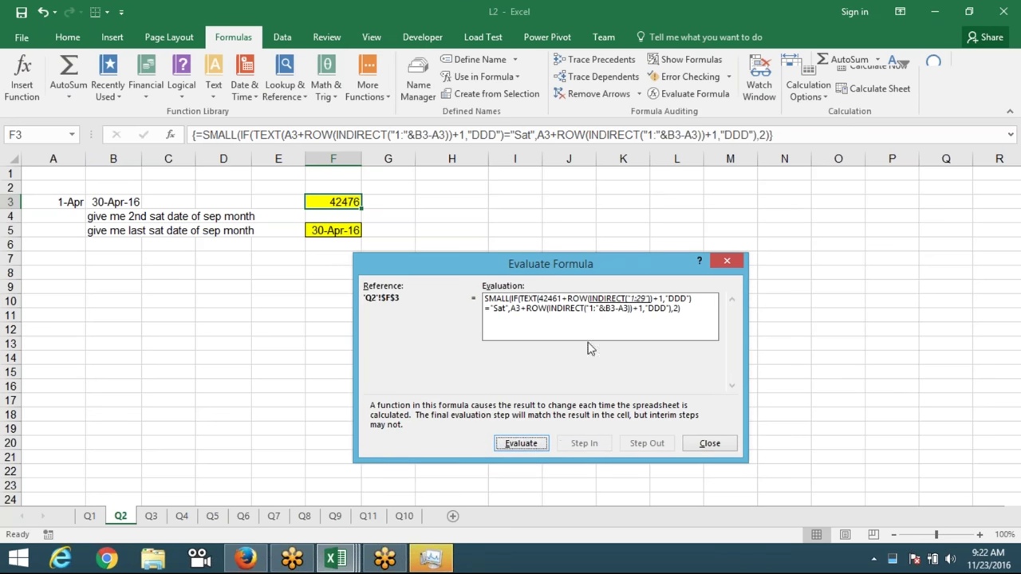
click(521, 443)
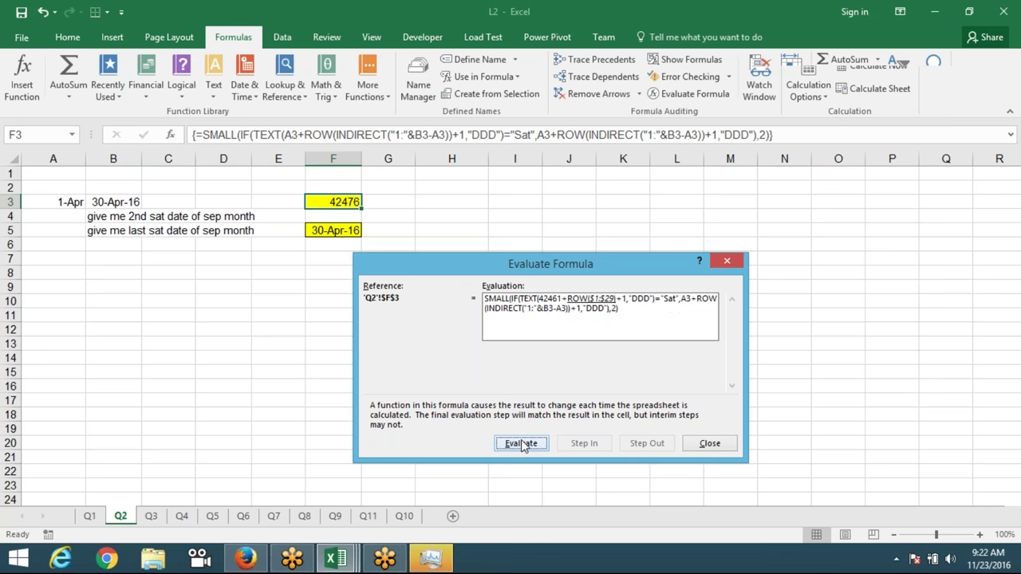
click(521, 449)
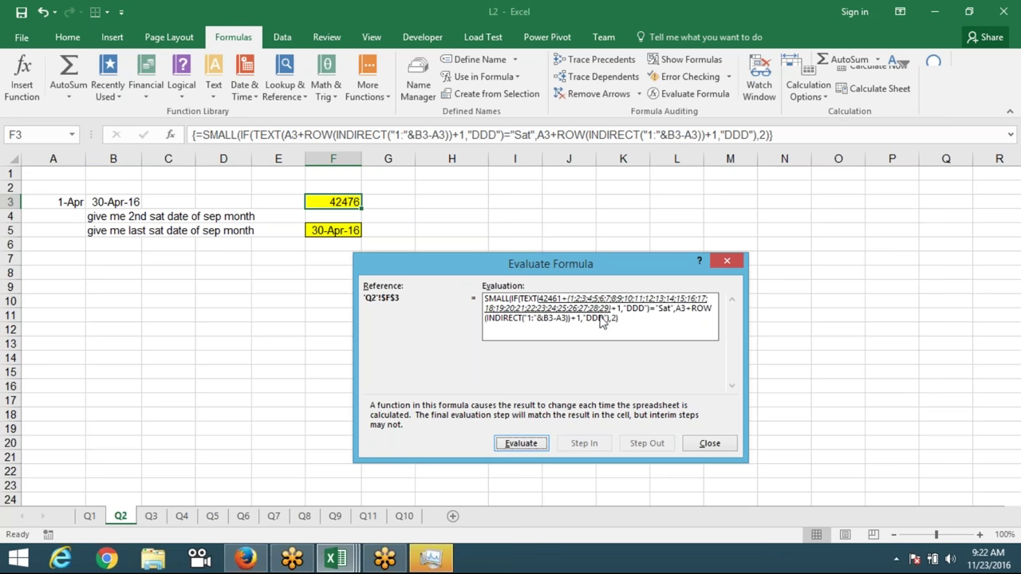
click(539, 446)
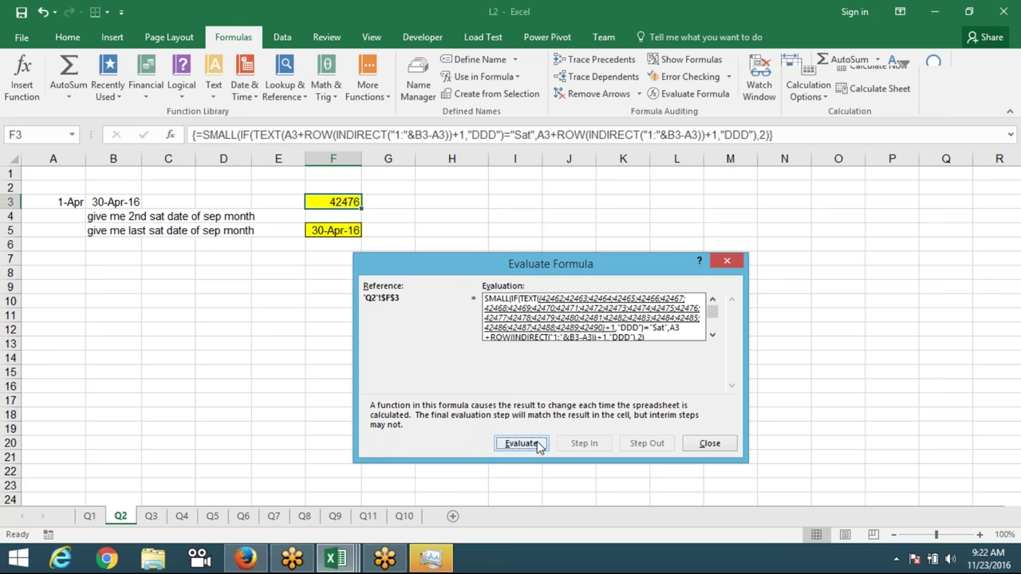
click(538, 446)
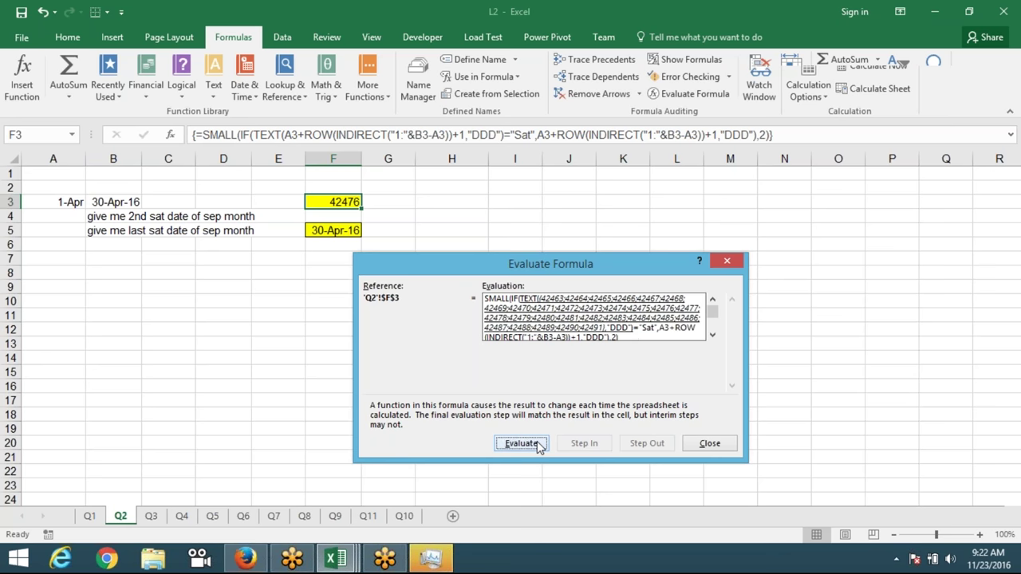
click(539, 444)
click(539, 445)
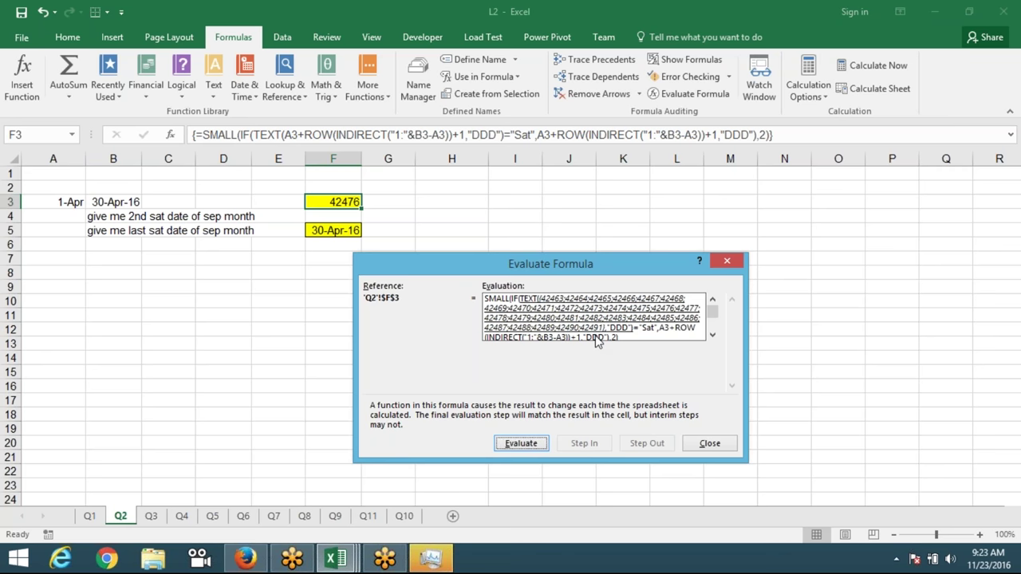
Evaluate the day names, the "Sat" comparison and the true-value offsets into date serials
click(523, 443)
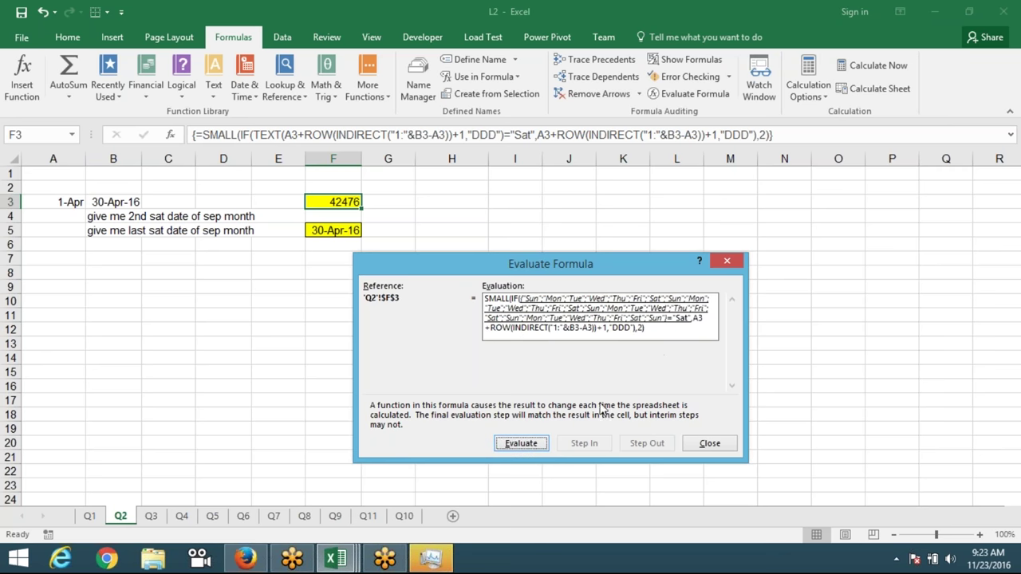
click(533, 445)
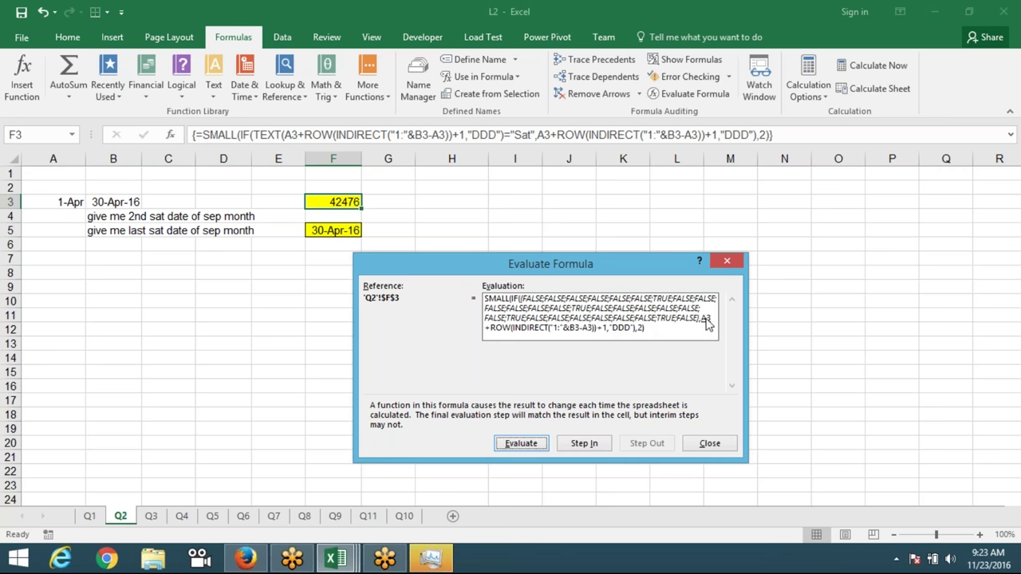
click(536, 449)
click(536, 446)
click(535, 446)
click(534, 448)
click(532, 448)
click(529, 448)
click(530, 448)
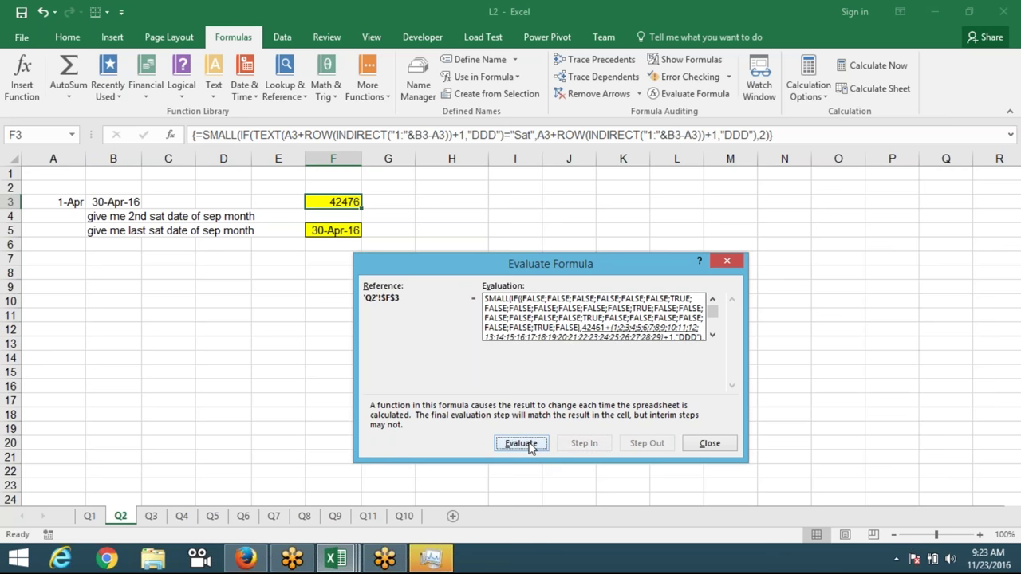
click(530, 448)
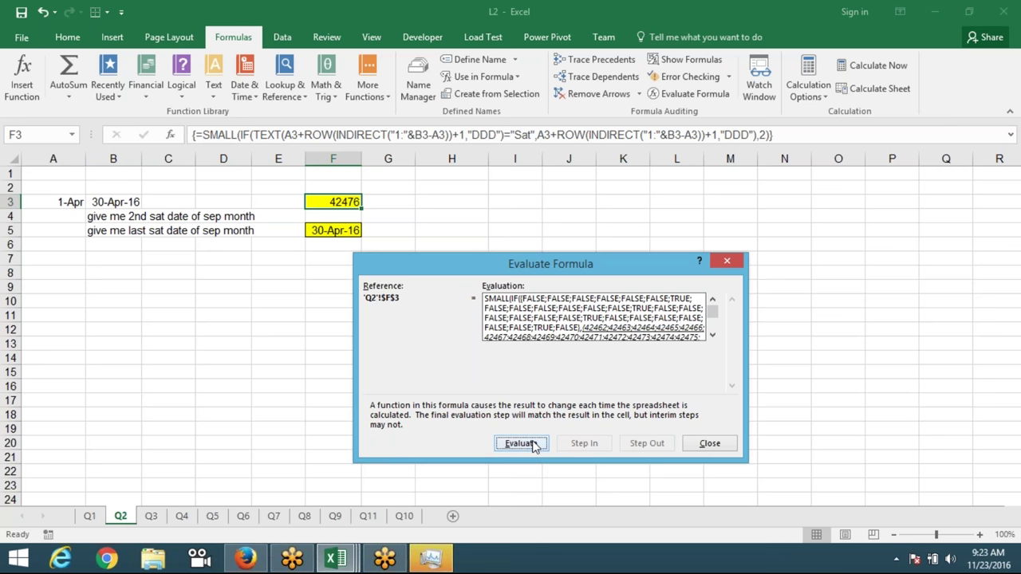
Finish evaluating the IF to Saturday dates and the final result 42476
click(712, 335)
click(712, 335)
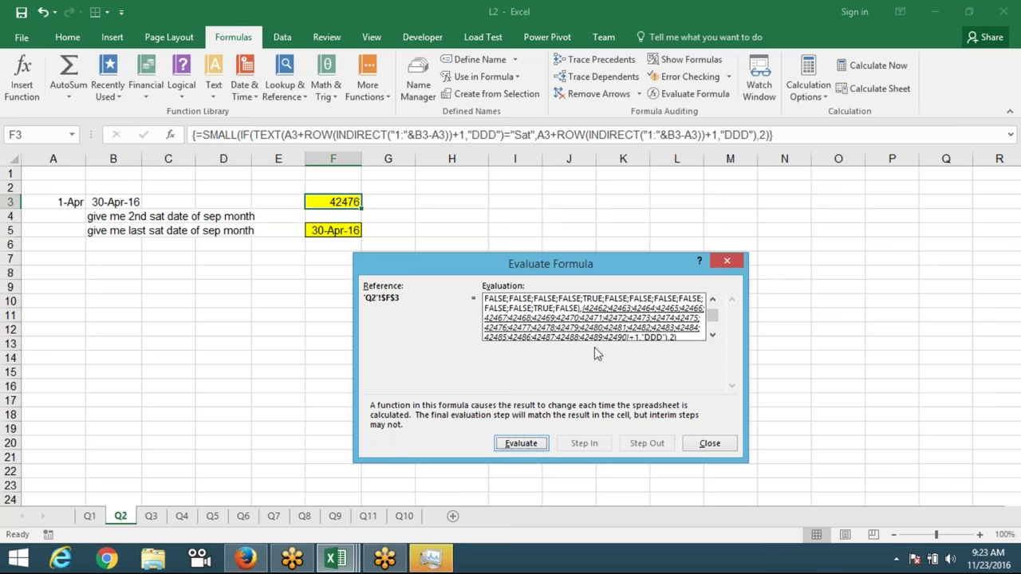
click(530, 444)
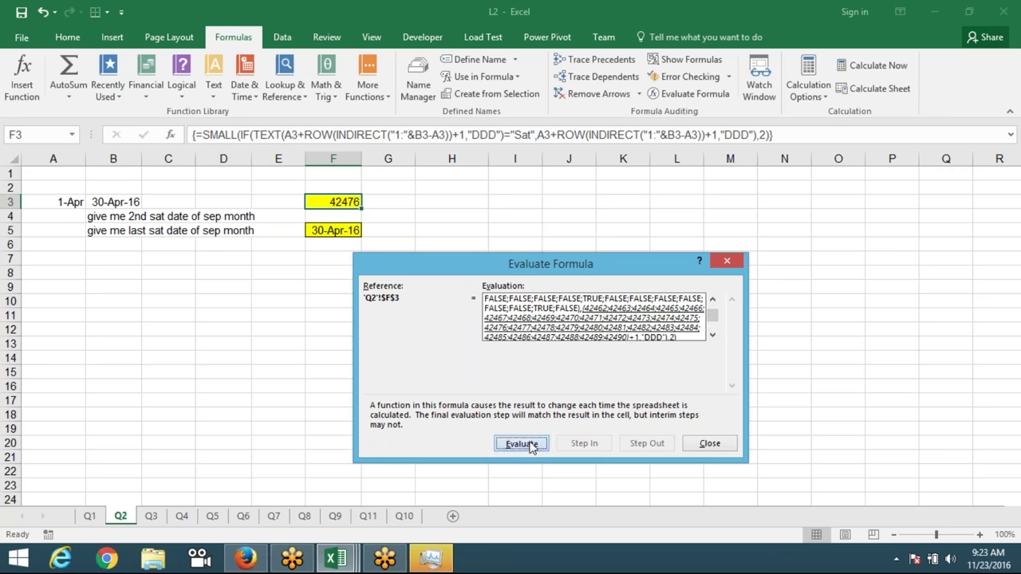
click(712, 303)
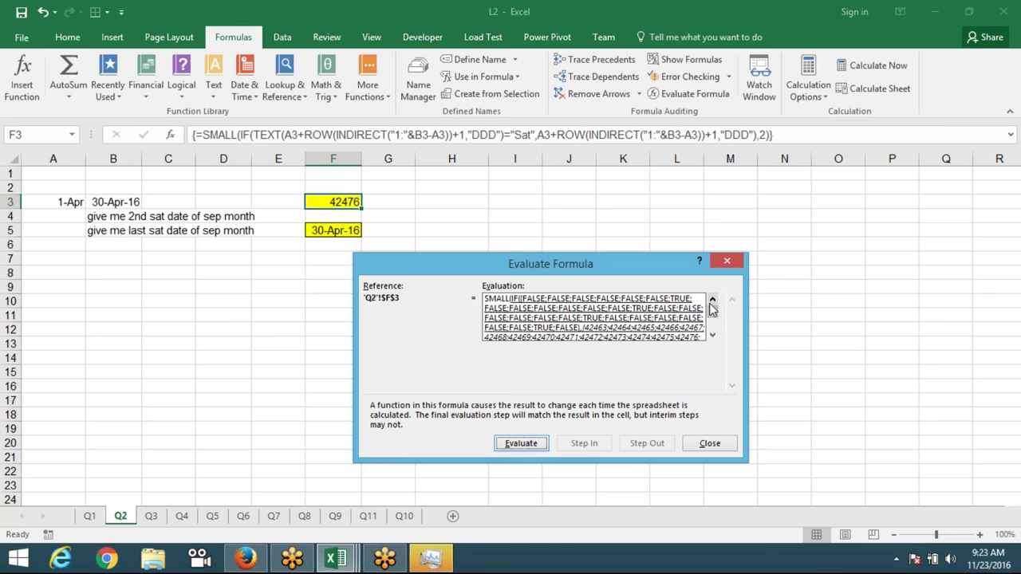
click(521, 445)
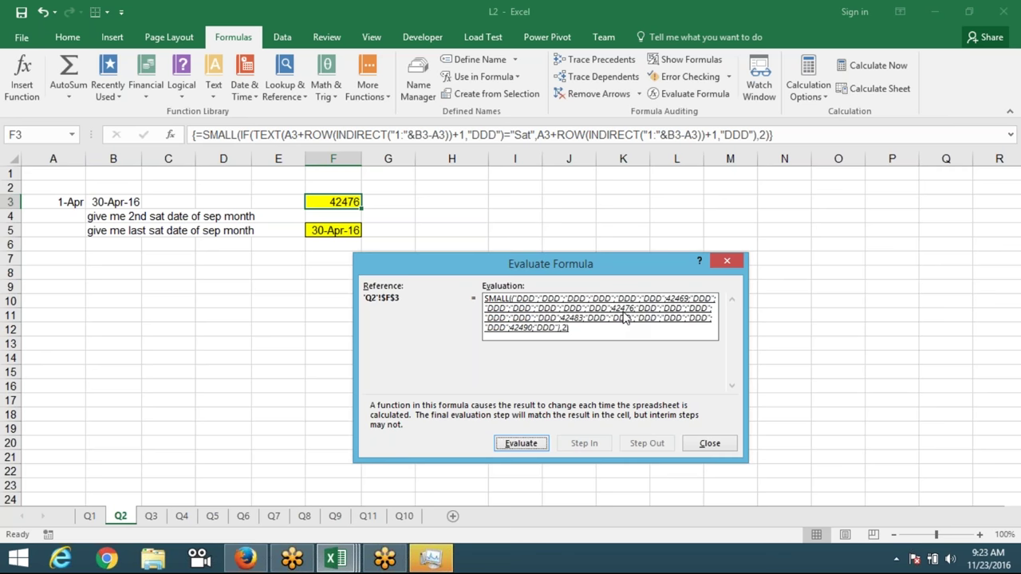
click(532, 444)
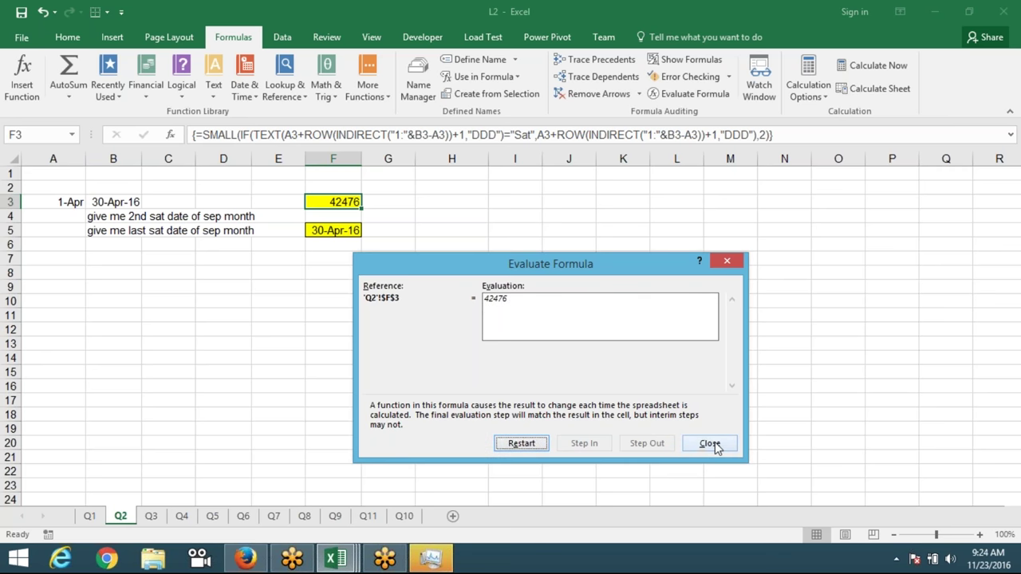
Close Evaluate Formula and Task Manager, then switch to the Q3 working-hours sheet
click(712, 445)
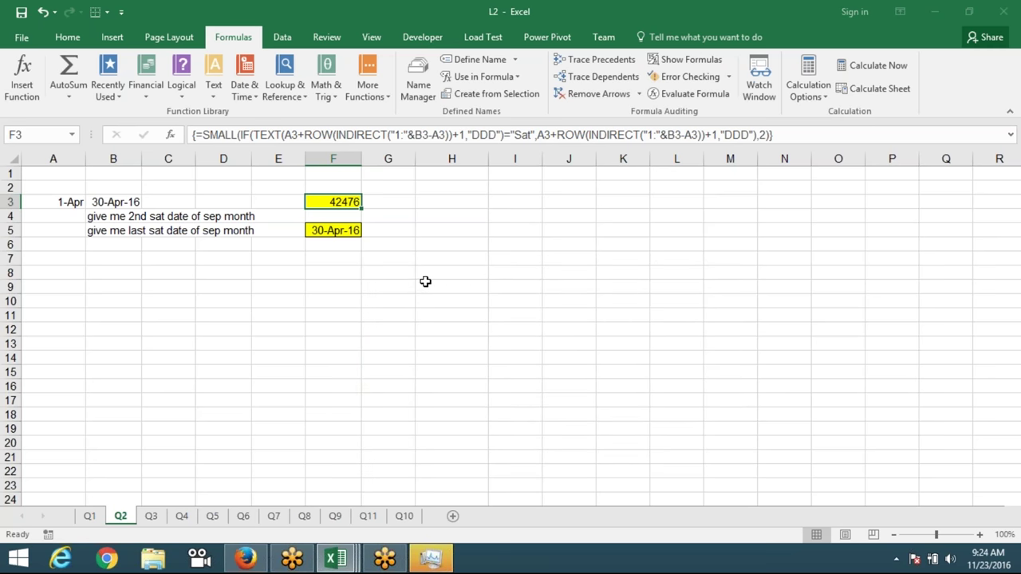
click(340, 231)
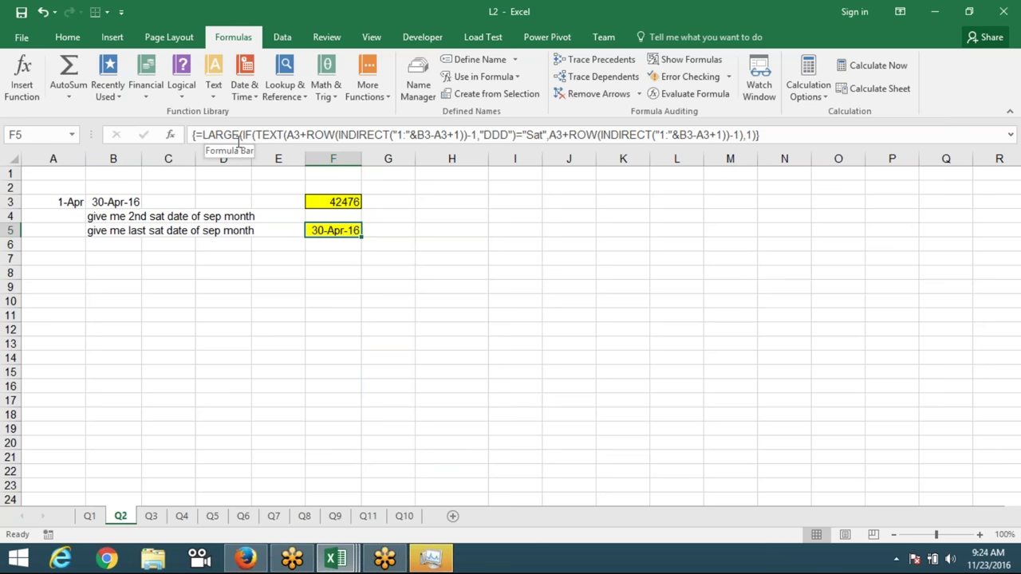
click(432, 561)
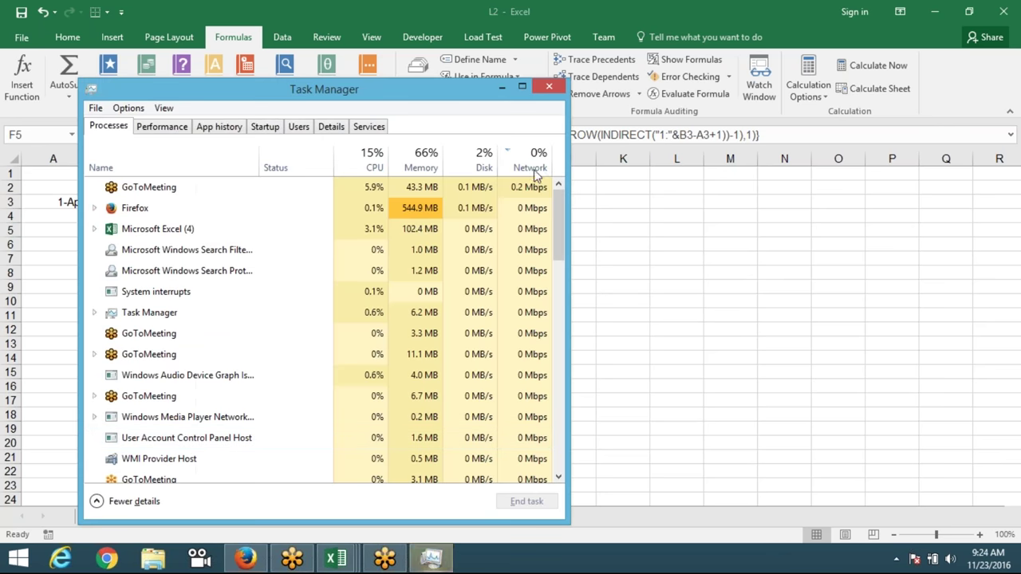
click(549, 88)
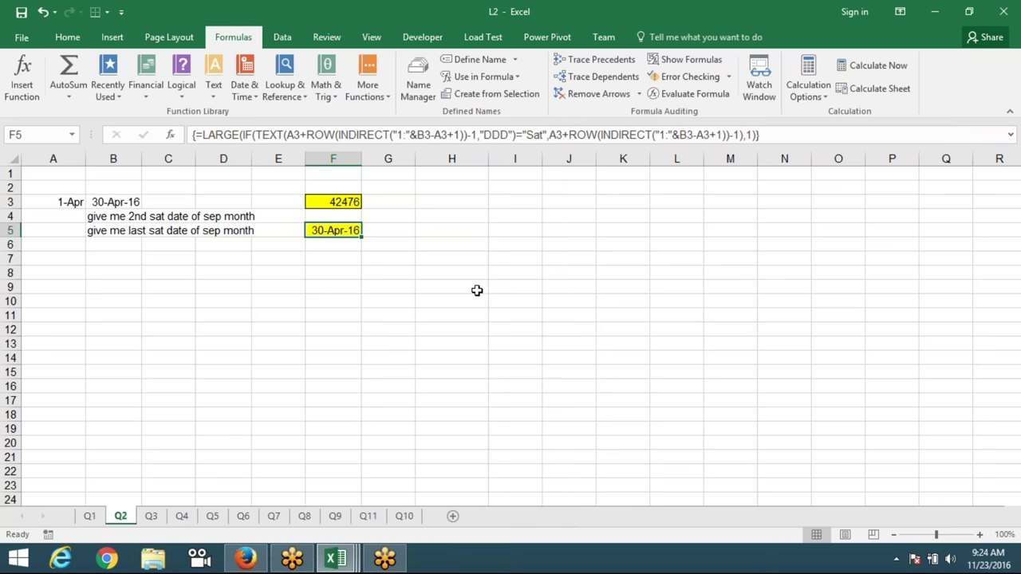
click(160, 519)
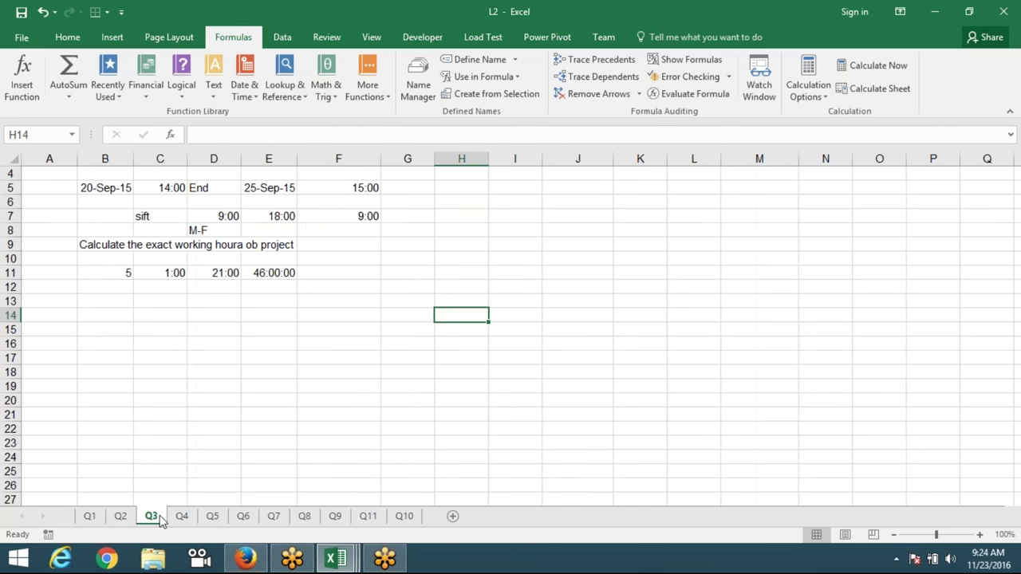
Review the shift times in row 7 and the start/end dates and times in row 5
click(228, 405)
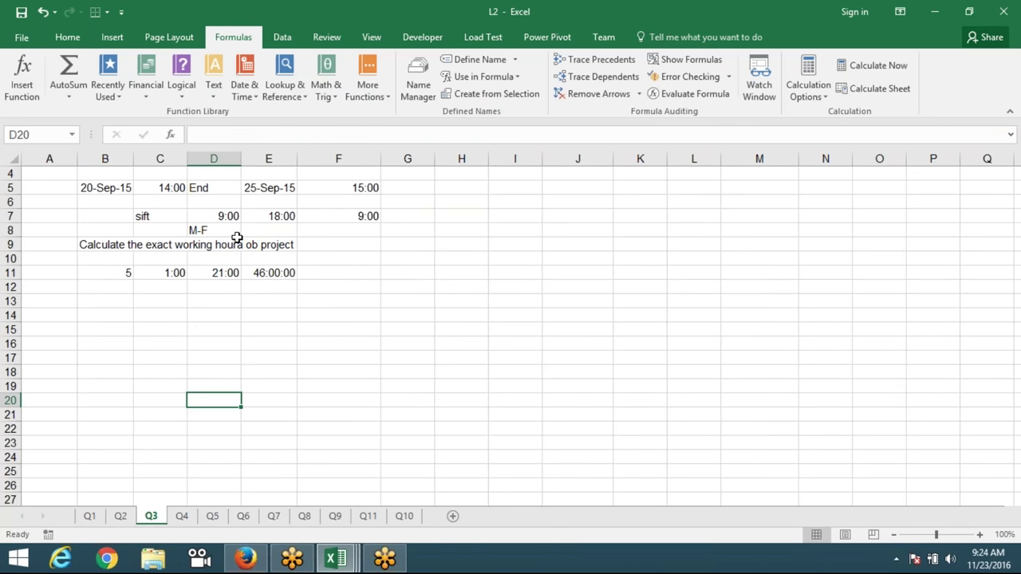
click(340, 221)
click(235, 214)
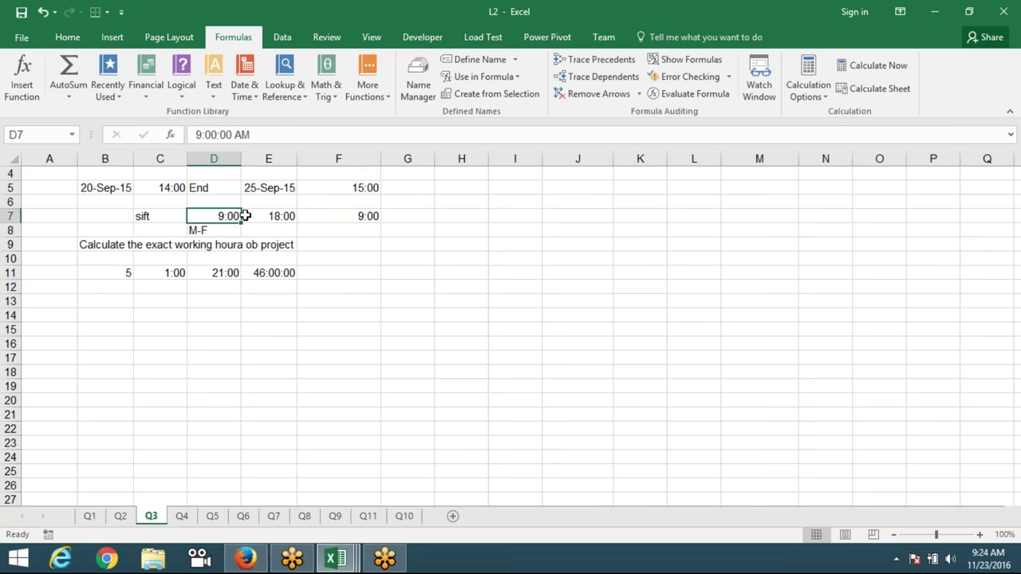
click(287, 220)
click(381, 313)
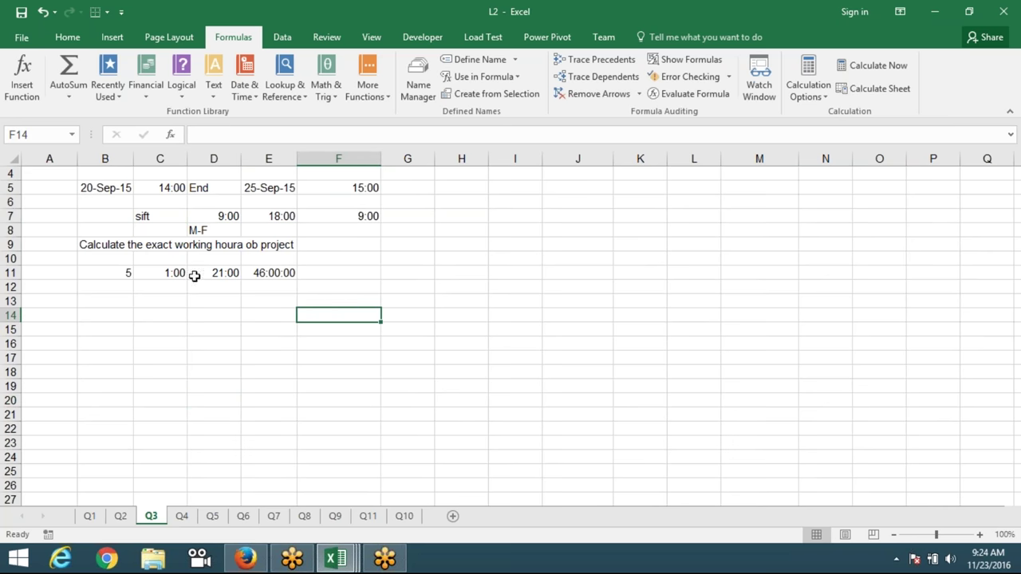
click(105, 186)
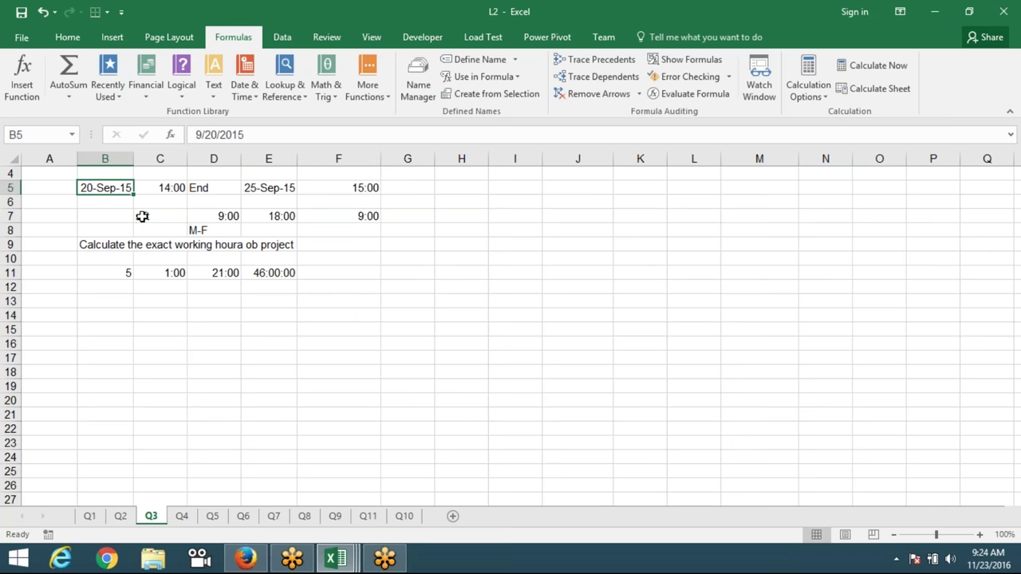
text(sift)
click(177, 189)
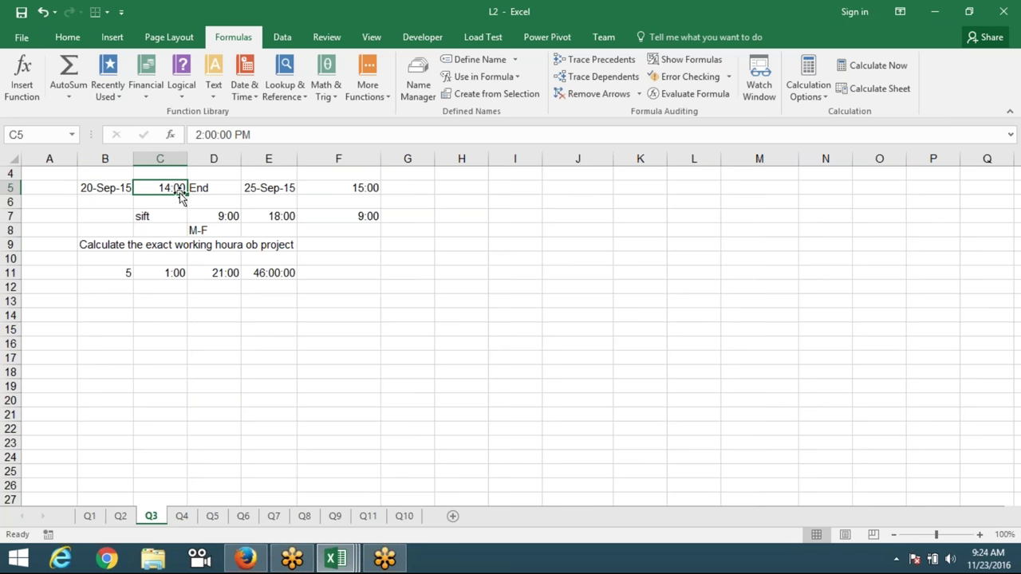
click(261, 190)
click(354, 187)
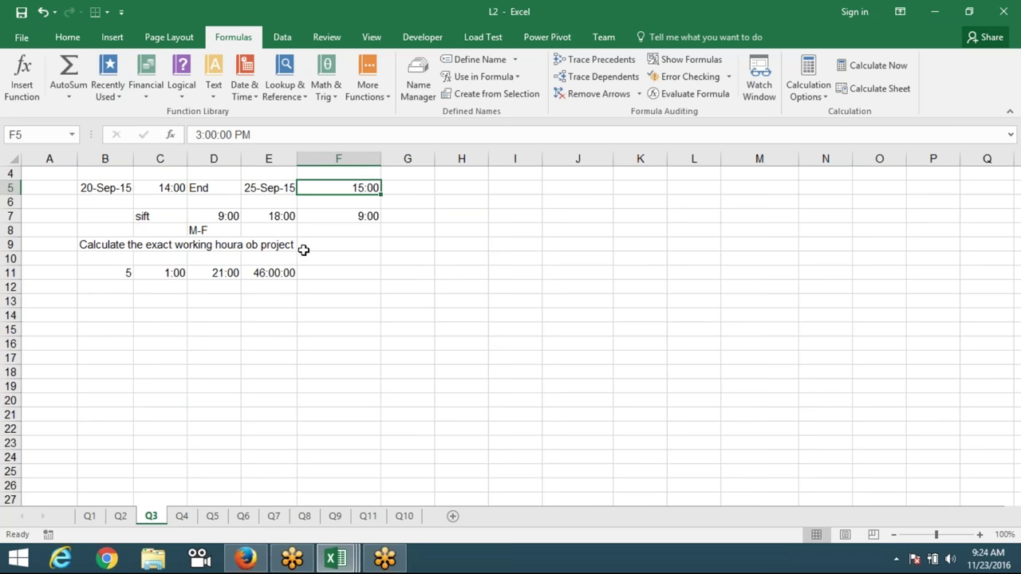
Recheck the shift length and M-F note, then clear the old results in B11:F11
click(210, 206)
click(214, 216)
click(274, 205)
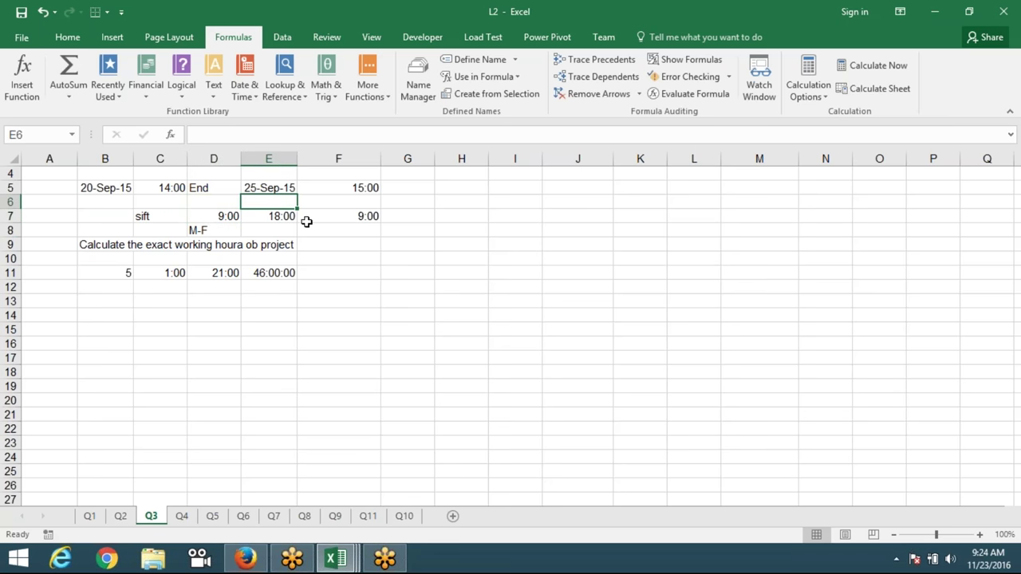
click(342, 216)
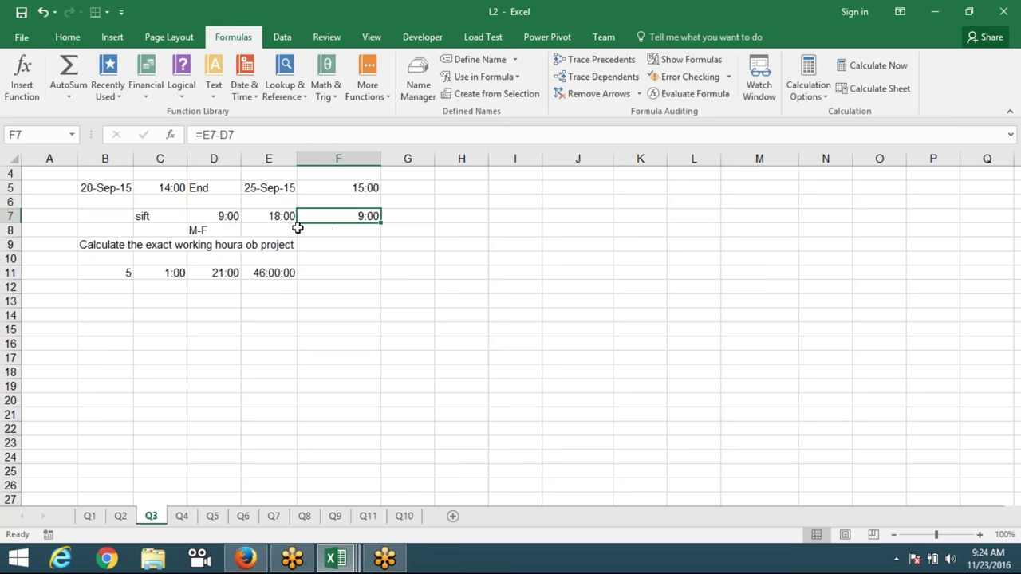
click(205, 228)
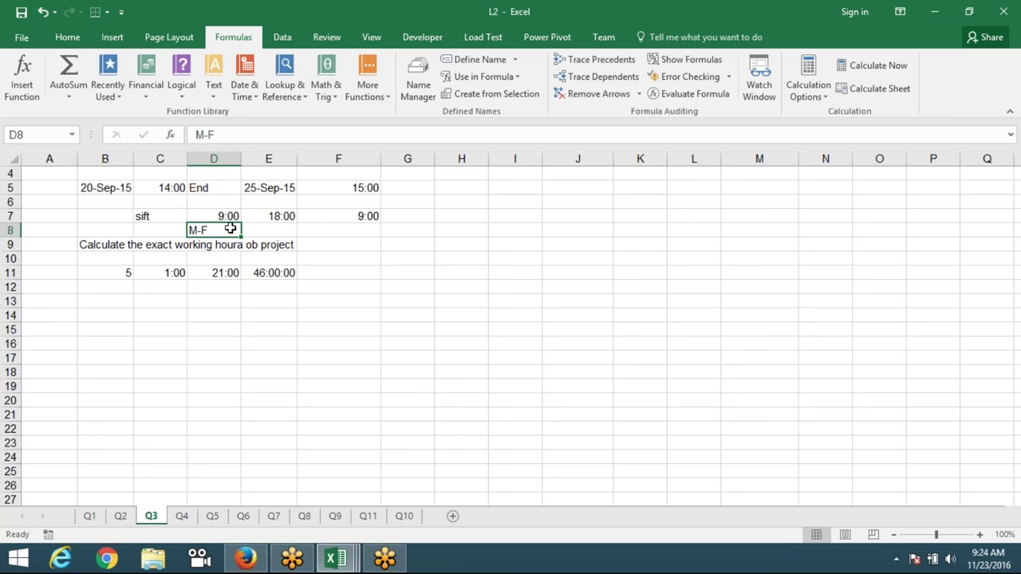
click(345, 260)
drag(114, 273, 337, 278)
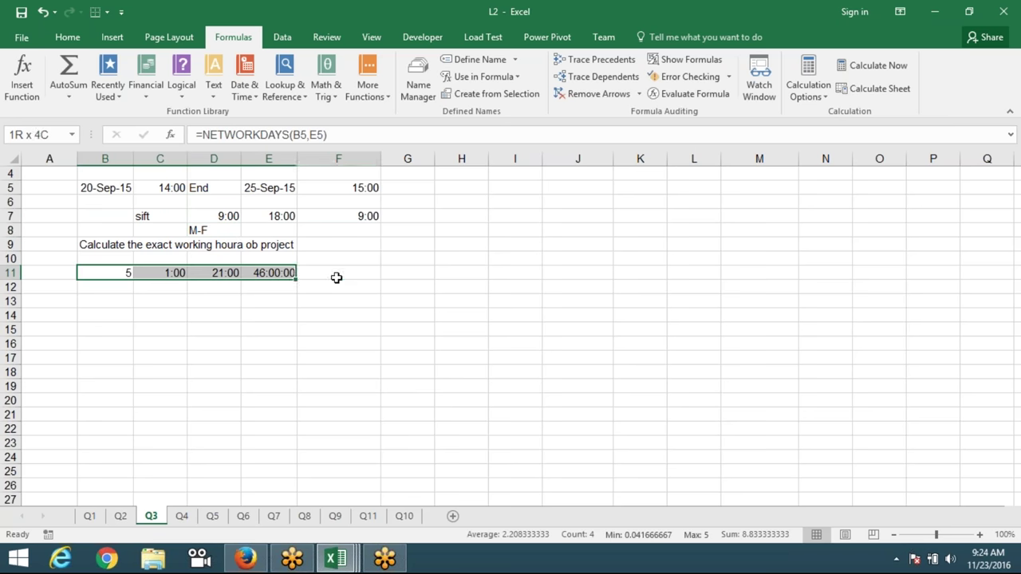
key(Delete)
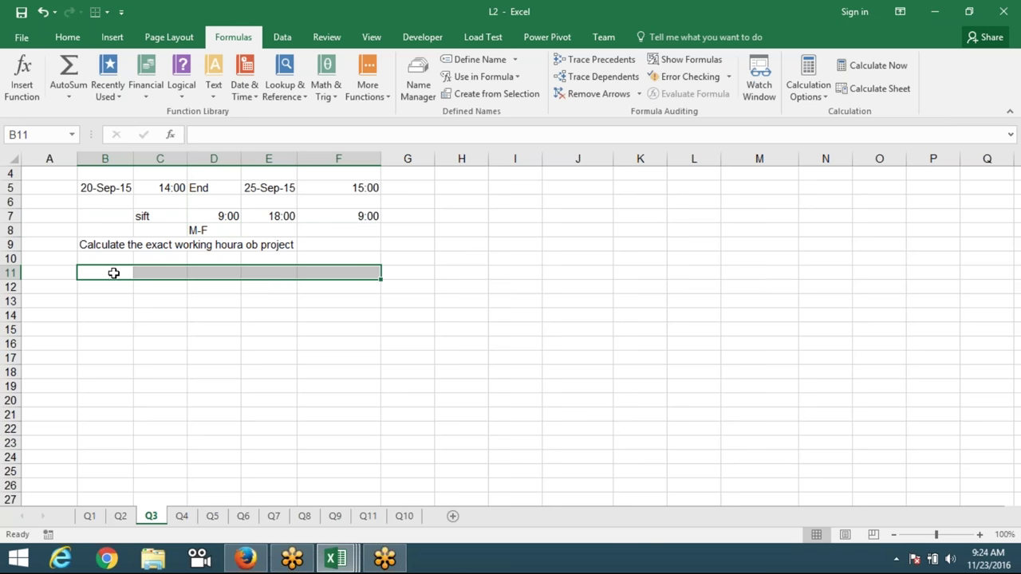
Enter =NETWORKDAYS(B5,E5) in B11 to count the 5 workdays
click(112, 271)
text(=net)
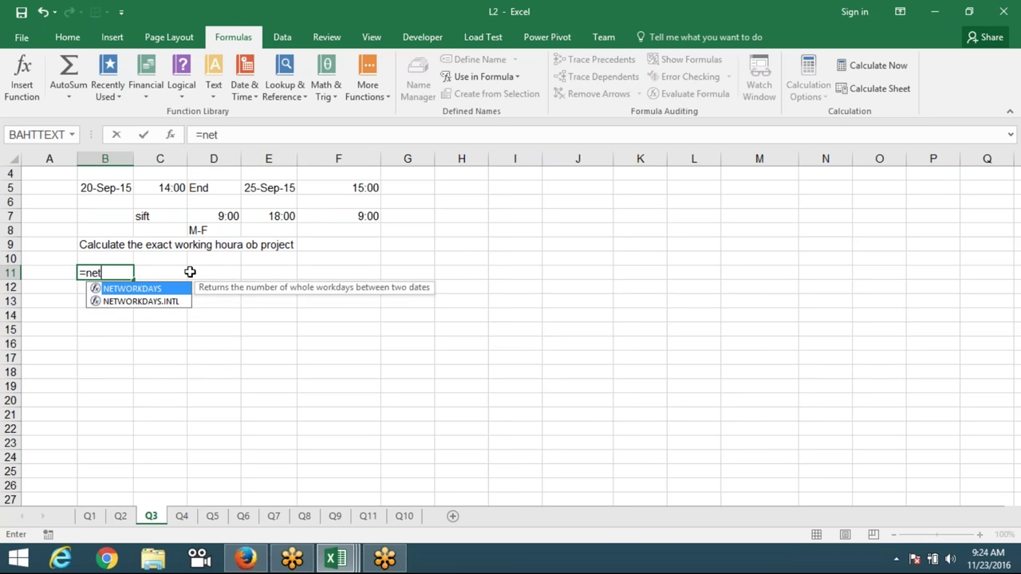
key(Tab)
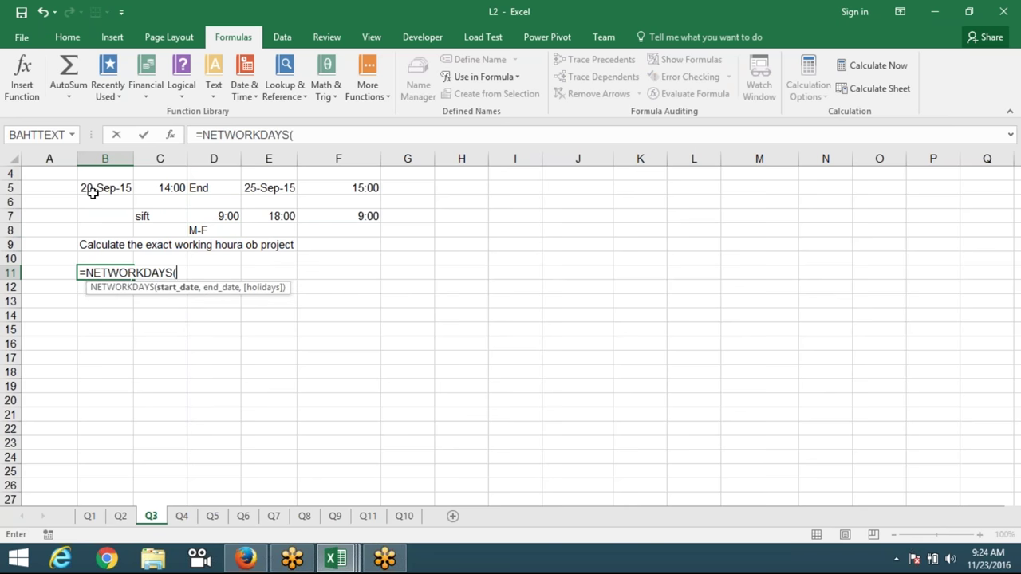
click(87, 188)
text(,)
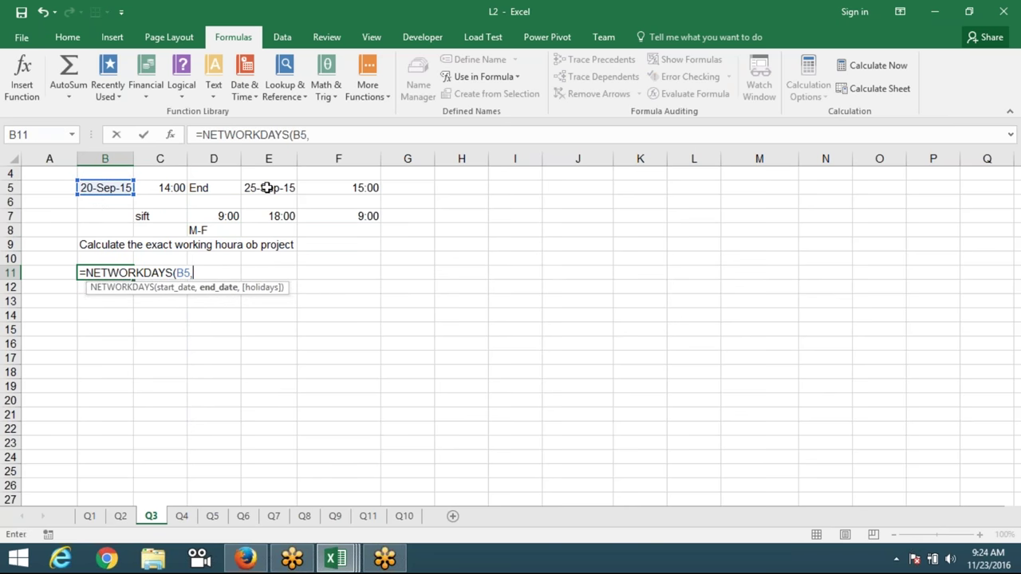
click(268, 188)
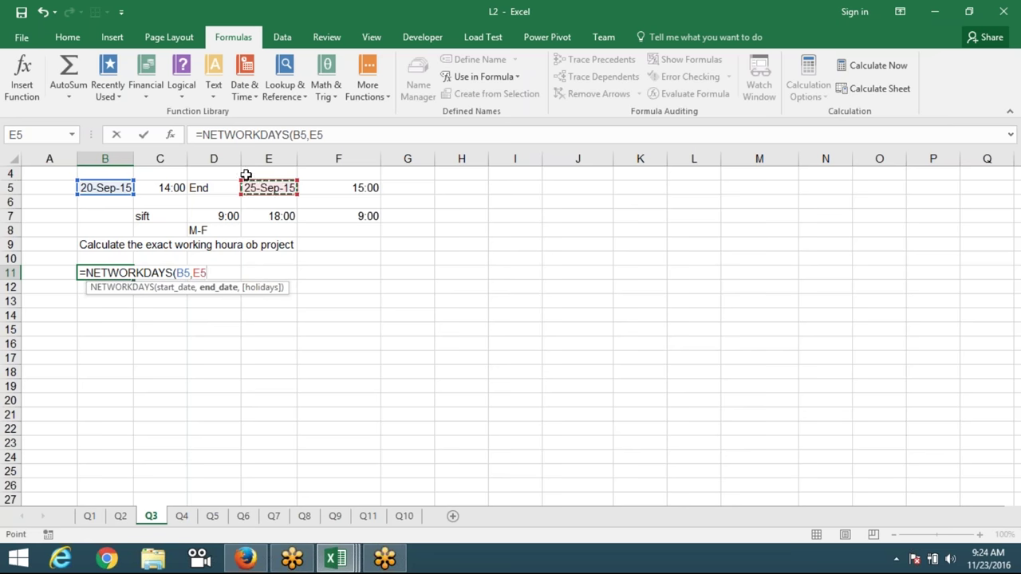
text())
key(Return)
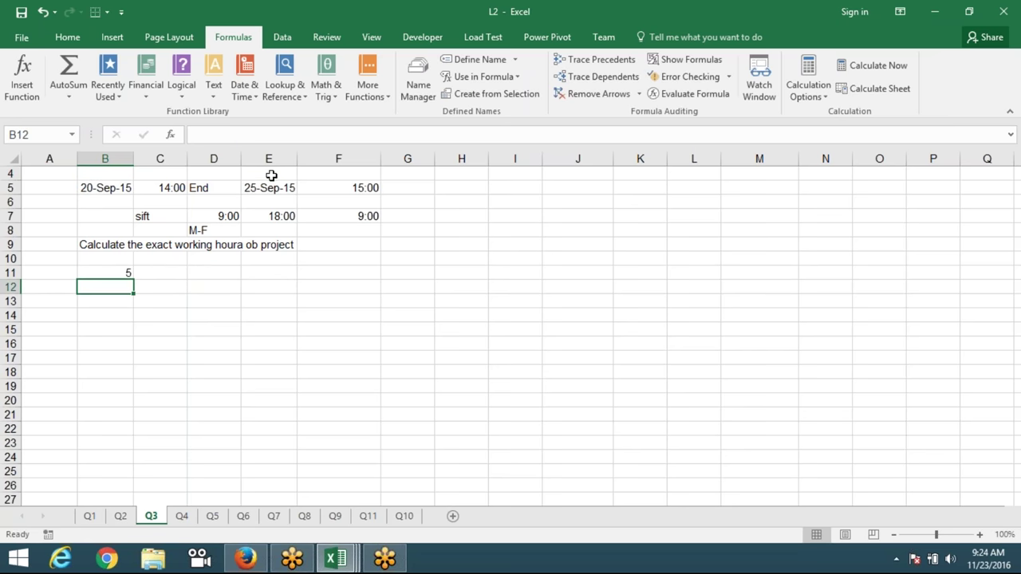
key(Up)
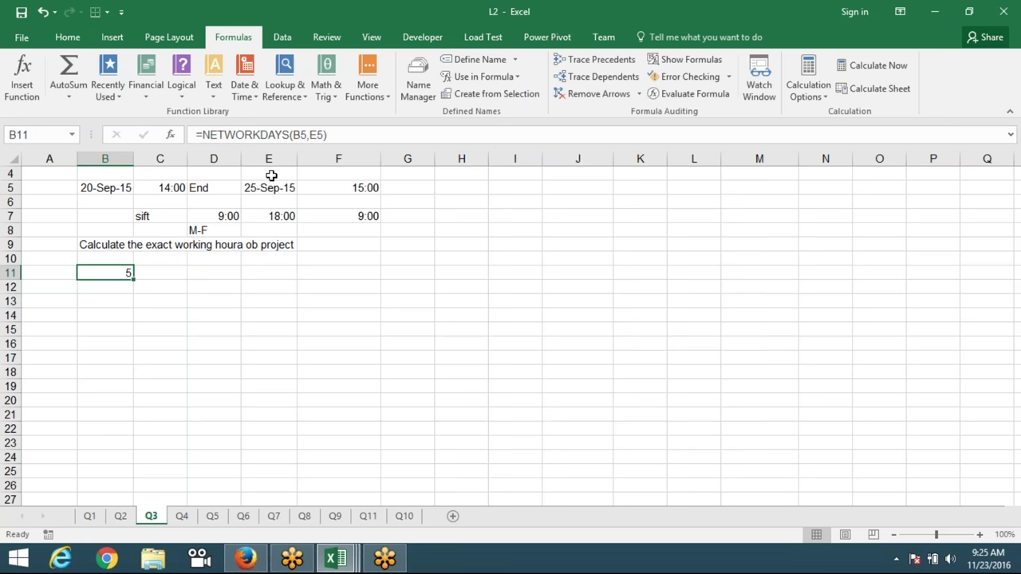
Enter the shift hours formula =B11*F7 in C11, giving 21:00
key(Right)
text(=)
key(Left)
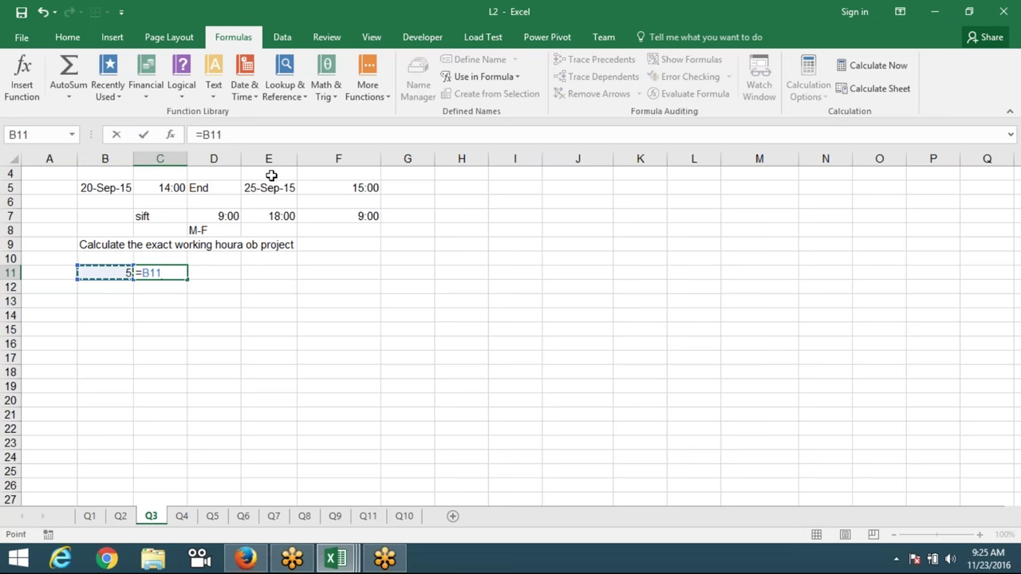
text(-)
click(367, 218)
key(ctrl+Return)
key(Return)
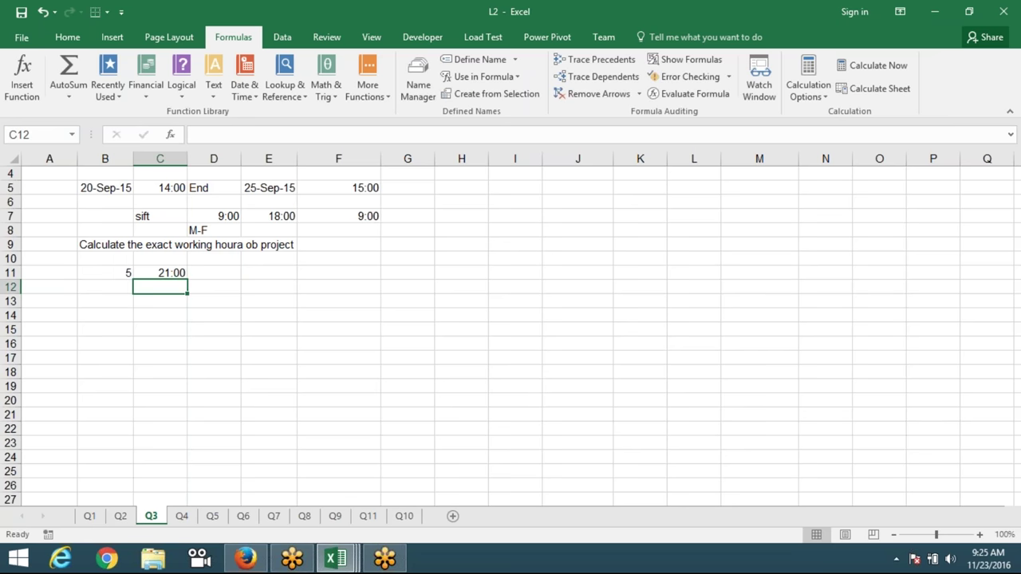
click(160, 272)
key(Right)
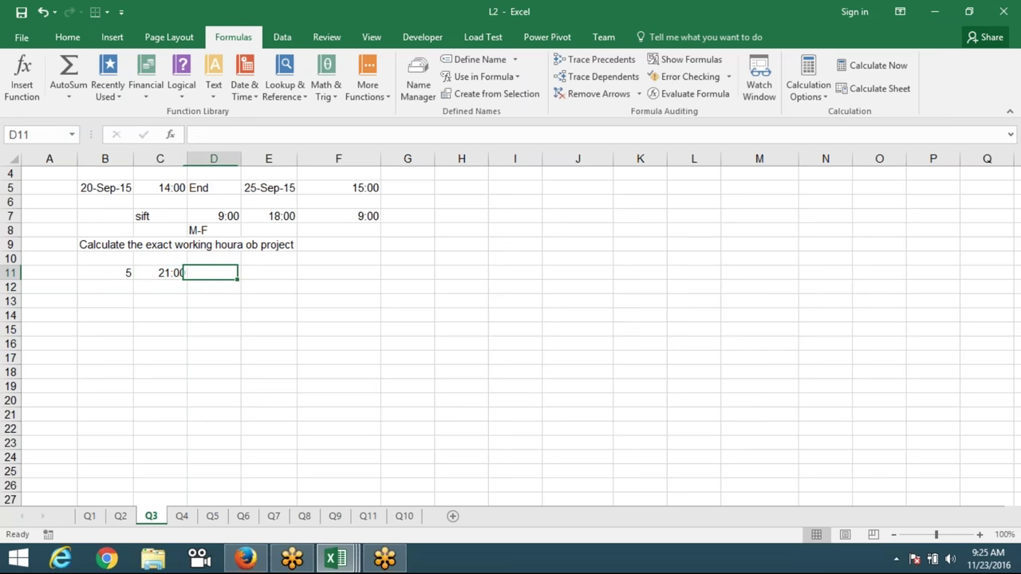
Enter =F5-C5 in D11 for the 1:00 of extra hours
click(361, 190)
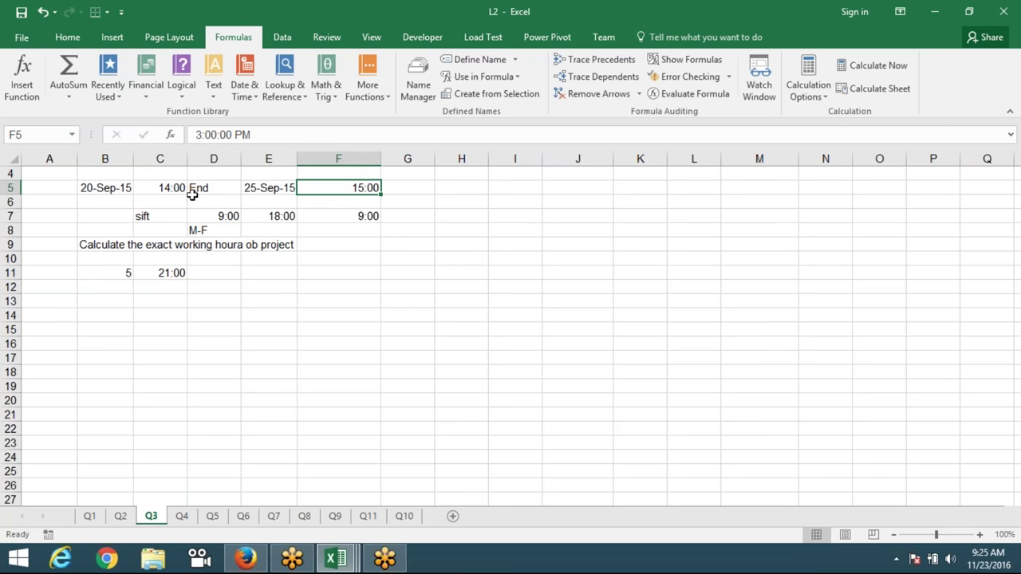
click(162, 189)
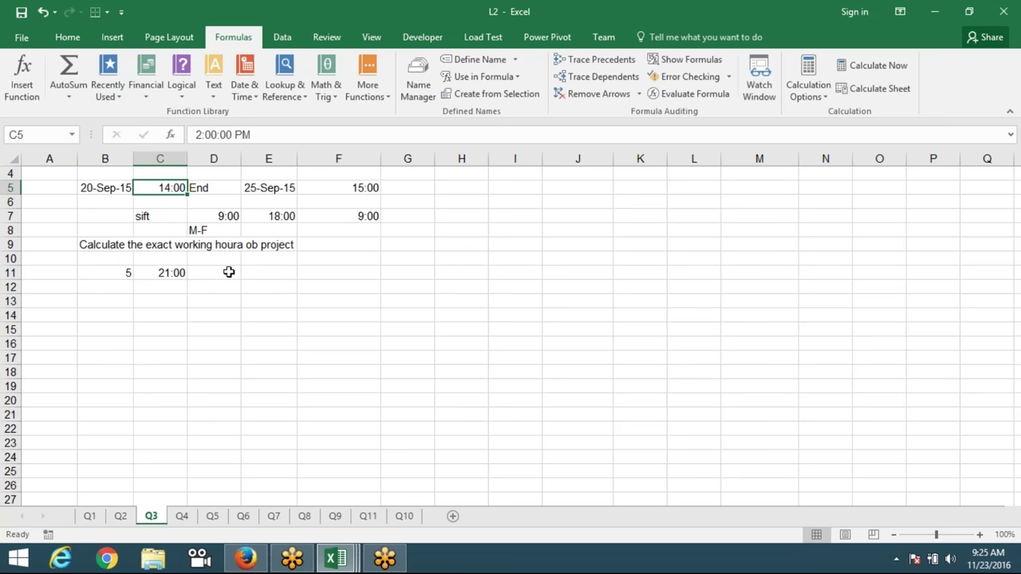
click(228, 272)
text(=)
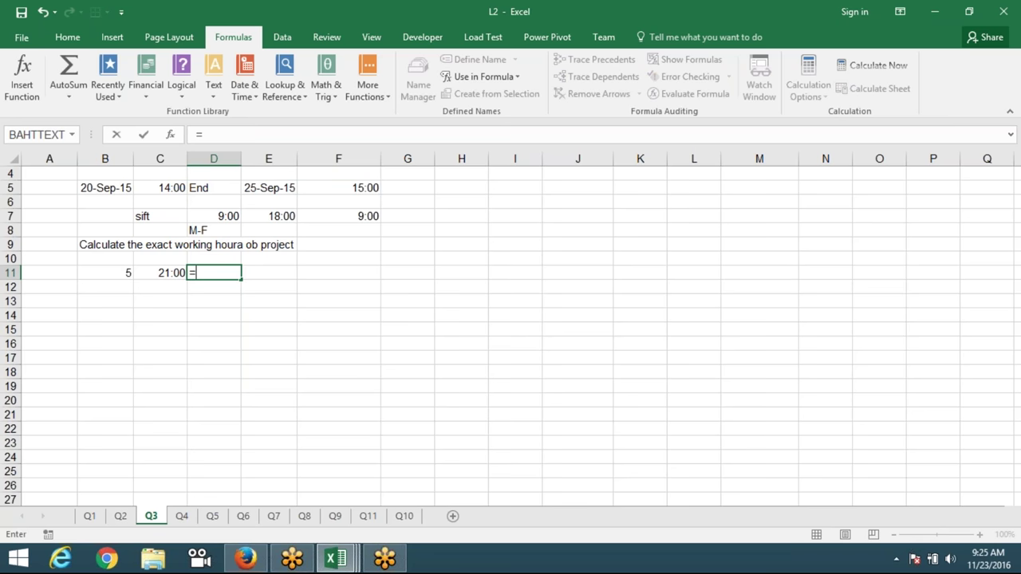
click(337, 185)
text(-)
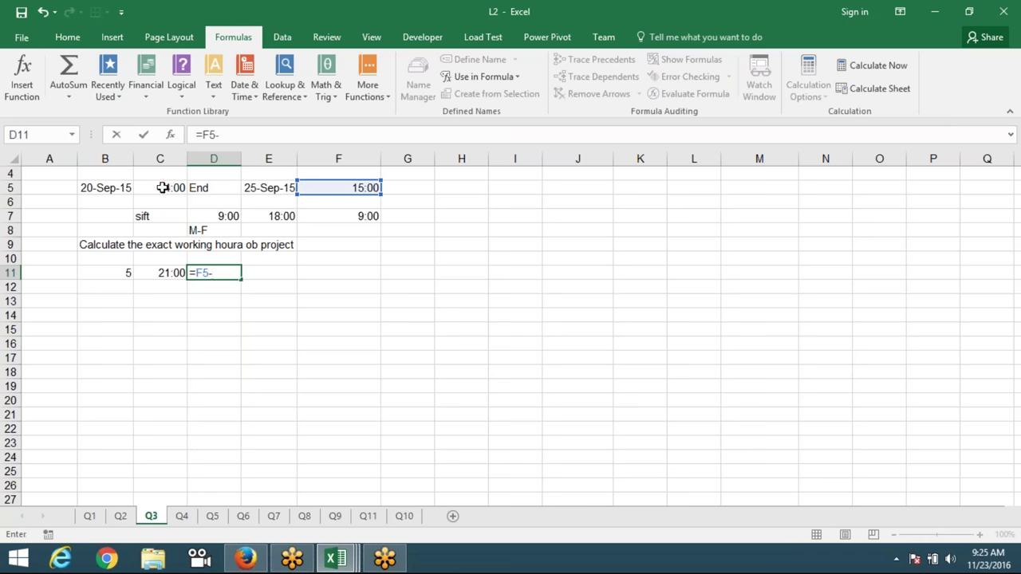
click(161, 187)
key(Return)
key(Up)
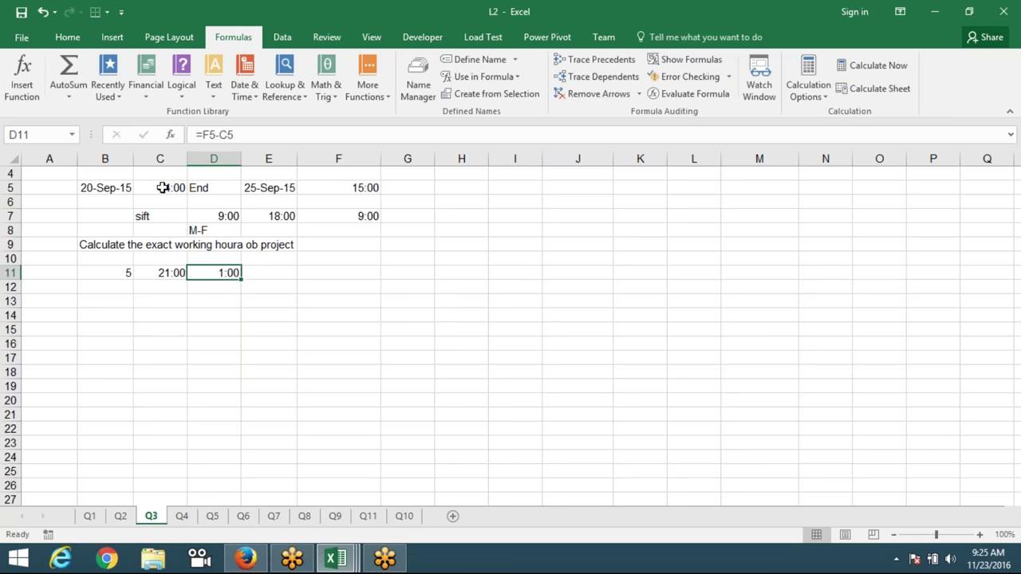
Total the hours in E11 with =C11+D11, showing 46:00:00
key(Right)
text(=)
key(Left)
key(Left)
text(+)
key(Left)
key(Return)
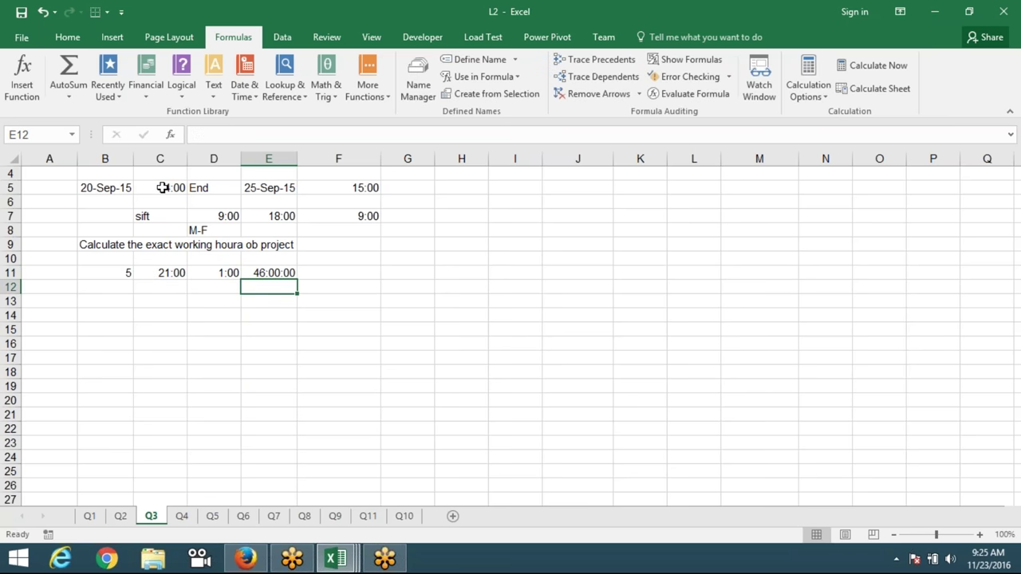
click(278, 273)
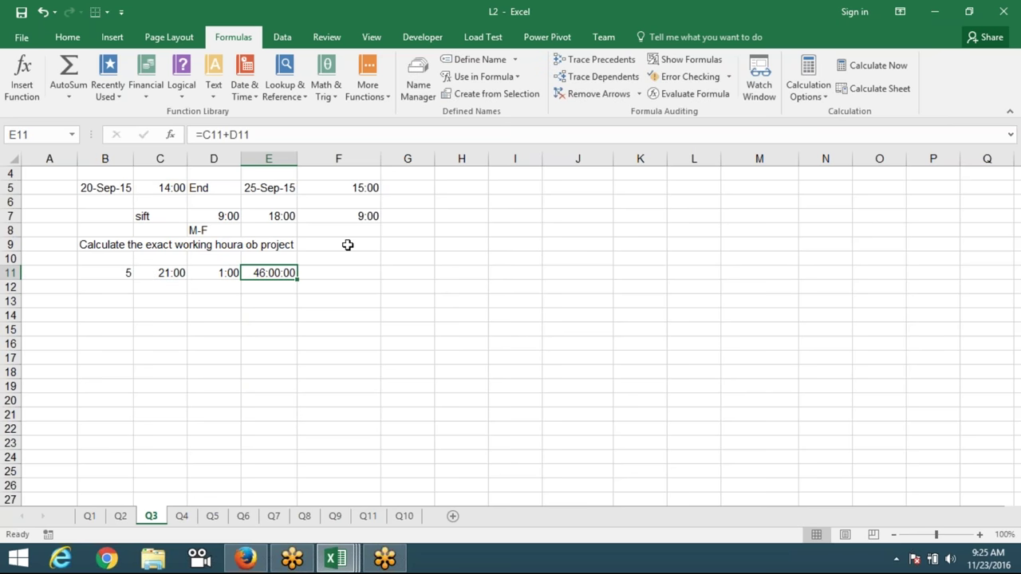
Give E11 the elapsed-hours Time format 37:30:55 so it shows 46:00:00
click(171, 273)
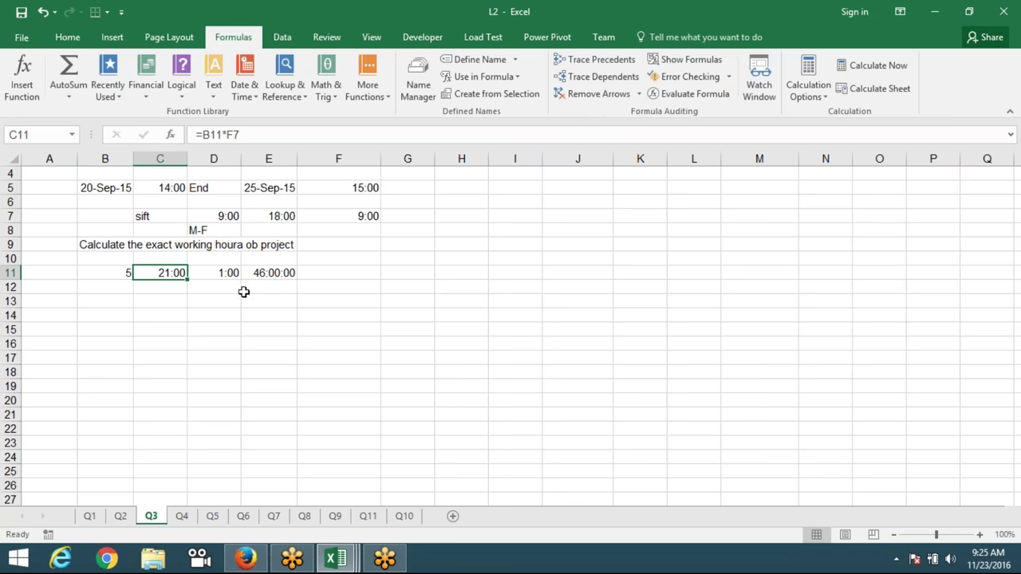
click(68, 36)
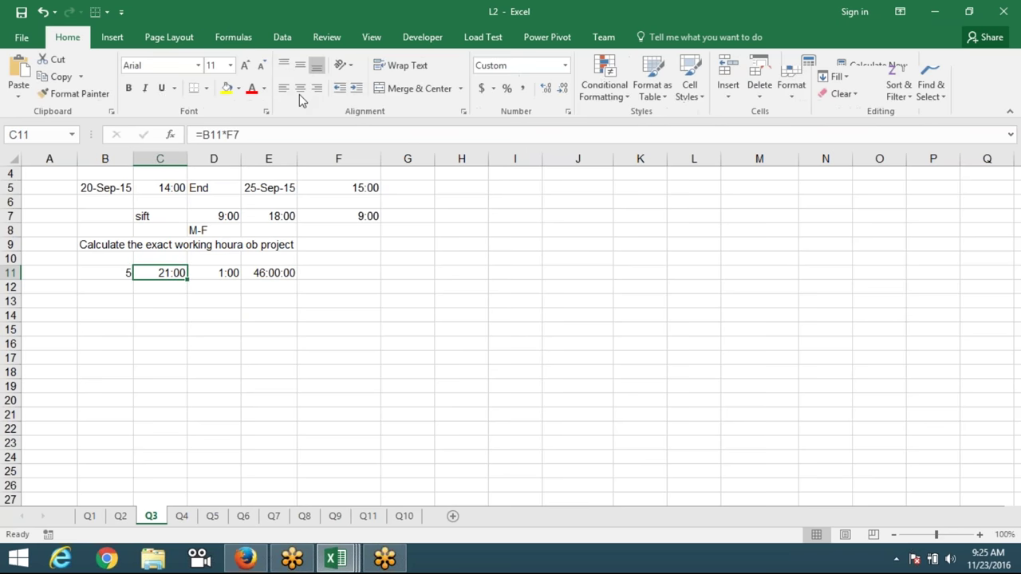
click(319, 271)
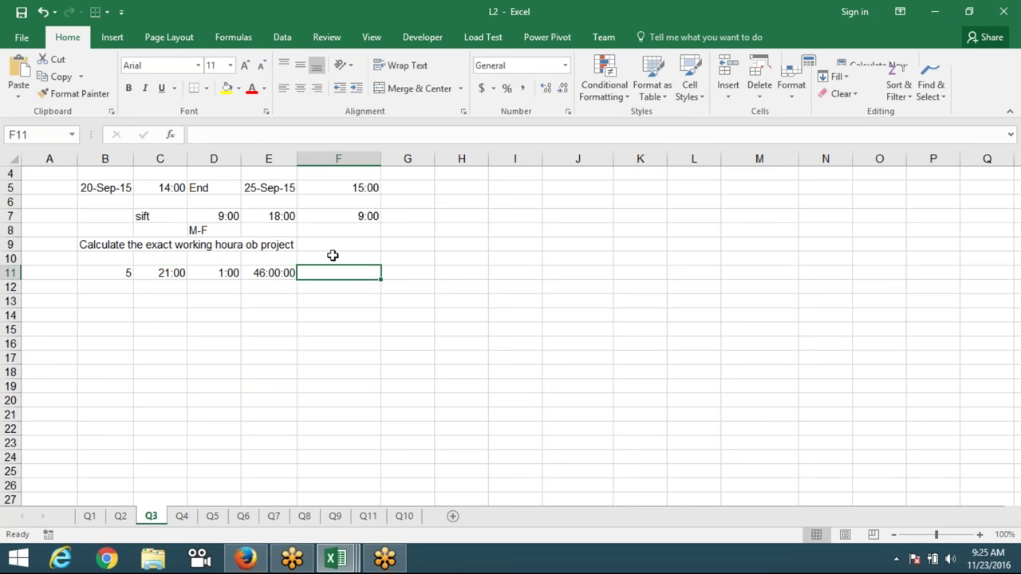
click(281, 275)
click(565, 65)
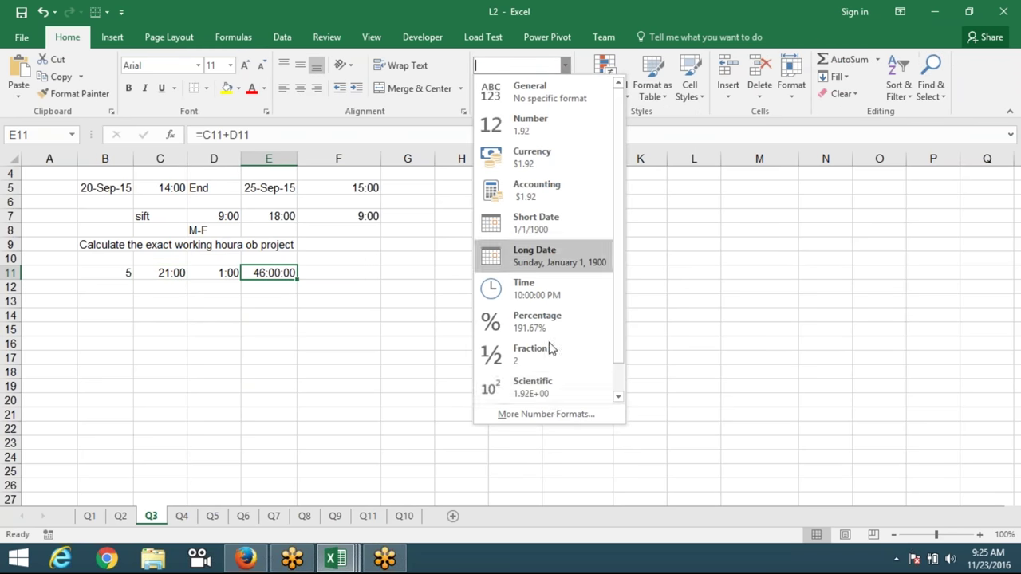
click(541, 414)
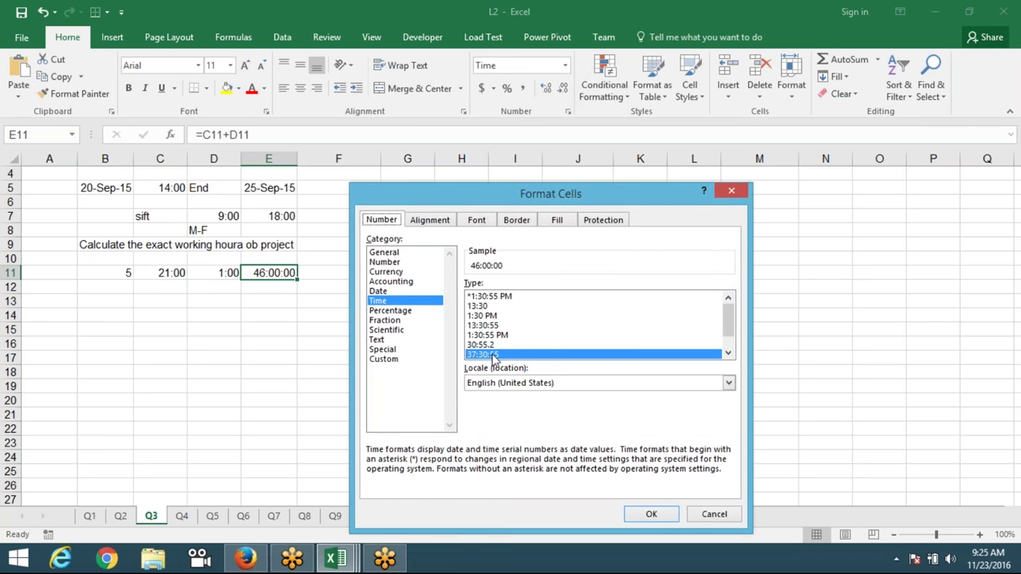
click(642, 513)
Select the result cells B11:E11 and move to the Q4 digit-sum sheet
click(345, 412)
drag(131, 275, 279, 279)
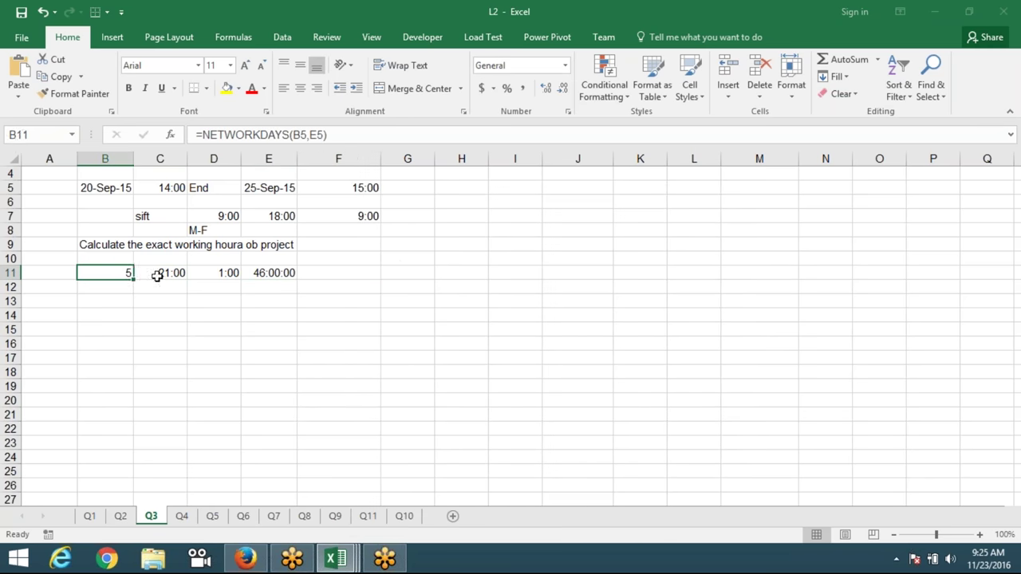
drag(283, 273, 286, 285)
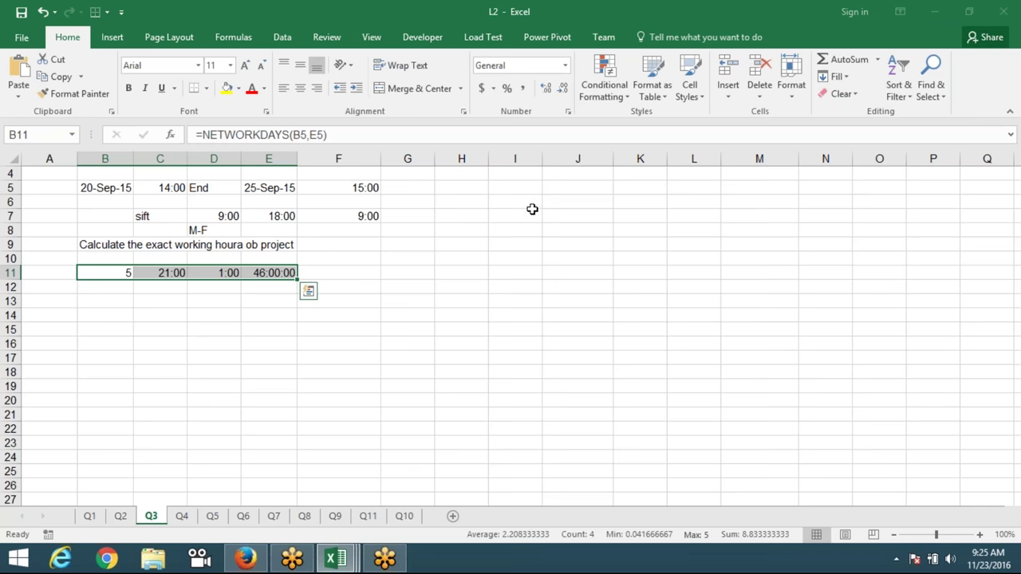
click(183, 518)
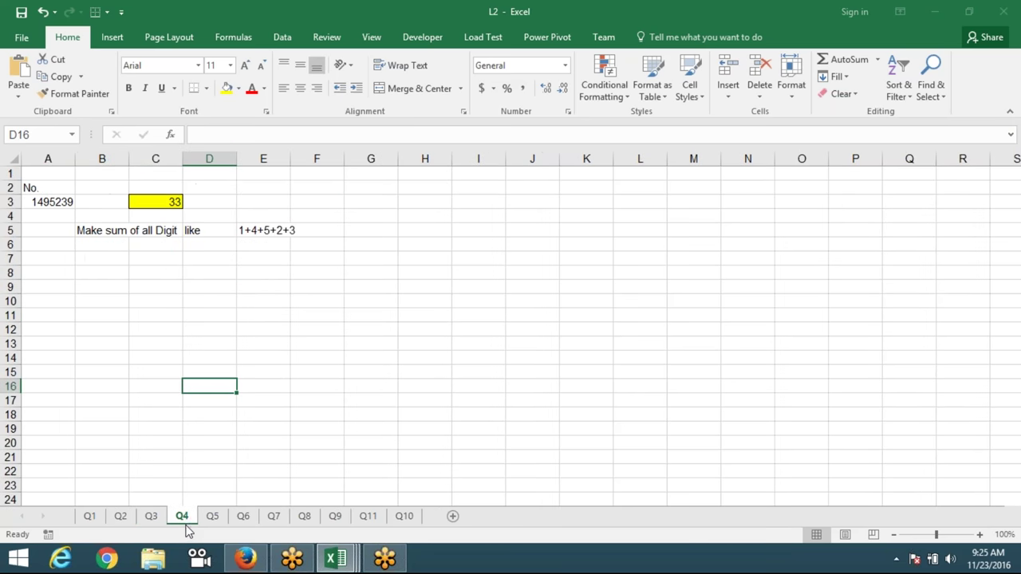
Inspect A3's number and C3's digit-sum array formula, then clear C3
click(84, 331)
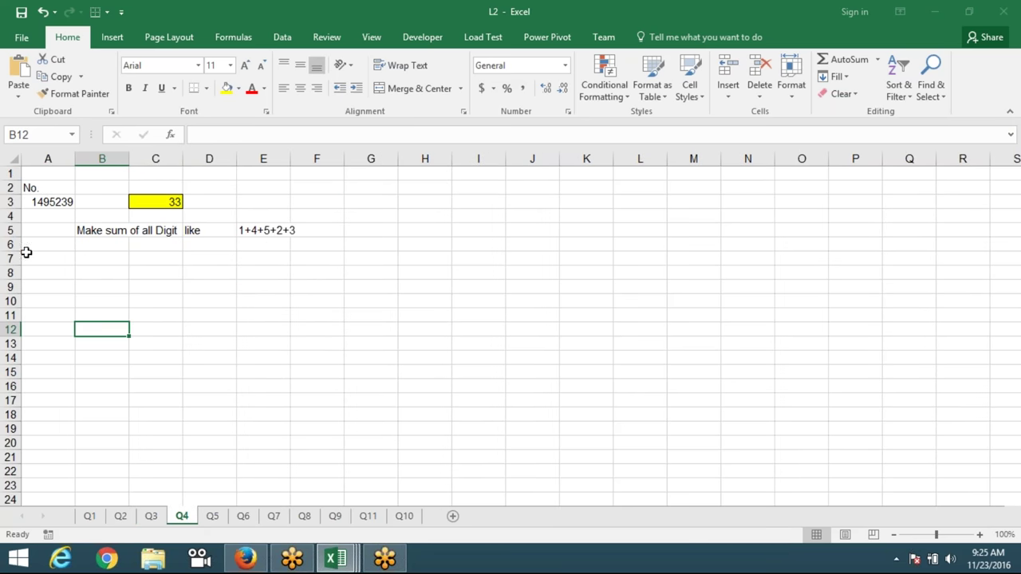
click(30, 203)
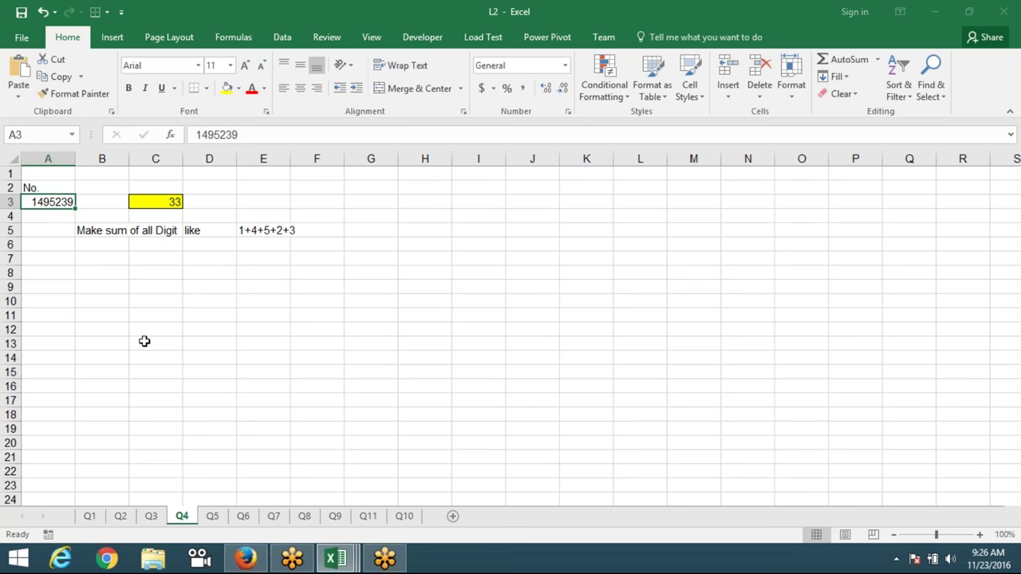
click(141, 341)
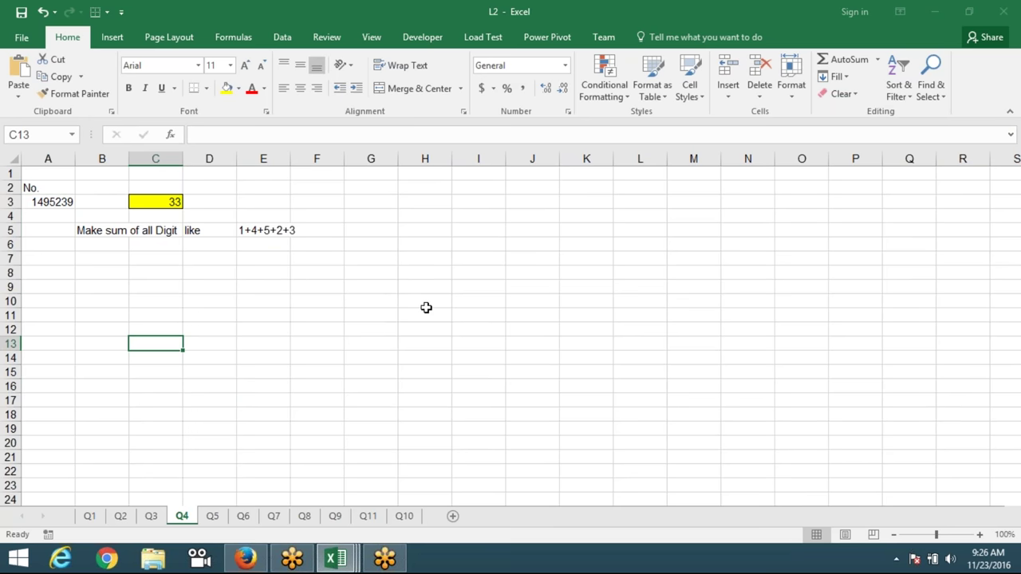
click(166, 204)
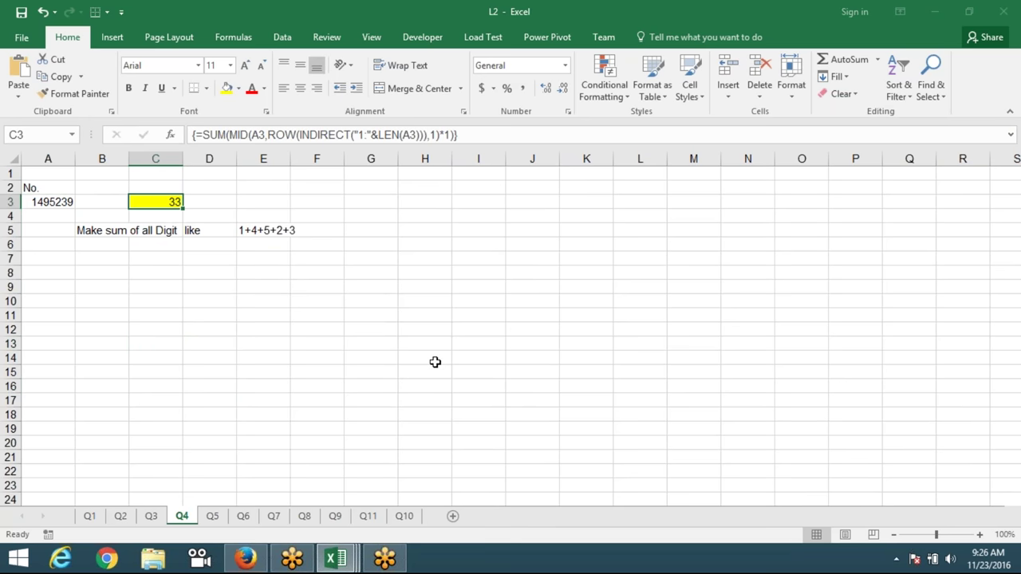
key(Delete)
Begin C3's formula as =SUM(MID(A3,ROW(INDIRECT( using function autocomplete
text(=)
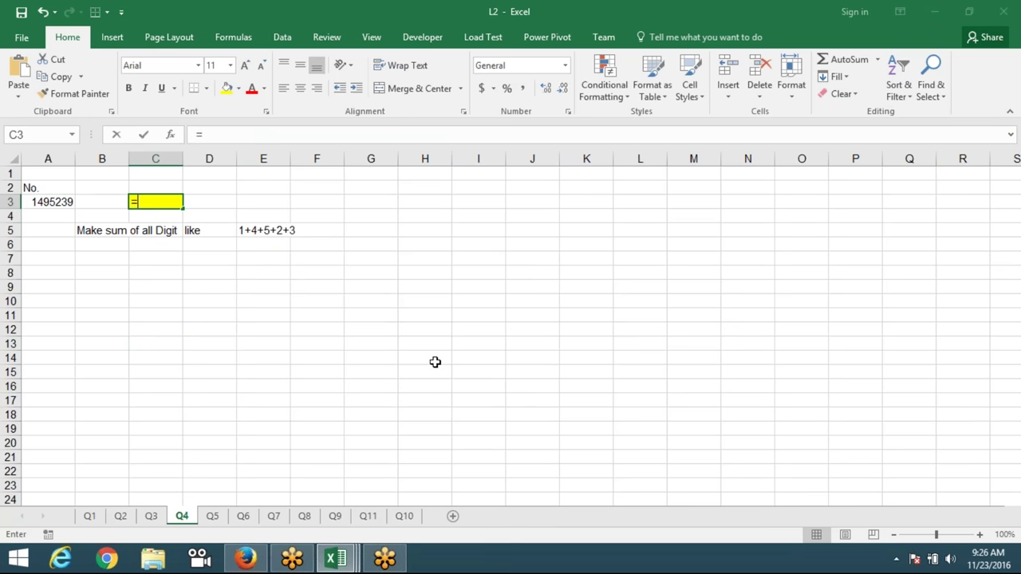
text(su)
key(Tab)
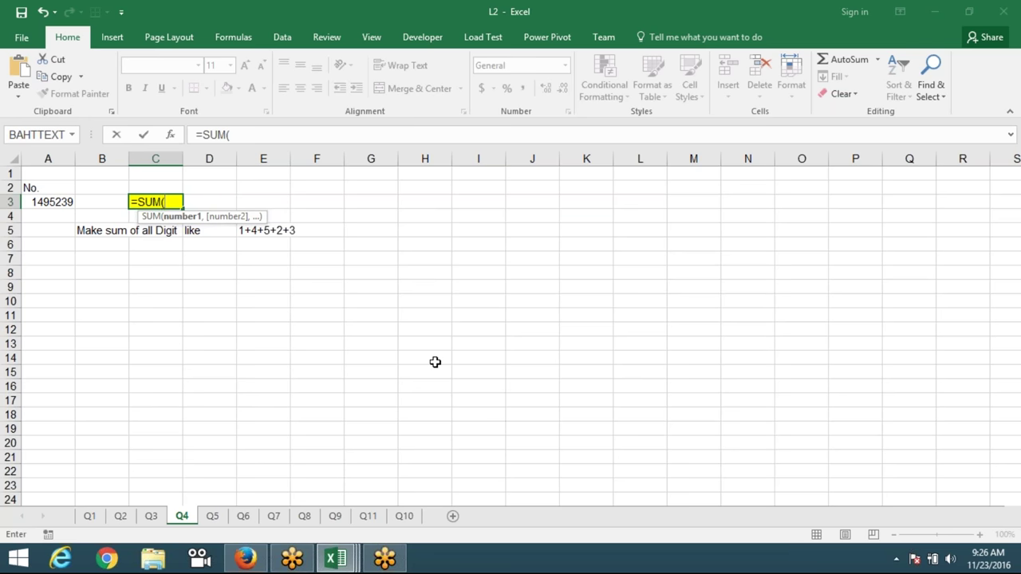
text(mi)
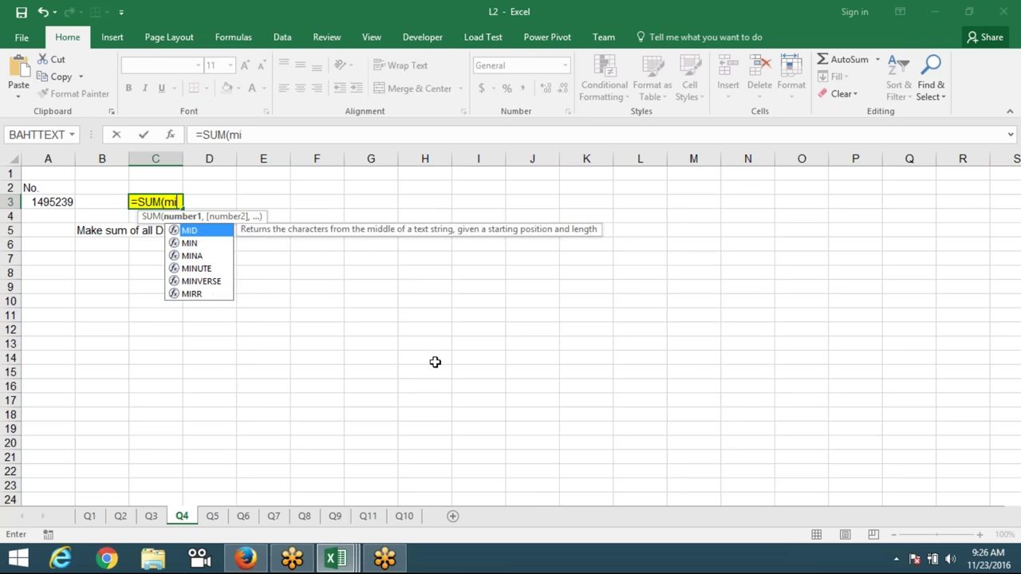
text(d)
key(Tab)
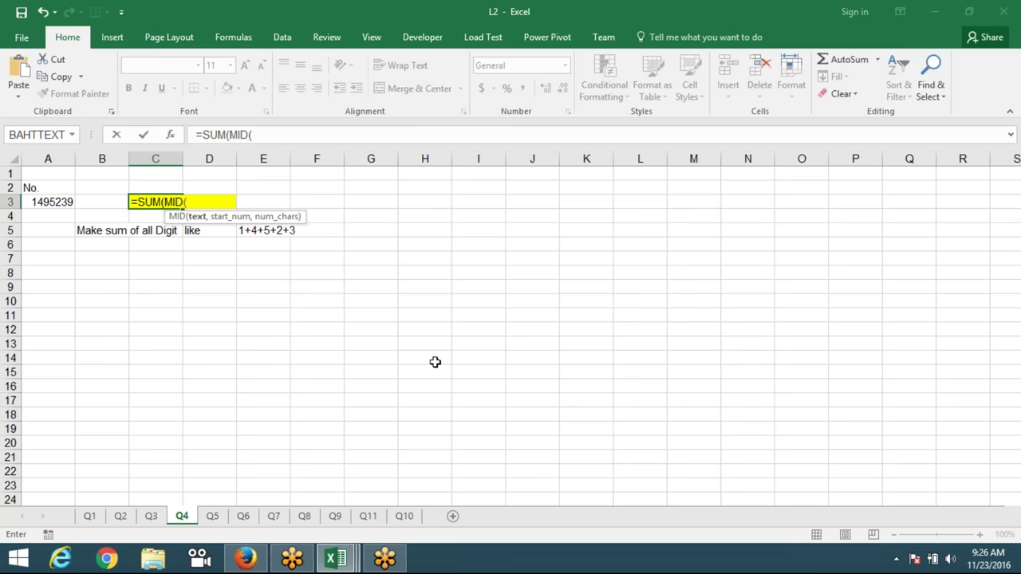
click(53, 202)
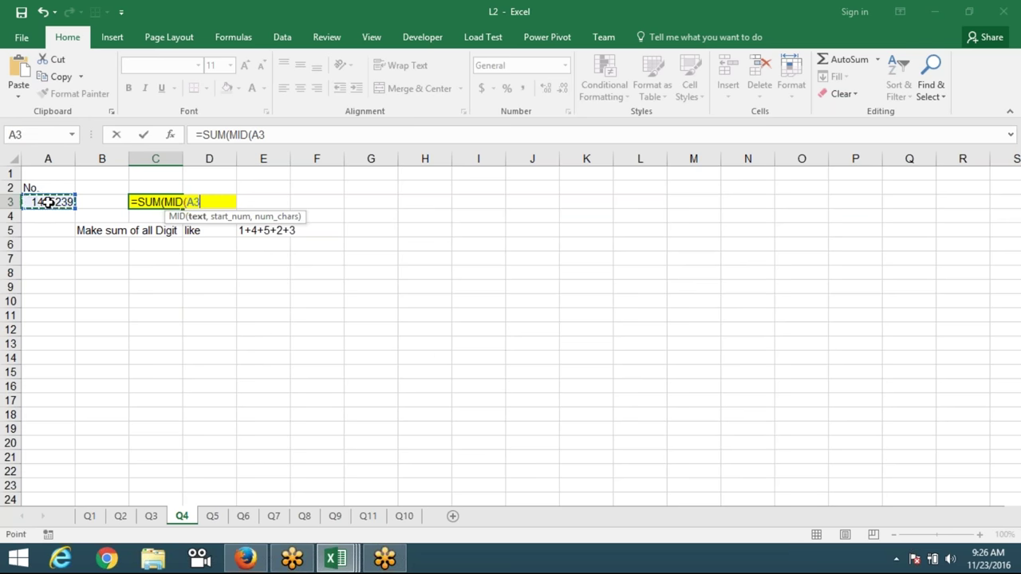
text(,)
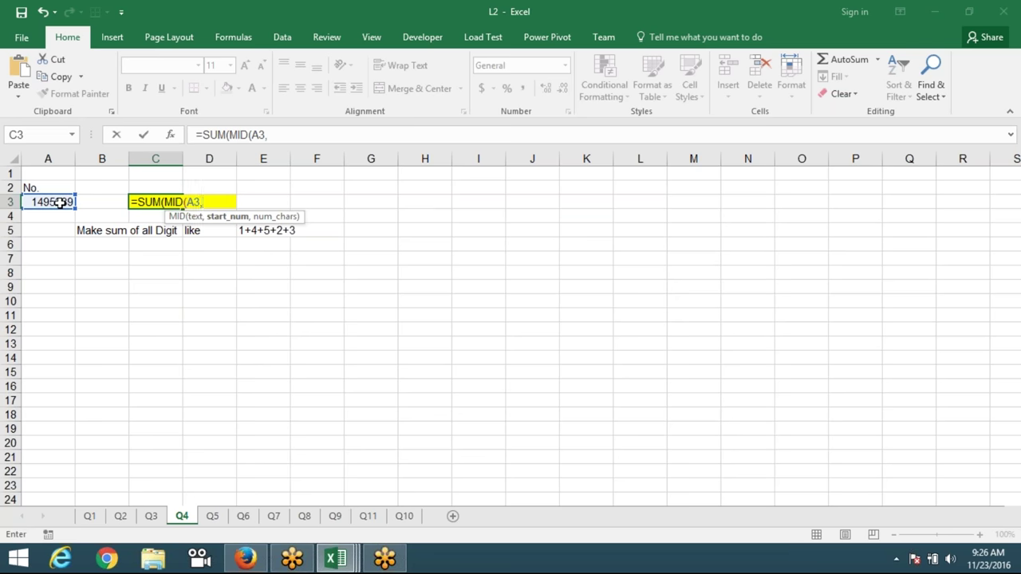
text({1,2,3)
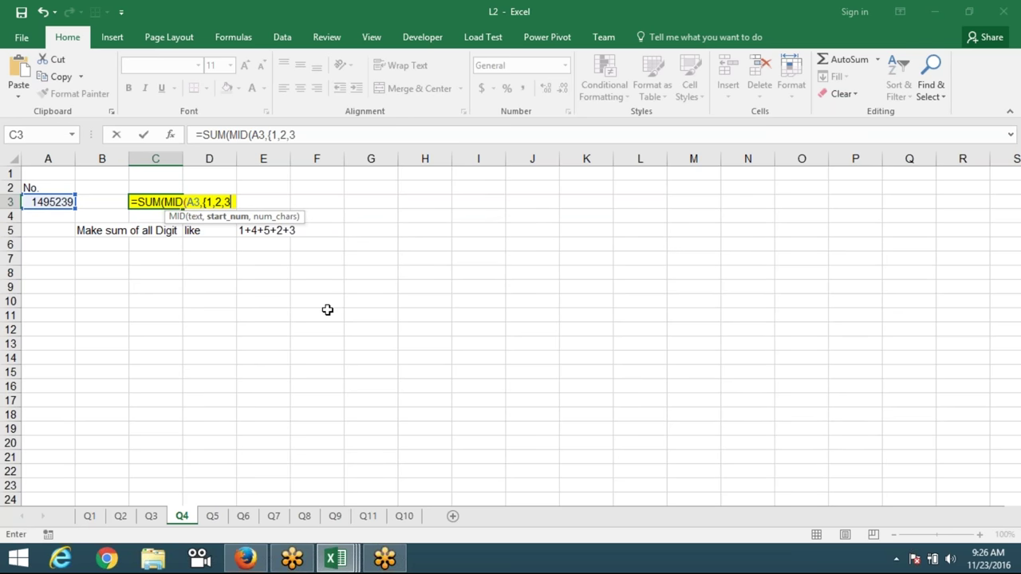
key(BackSpace)
key(BackSpace)
key(BackSpace)
key(BackSpace)
key(BackSpace)
key(BackSpace)
text(row)
key(Tab)
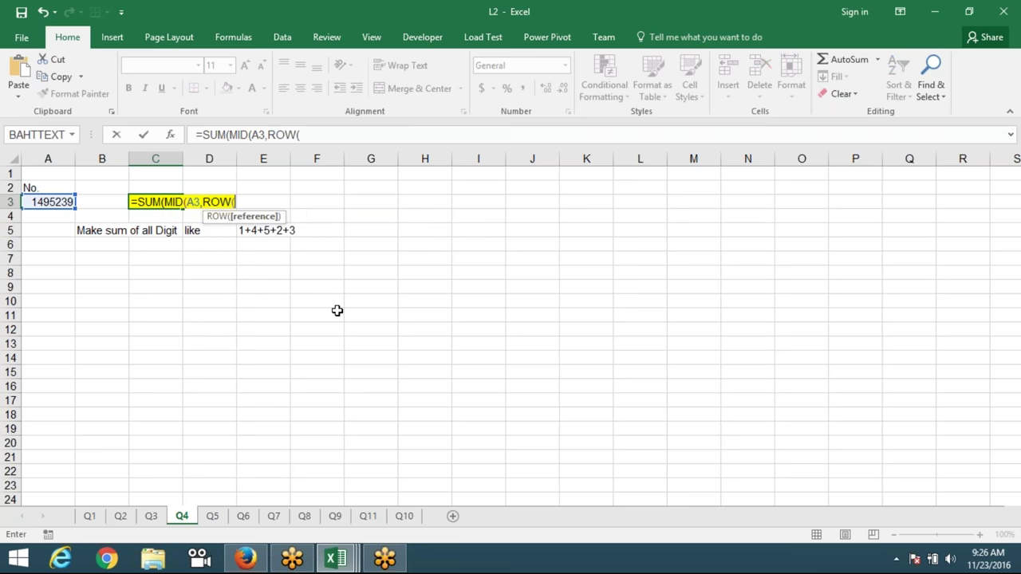
text("1:)
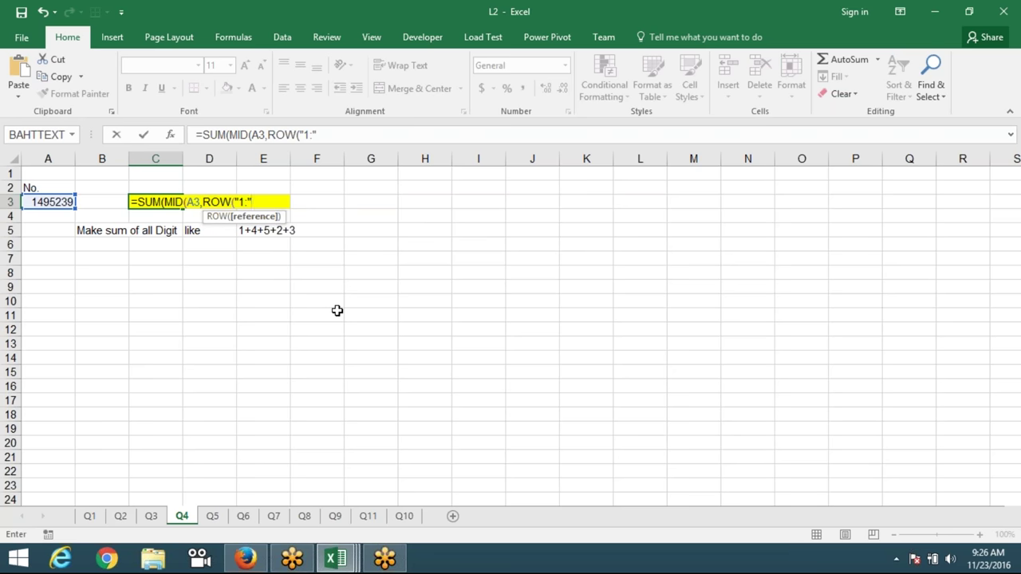
text(ind)
key(Down)
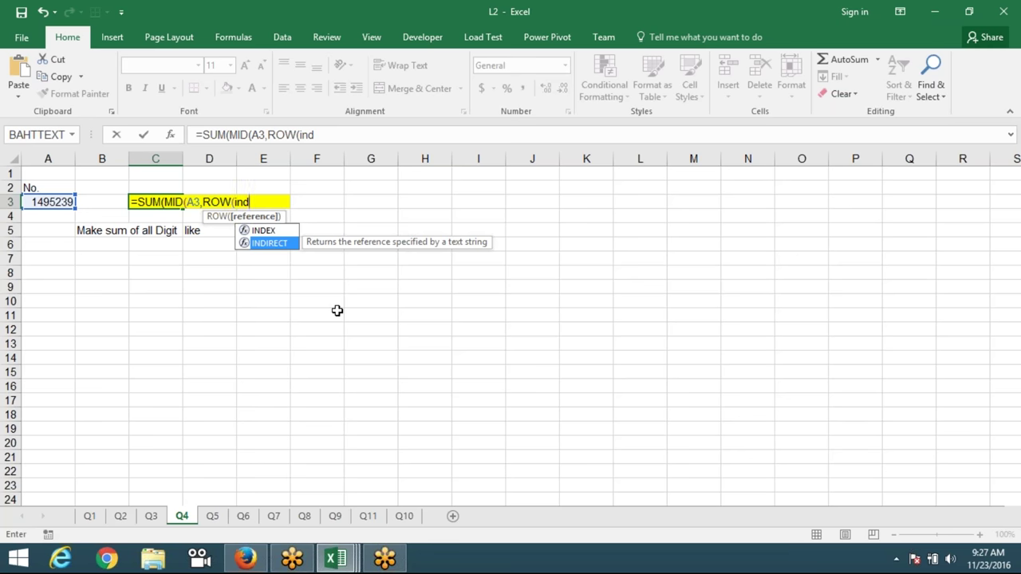
key(Tab)
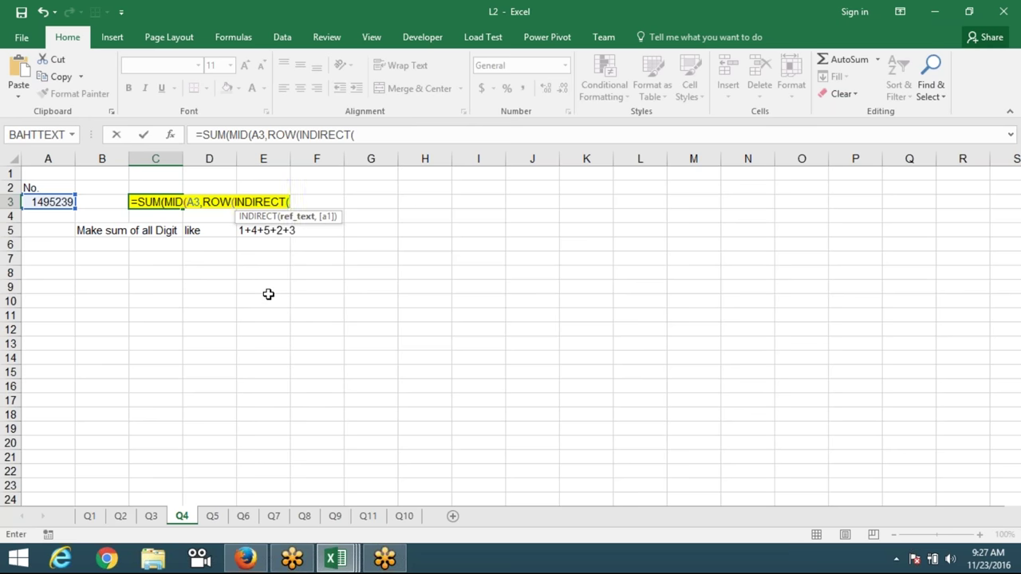
Finish it with "1:"&LEN(A3)),1)*1) and enter it, accepting the suggested correction
text("1:"&len)
key(Tab)
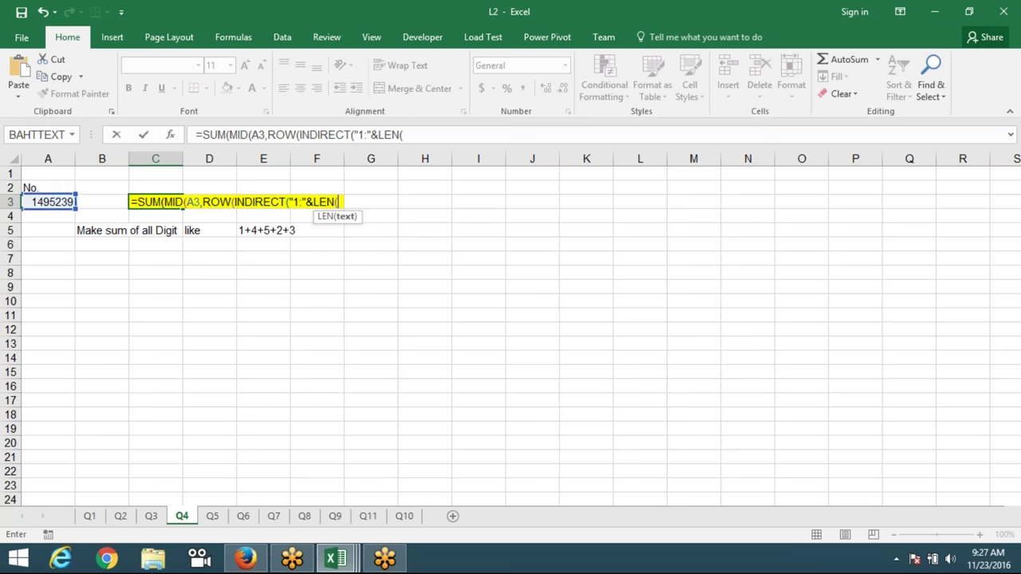
click(58, 203)
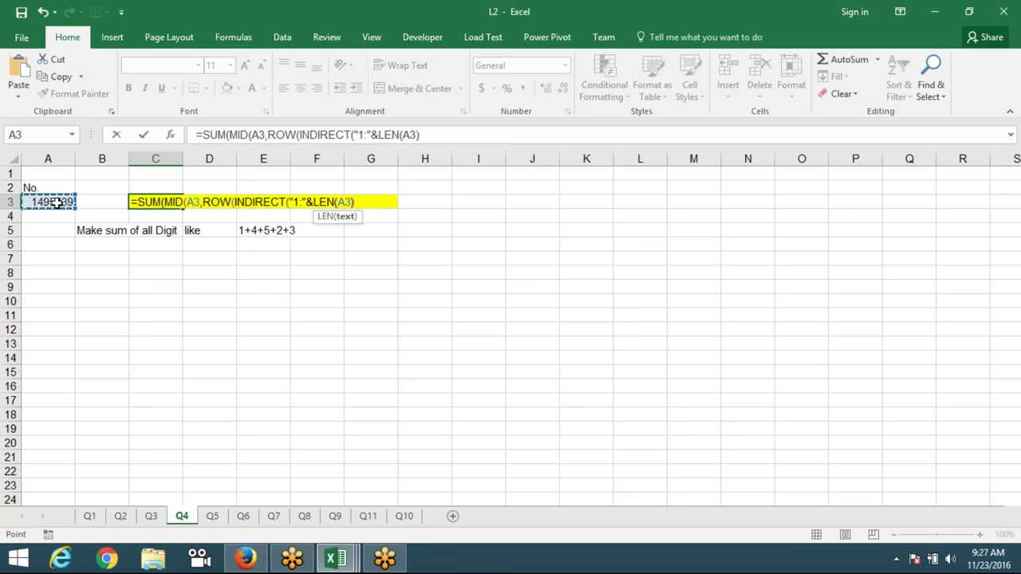
text())
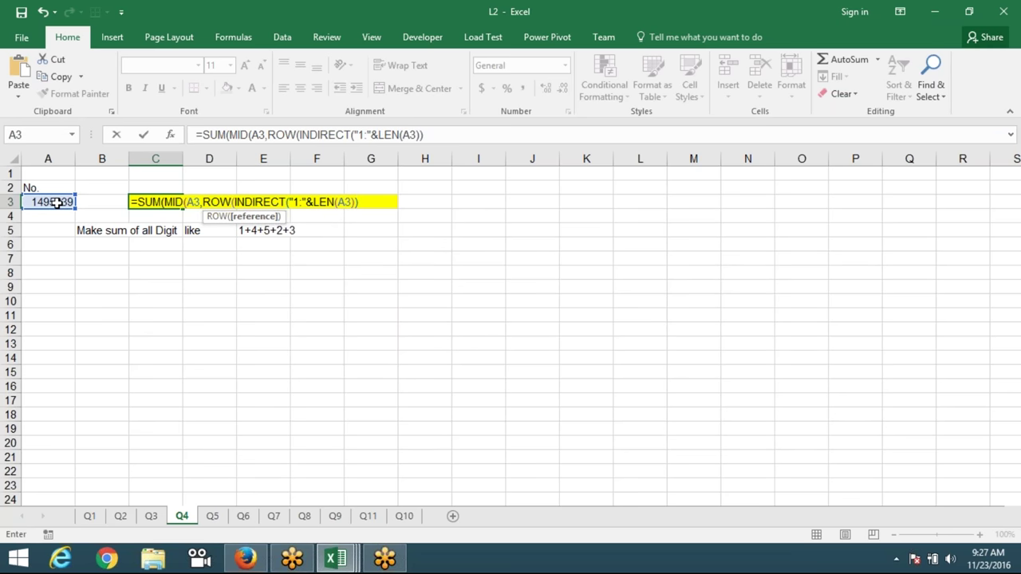
text(,)
key(BackSpace)
text())
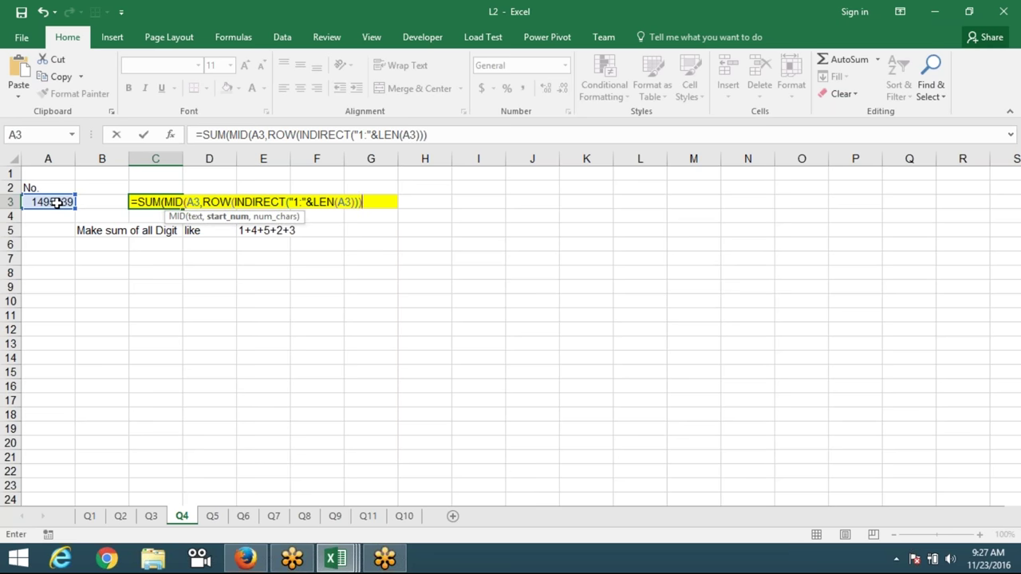
text(,1)
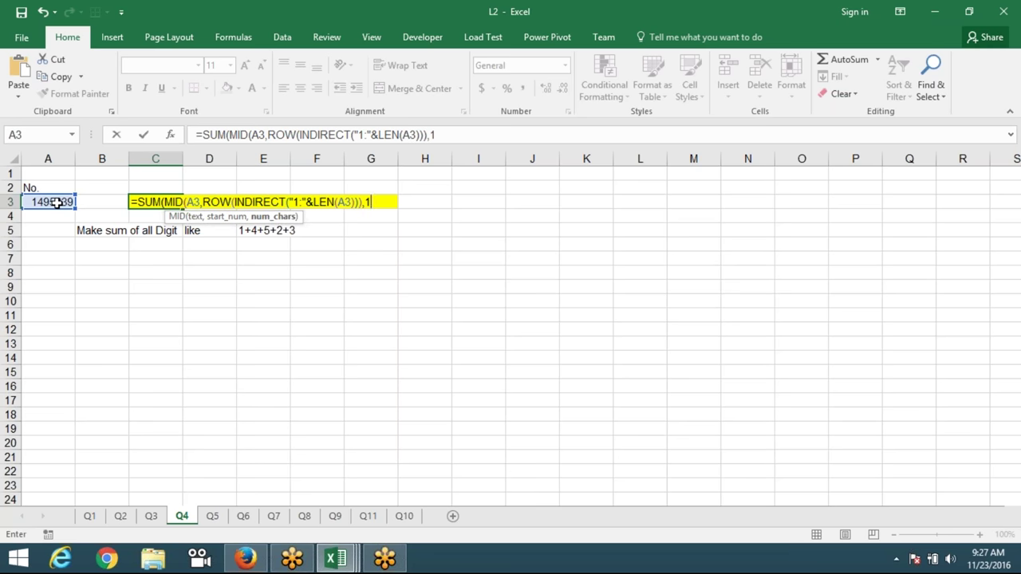
text())
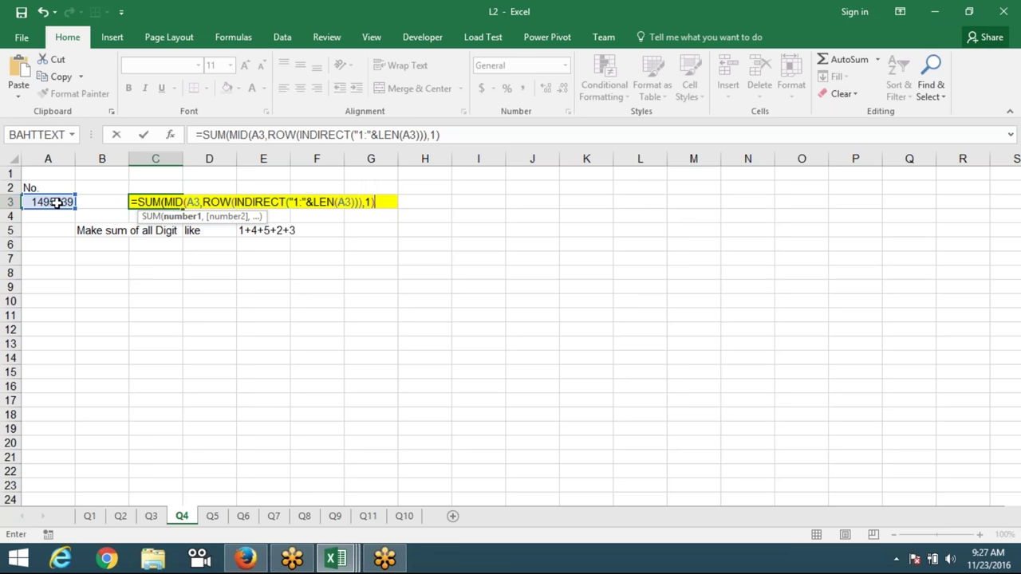
text(*1)
key(Return)
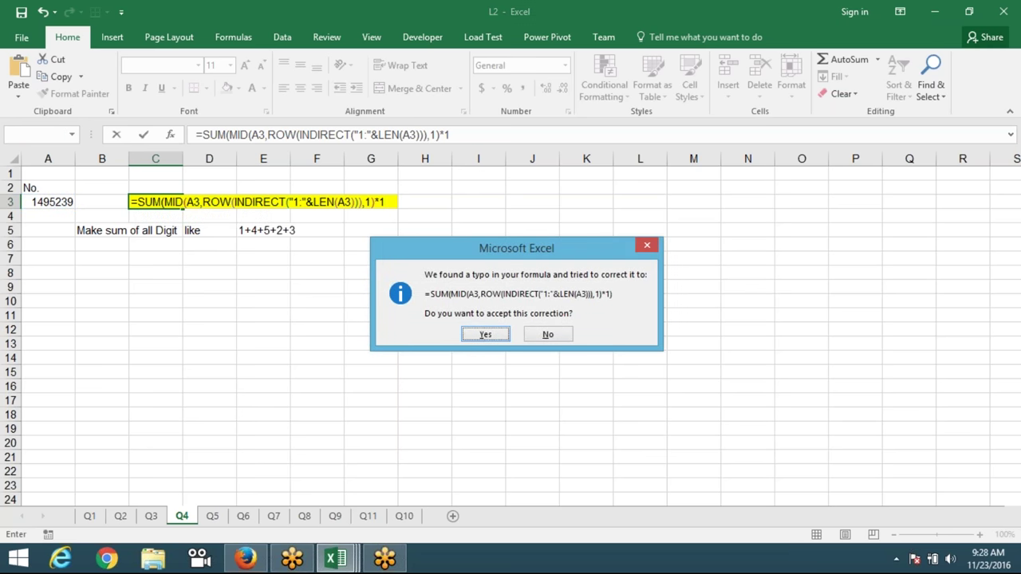
key(Return)
Change A3 to 14 so the C3 digit sum recalculates to 5
click(102, 202)
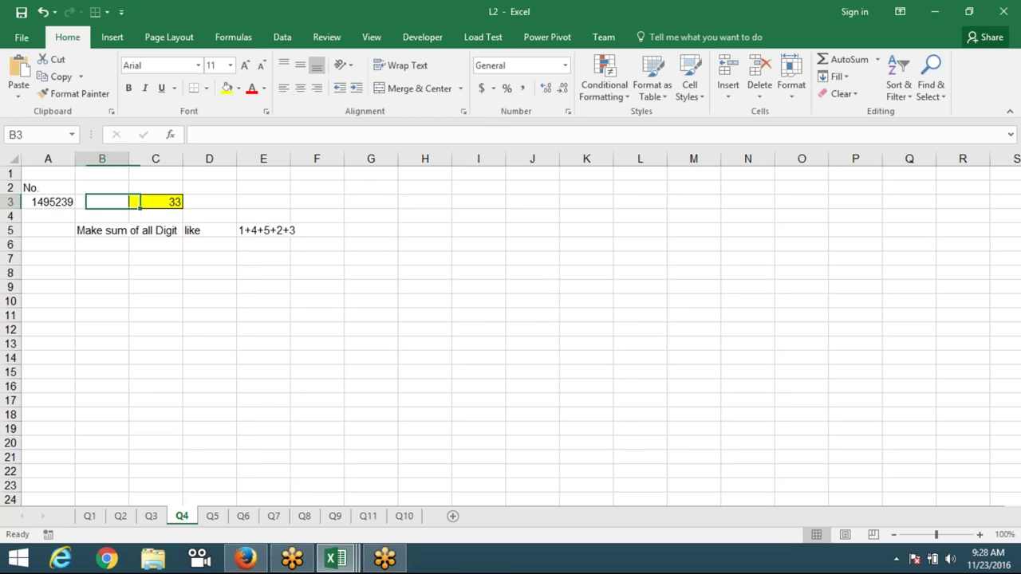
text(1)
key(Escape)
click(62, 201)
text(14)
key(Return)
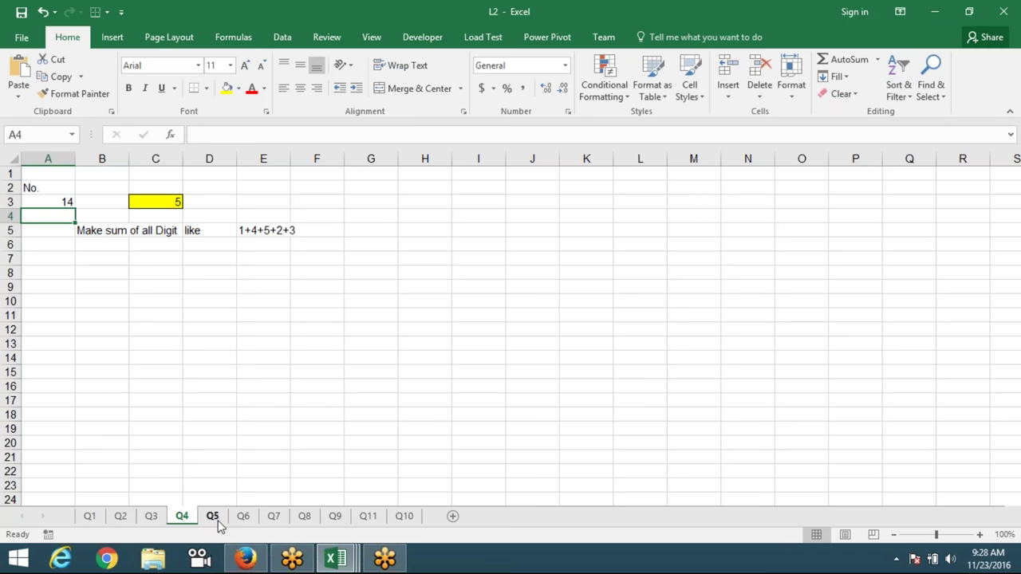
click(220, 520)
On sheet Q6, clear the earlier test rows below the sample IDs
click(243, 524)
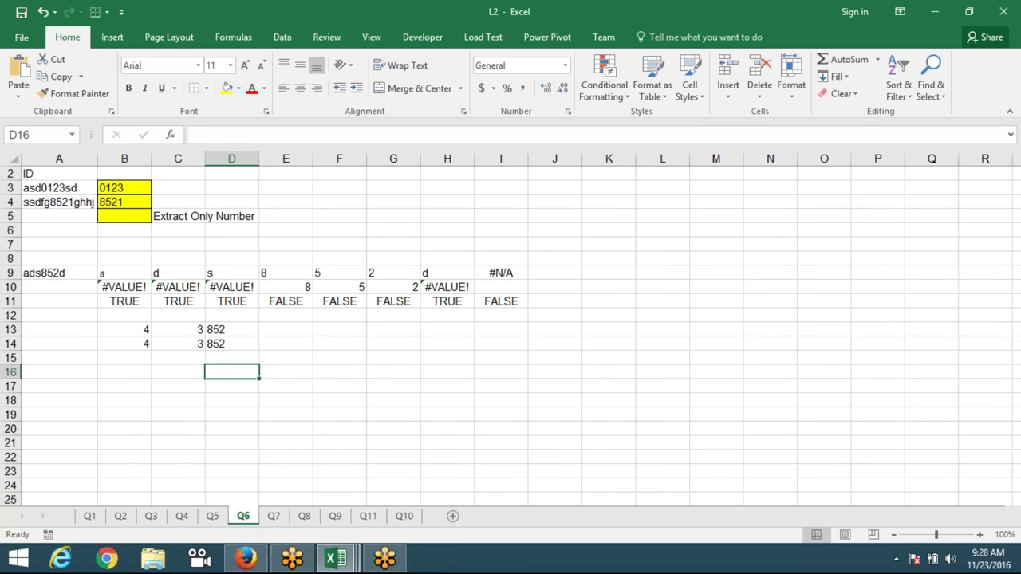
click(186, 430)
mouse_move(46, 260)
mouse_down()
mouse_move(230, 343)
mouse_move(548, 360)
mouse_up()
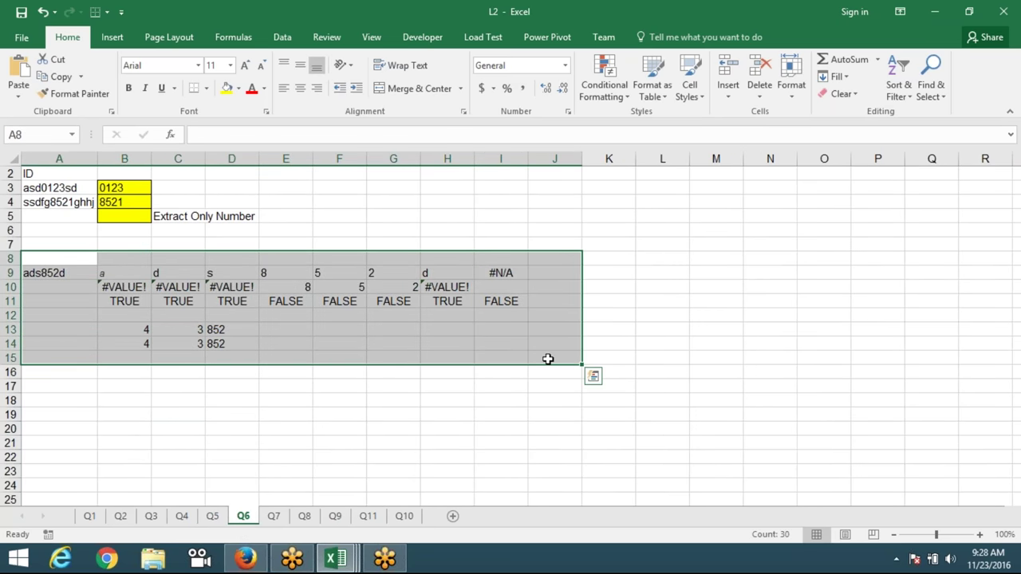
key(Delete)
click(128, 271)
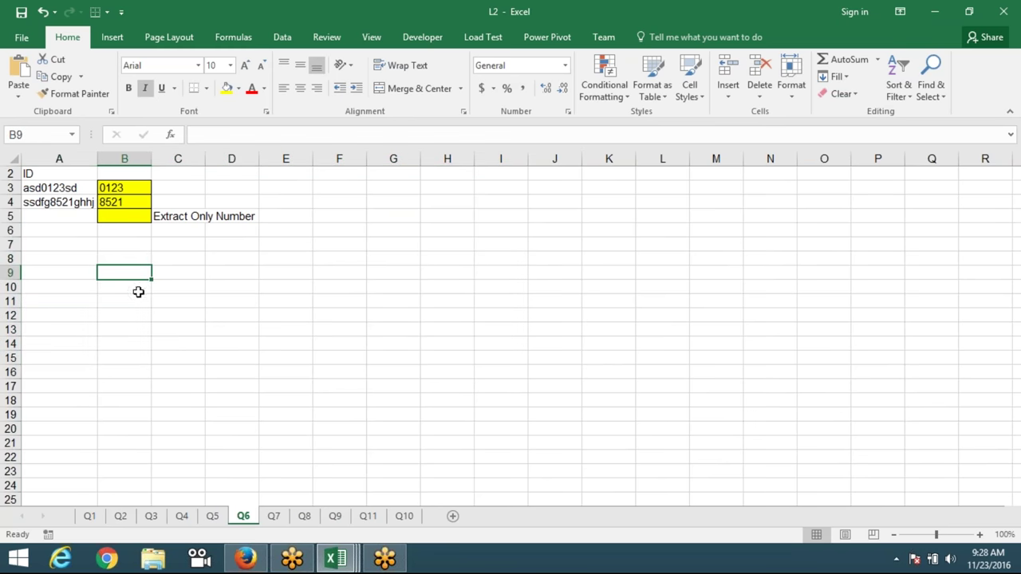
Check the existing sample IDs and type the new sample ID as523df into A11
click(39, 191)
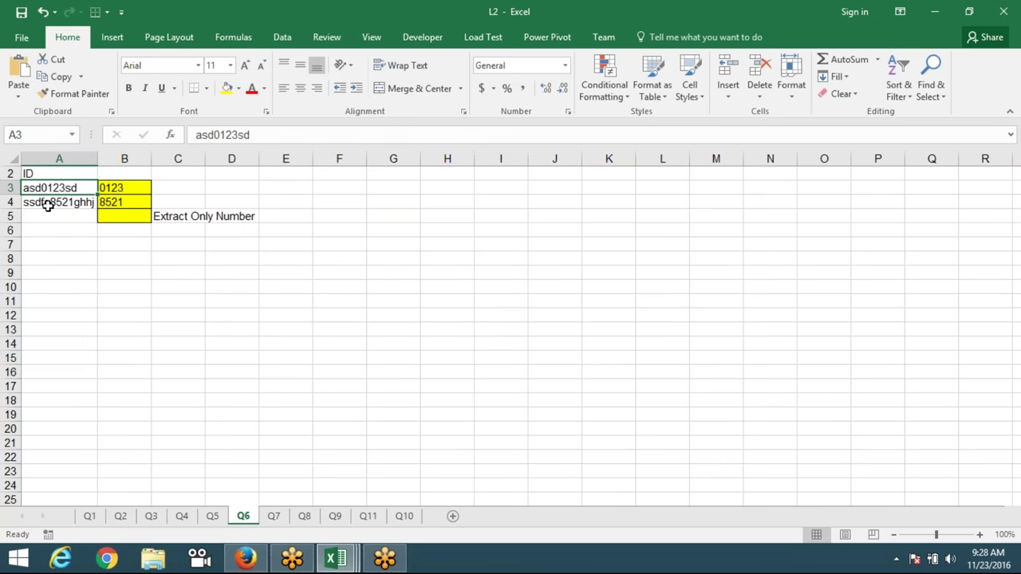
click(50, 211)
key(Up)
key(ctrl+c)
key(Escape)
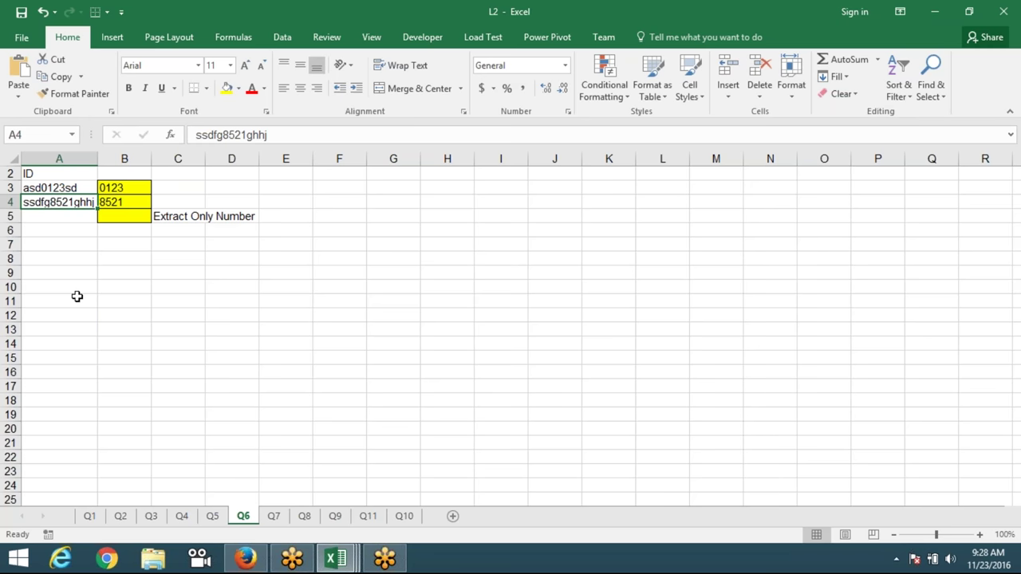
click(72, 298)
text(as523df)
key(Return)
Put the expected number 523 in B11, then clear it again
click(137, 303)
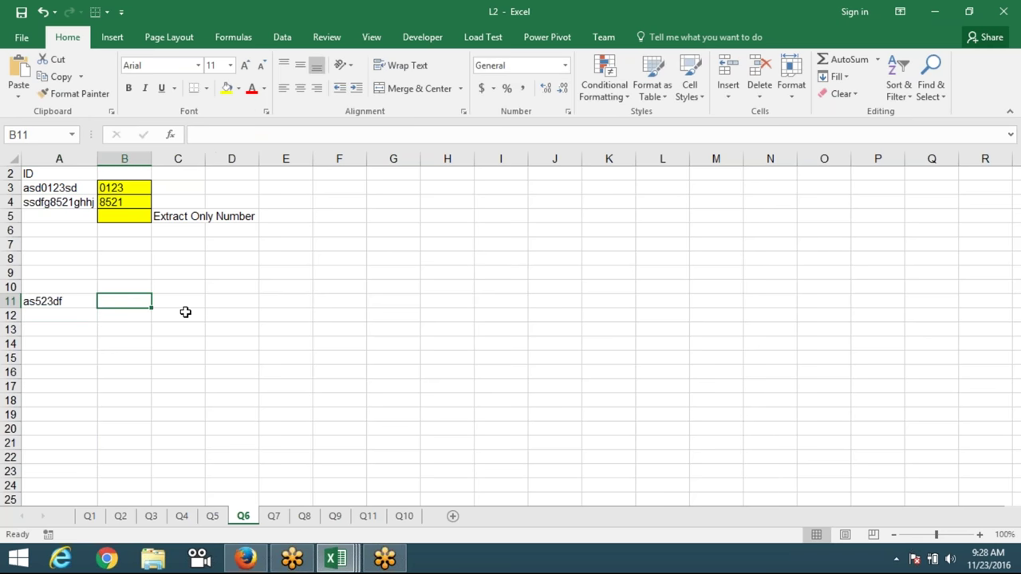
text(523)
key(Return)
key(Up)
key(Delete)
Array-enter =MID(A11,{1,2,3,4,5,6,7},1) across B11:H11 to split as523df into characters
text(=mid()
key(BackSpace)
key(BackSpace)
key(BackSpace)
key(BackSpace)
key(BackSpace)
text(=mid()
key(Left)
text(,{)
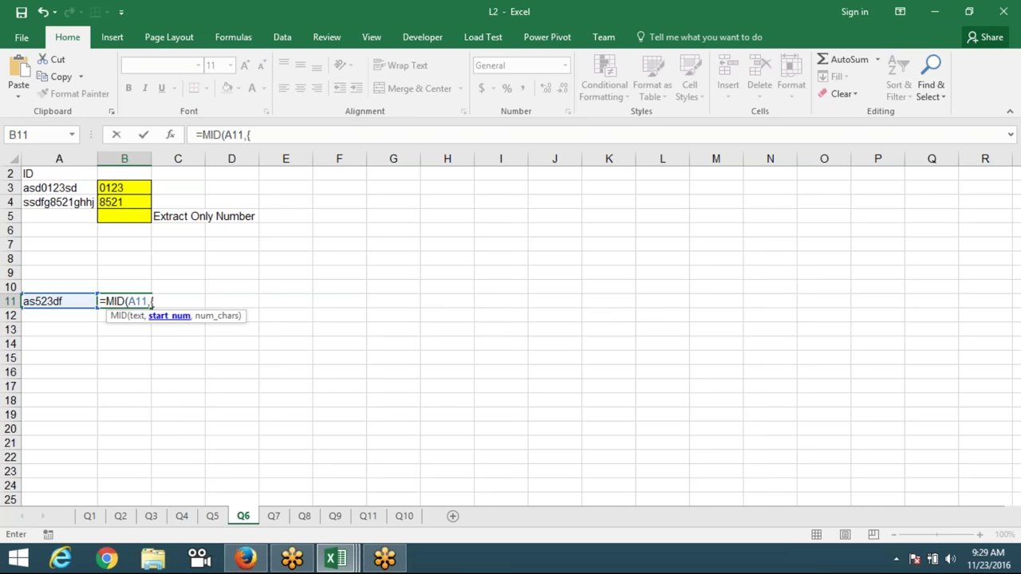
text(1,2,3,4,5,6,)
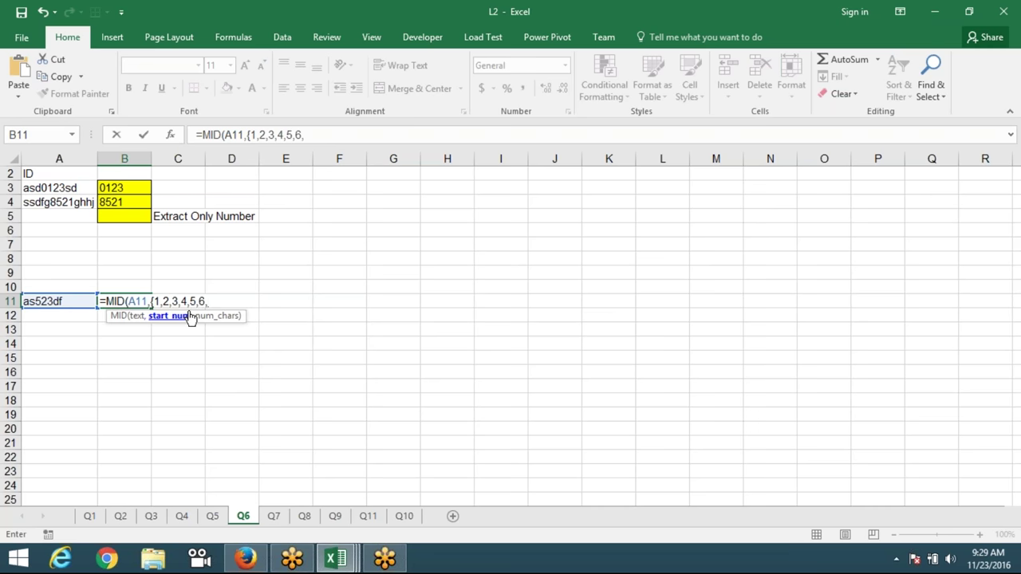
text(7)
text(},1)
key(Return)
drag(124, 301, 447, 302)
key(F2)
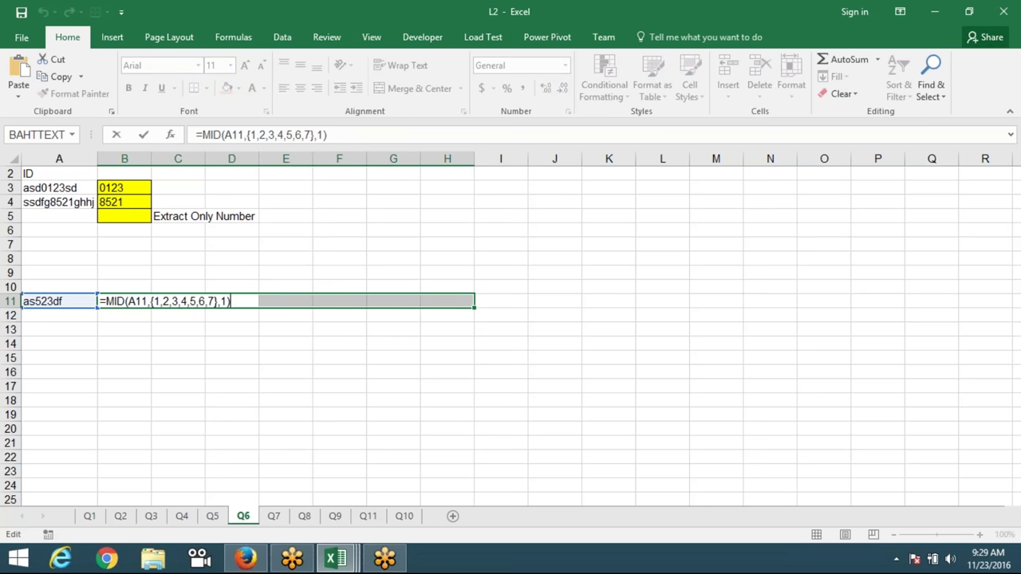
key(ctrl+shift+Return)
click(123, 315)
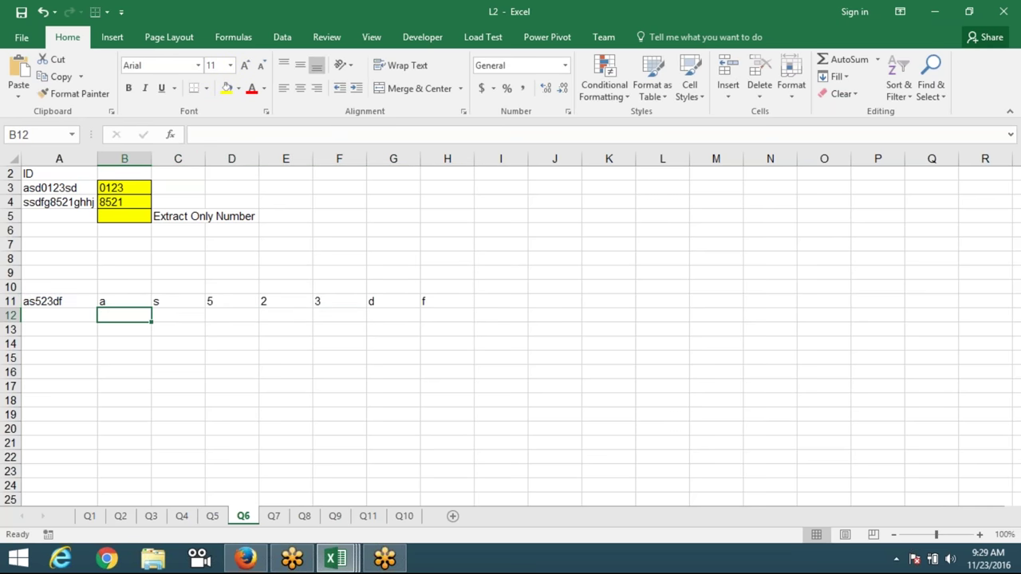
Enter =B11*1 in B12 and fill it across to H12, giving 5, 2, 3 or #VALUE!
text(=)
click(120, 301)
text(*1)
key(ctrl+Return)
key(shift+Right)
key(shift+Right)
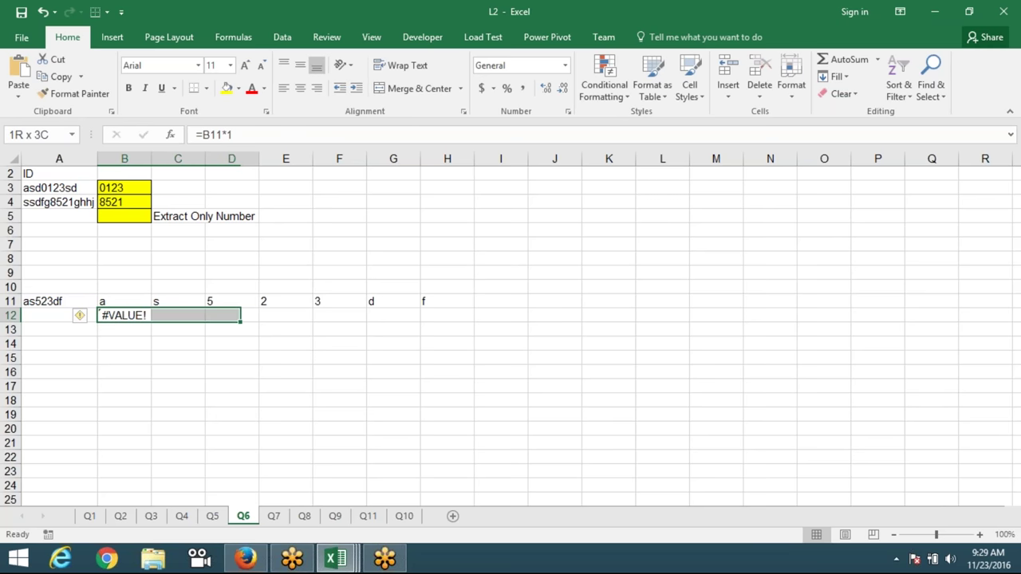
key(shift+Right)
key(shift+Right)
key(shift+Right)
key(shift+Right)
key(ctrl+r)
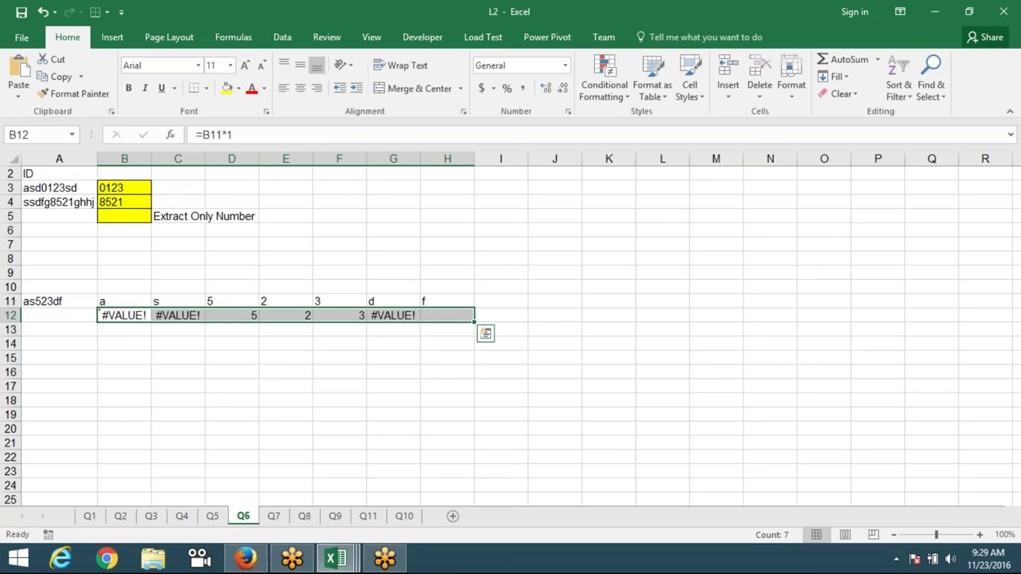
key(Right)
key(Right)
key(shift+Right)
key(shift+Right)
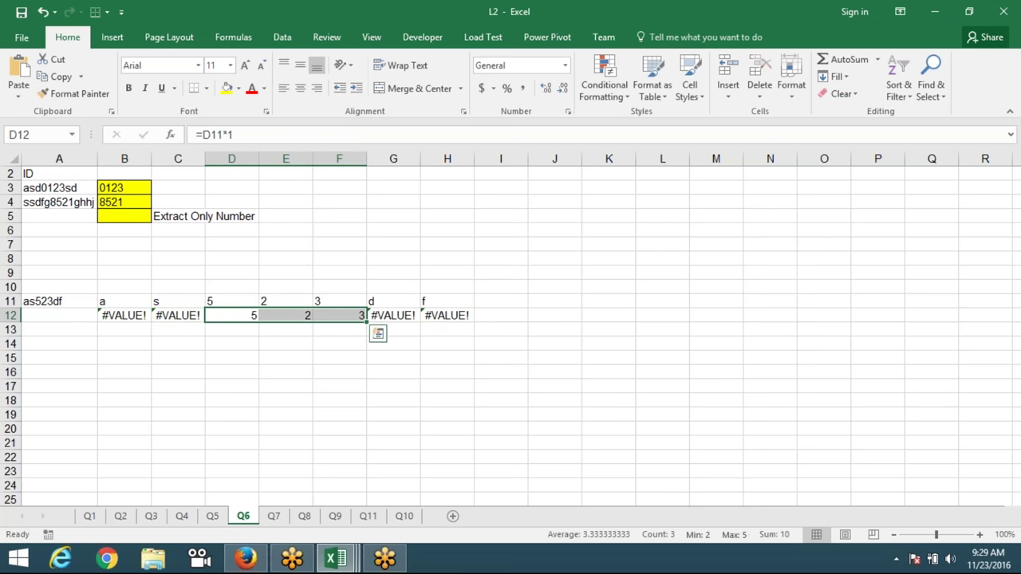
key(Right)
key(Right)
key(Right)
key(shift+Right)
key(shift+Right)
key(Left)
key(Left)
key(Left)
key(Left)
key(Left)
key(Left)
key(Right)
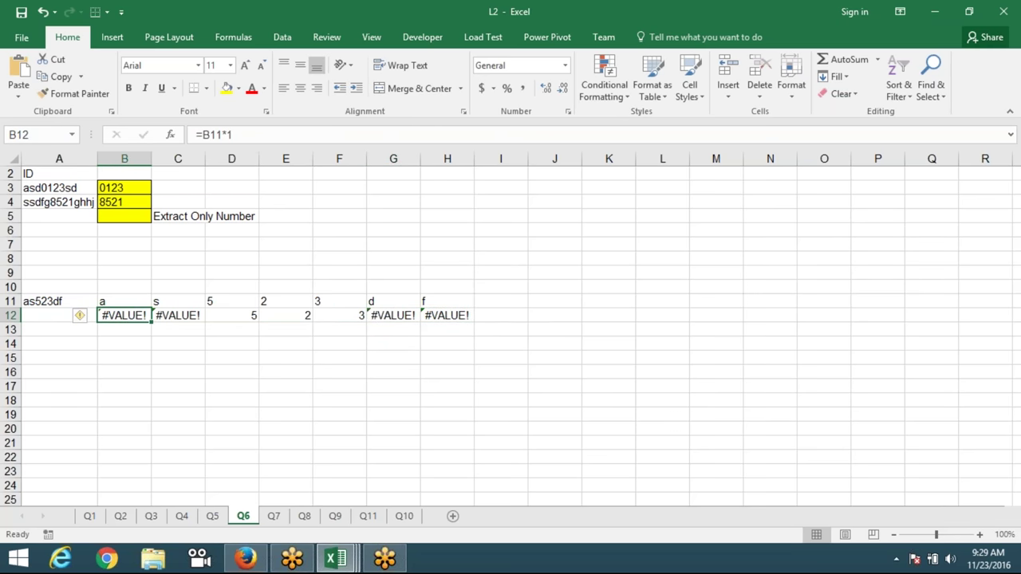
Enter =ISERROR(B12) in B13 and fill it across to H13, showing TRUE or FALSE
click(123, 330)
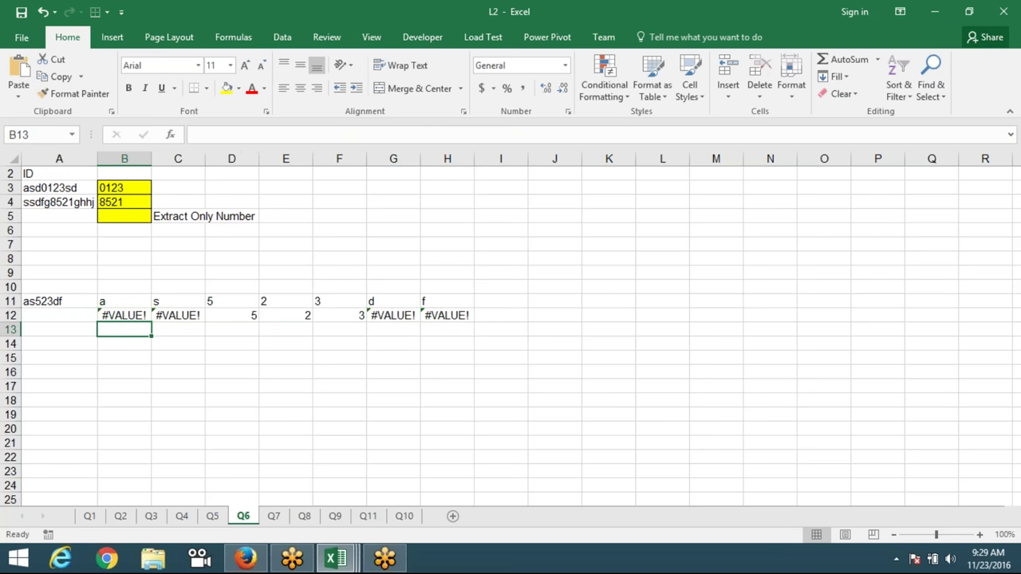
text(=is)
key(Down)
key(Down)
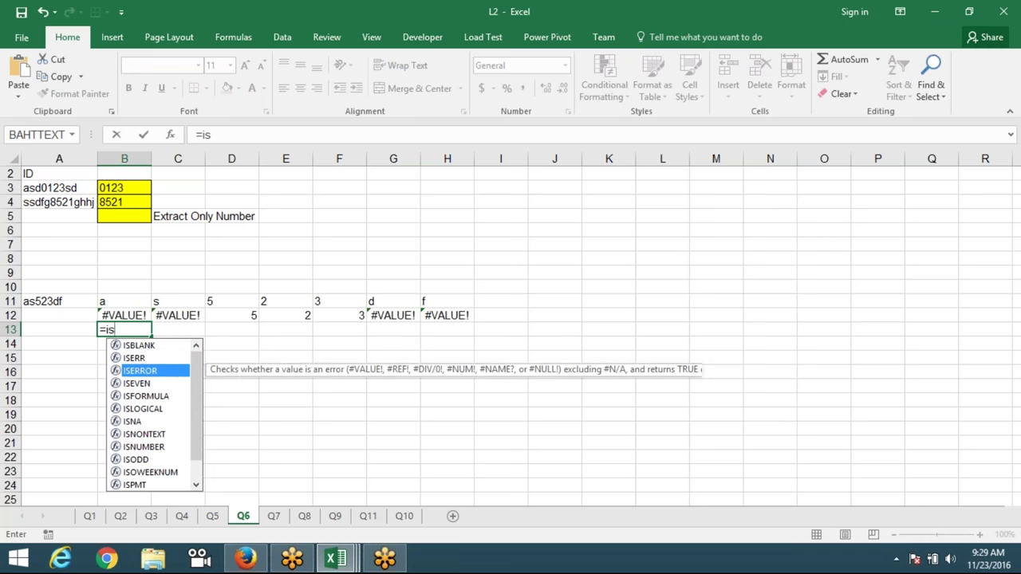
key(Tab)
click(124, 315)
key(Return)
click(123, 329)
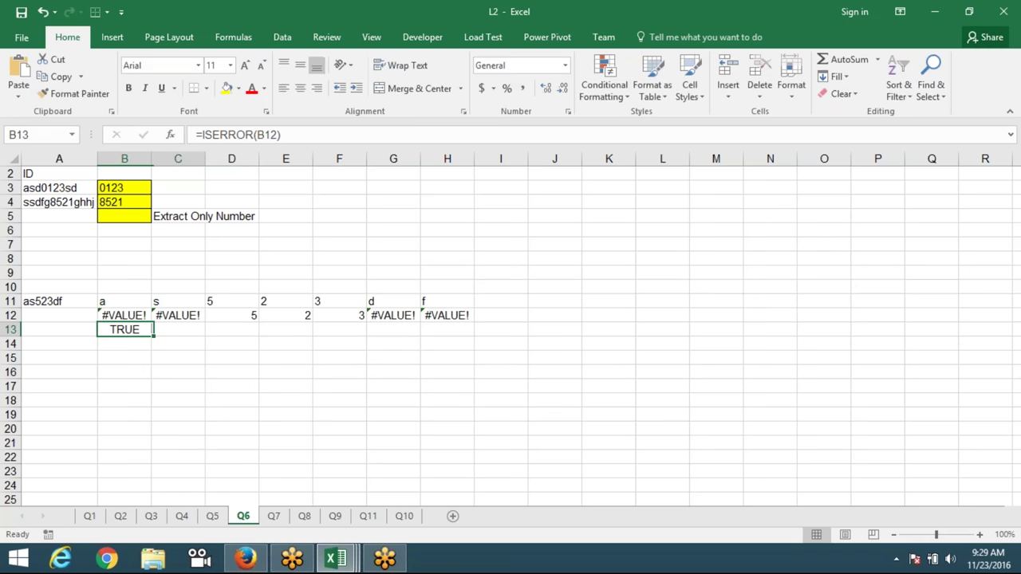
drag(124, 329, 459, 329)
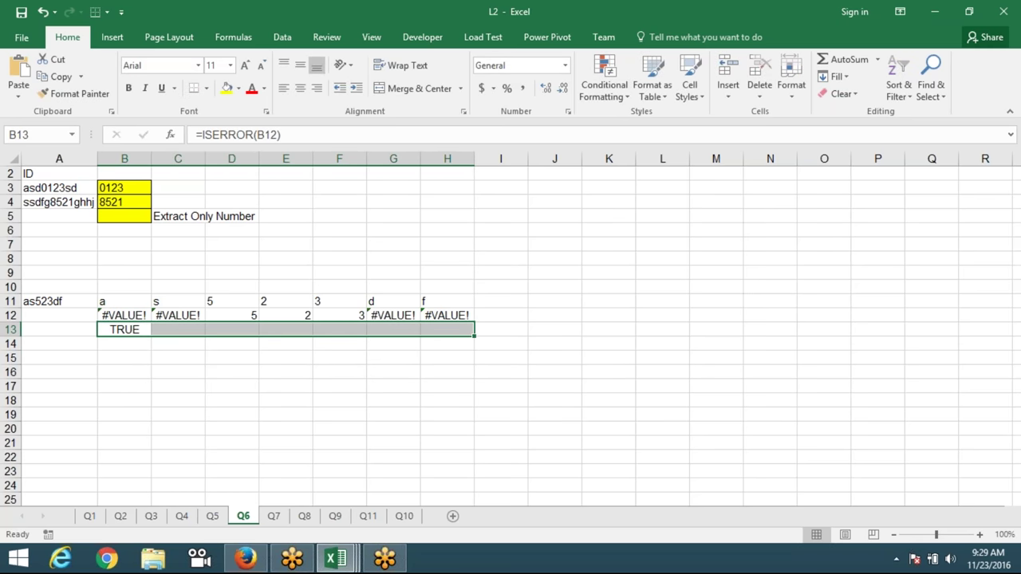
key(ctrl+r)
drag(231, 329, 339, 330)
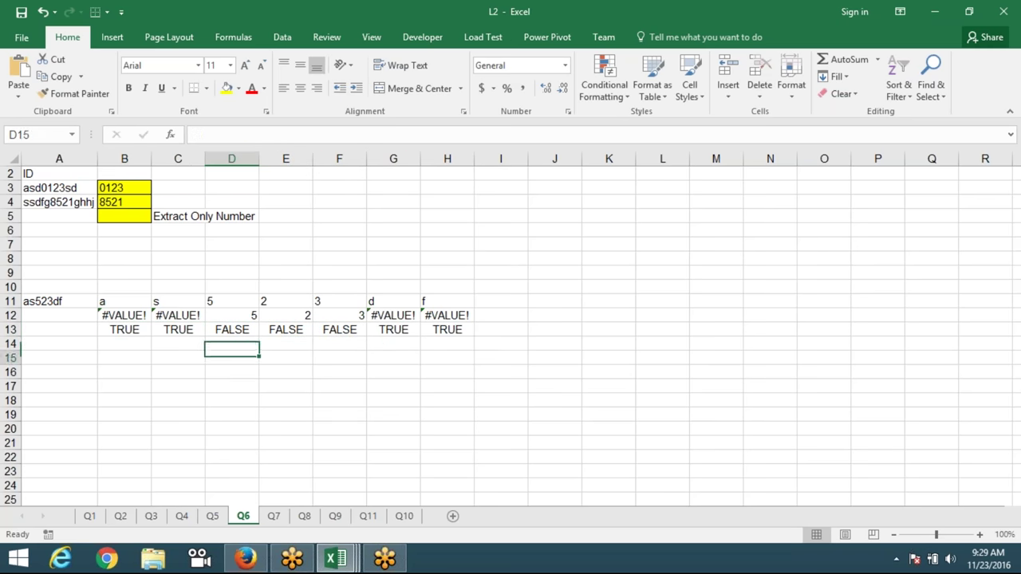
click(124, 358)
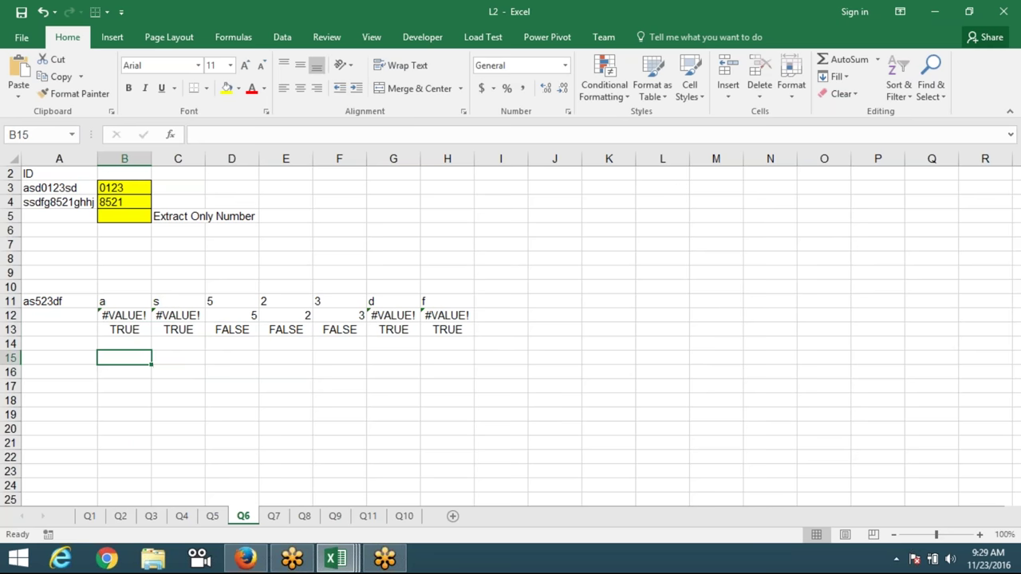
Enter =MATCH(FALSE,B13:H13,0) in B15, returning the first digit's position 3
text(=ma)
key(Tab)
key(Up)
key(Up)
key(BackSpace)
key(BackSpace)
key(BackSpace)
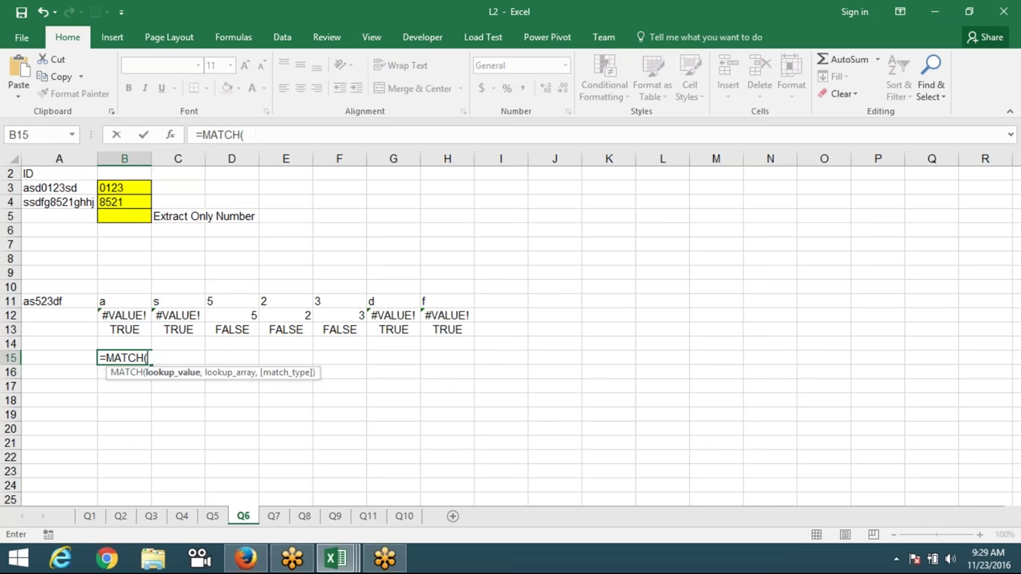
text(fals)
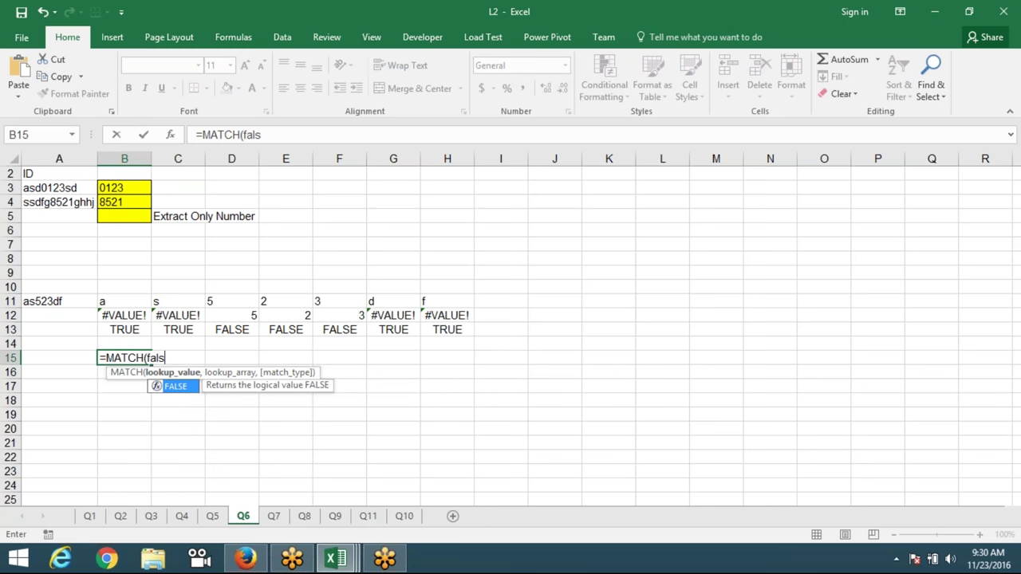
key(Tab)
text(,)
key(Up)
key(Up)
key(shift+Right)
key(shift+Right)
key(shift+Right)
text(,0)
key(Return)
key(Up)
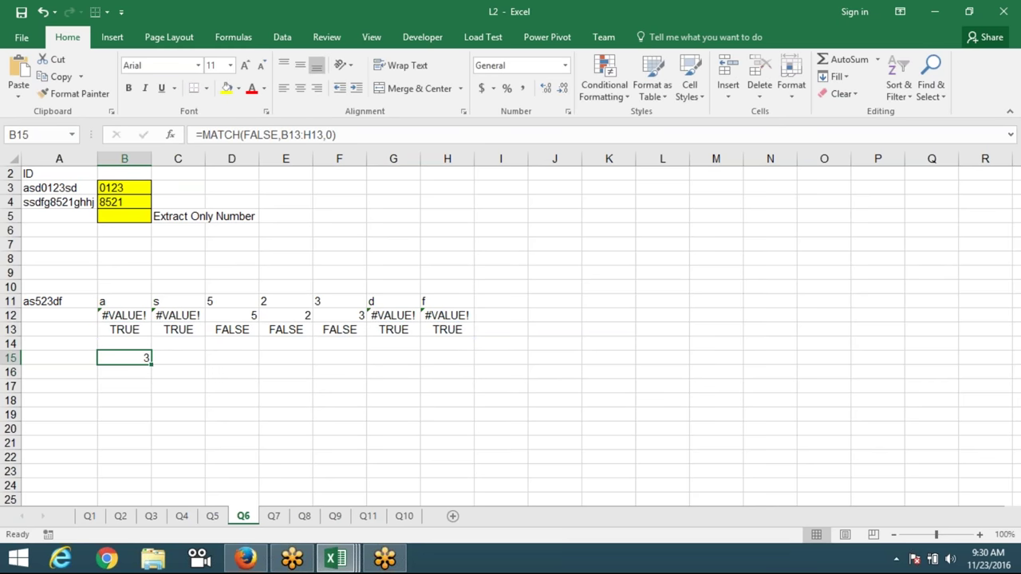
key(Right)
key(Right)
key(Up)
key(Up)
Enter =COUNTIF(B13:H13,FALSE) in C15 to count the 3 digits
key(Down)
key(Down)
key(Left)
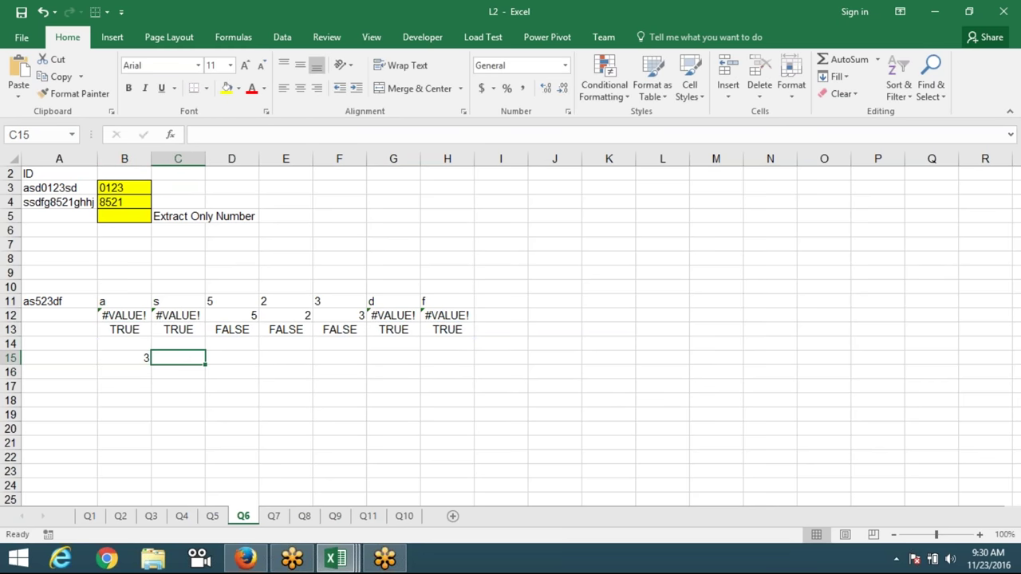
text(=co)
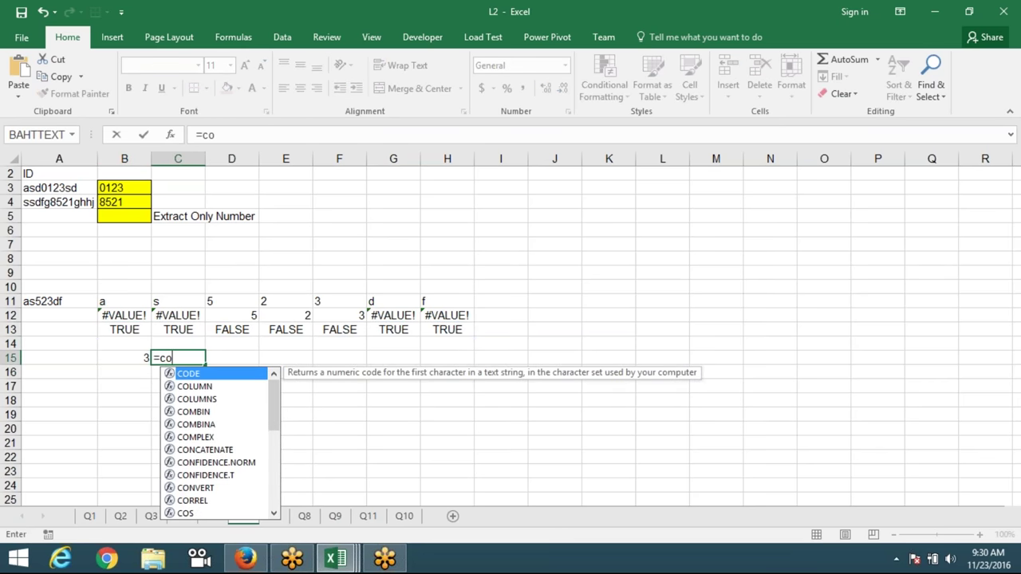
text(u)
key(Down)
key(Down)
key(Down)
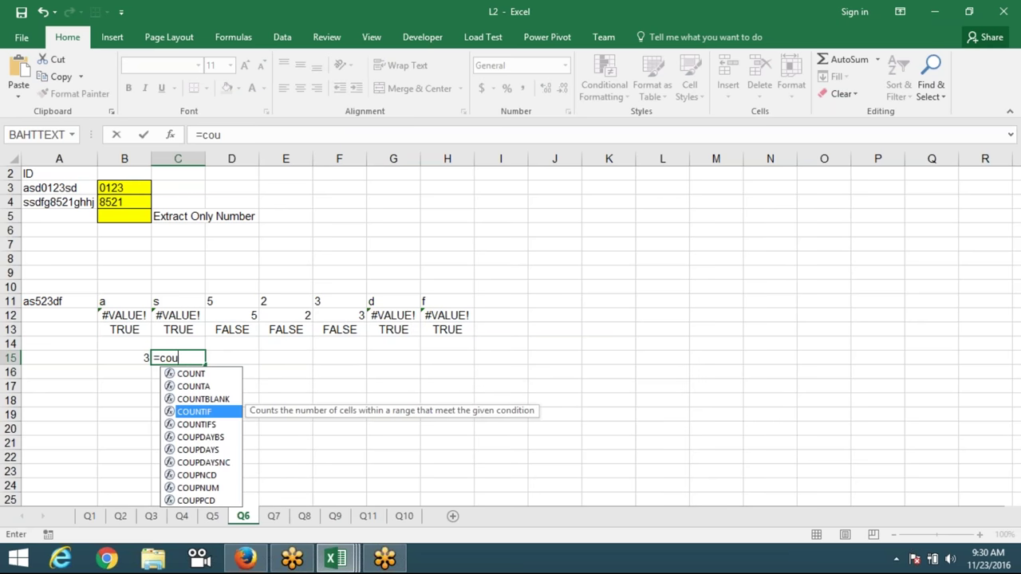
key(Tab)
key(Up)
key(Up)
key(Left)
key(ctrl+shift+Right)
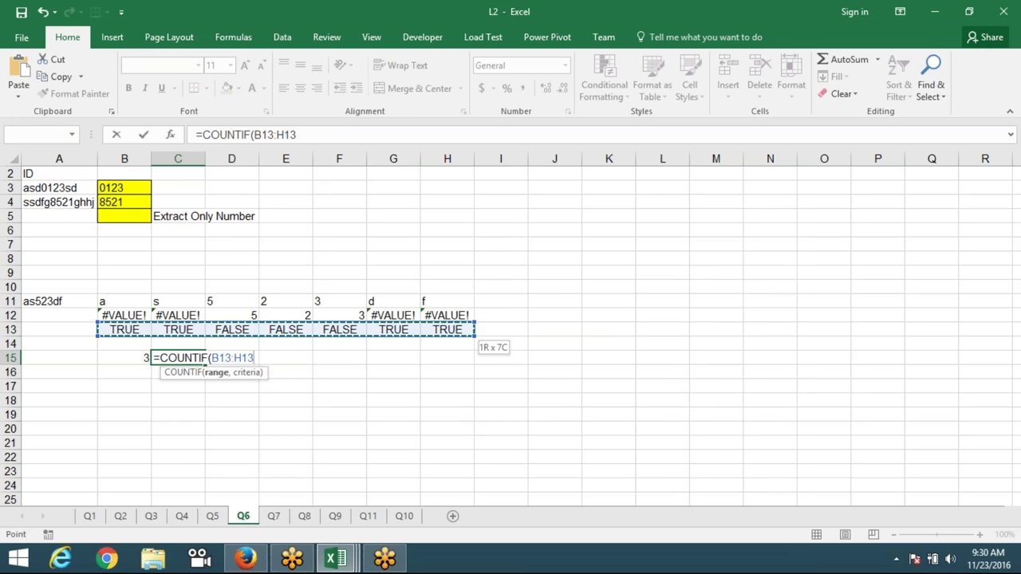
text(,)
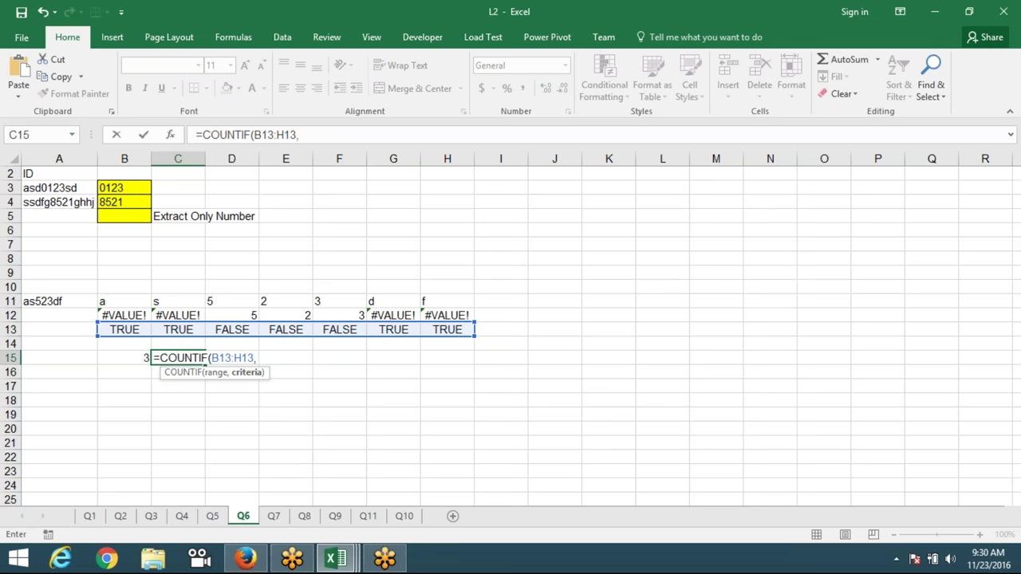
text(fals)
key(Tab)
key(Return)
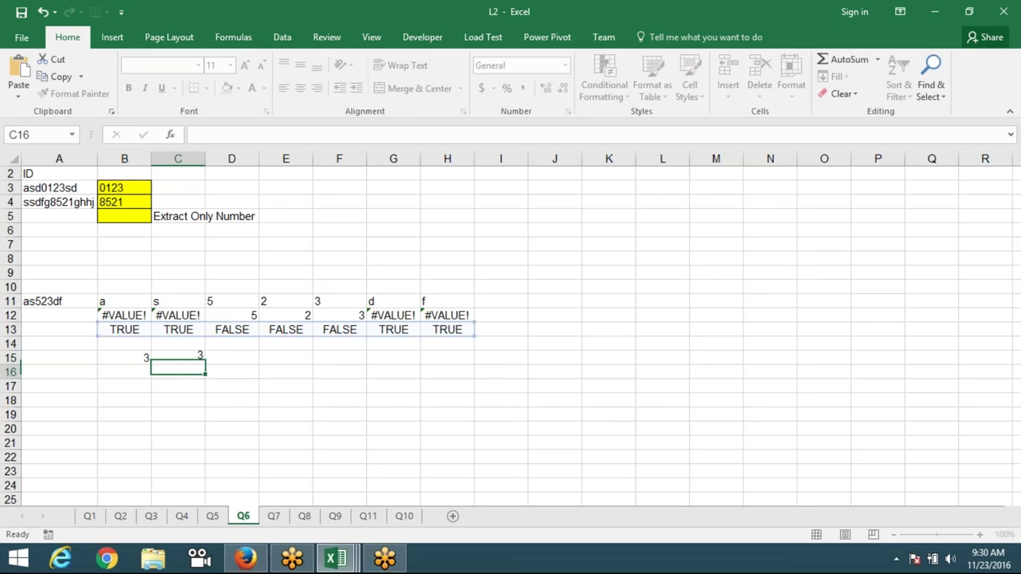
key(Up)
Begin a =MID formula in D15
key(Down)
key(Right)
key(Up)
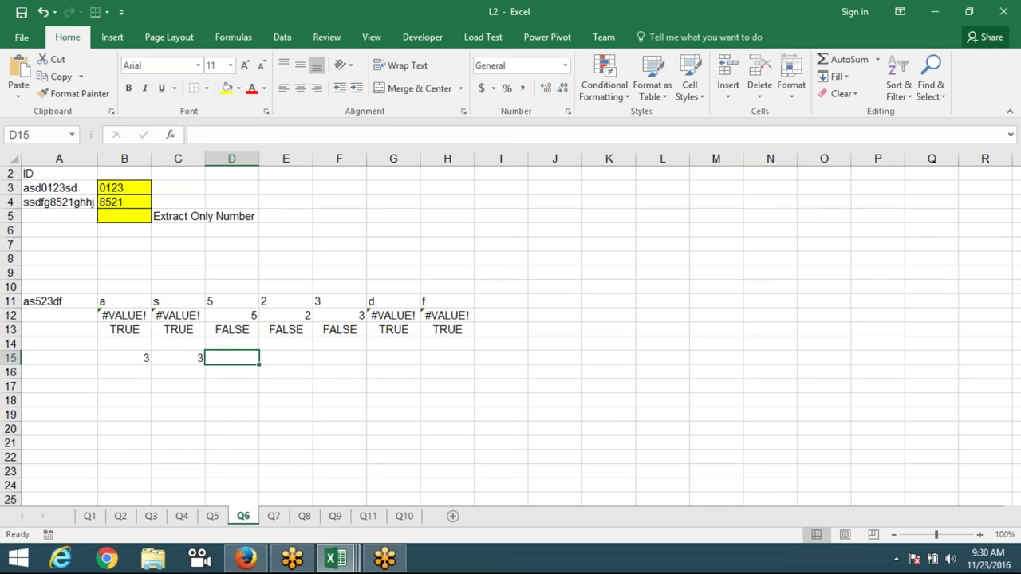
text(=mid)
key(Tab)
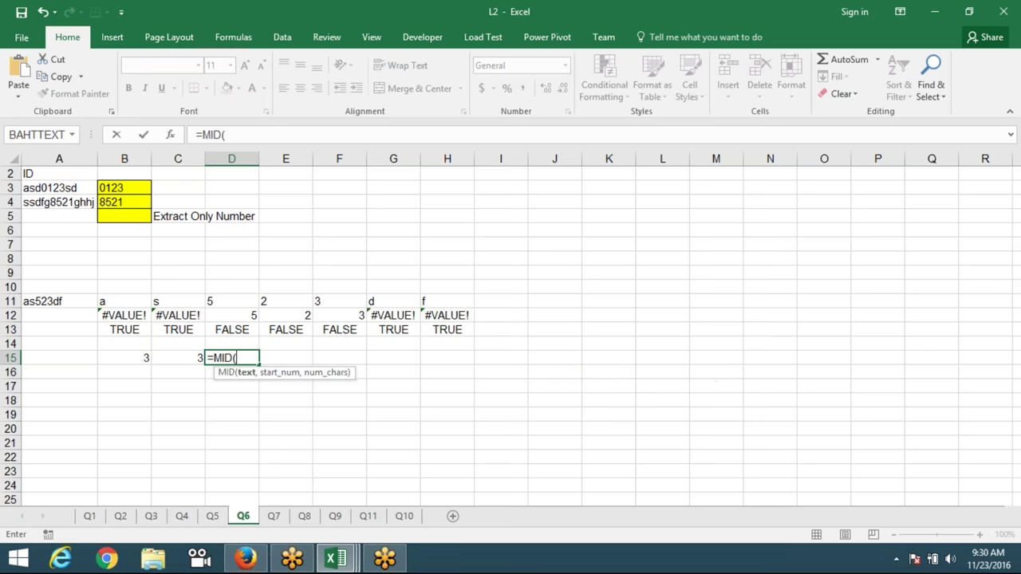
click(51, 301)
text(,)
click(137, 358)
text(,)
click(176, 358)
text())
key(Return)
click(231, 358)
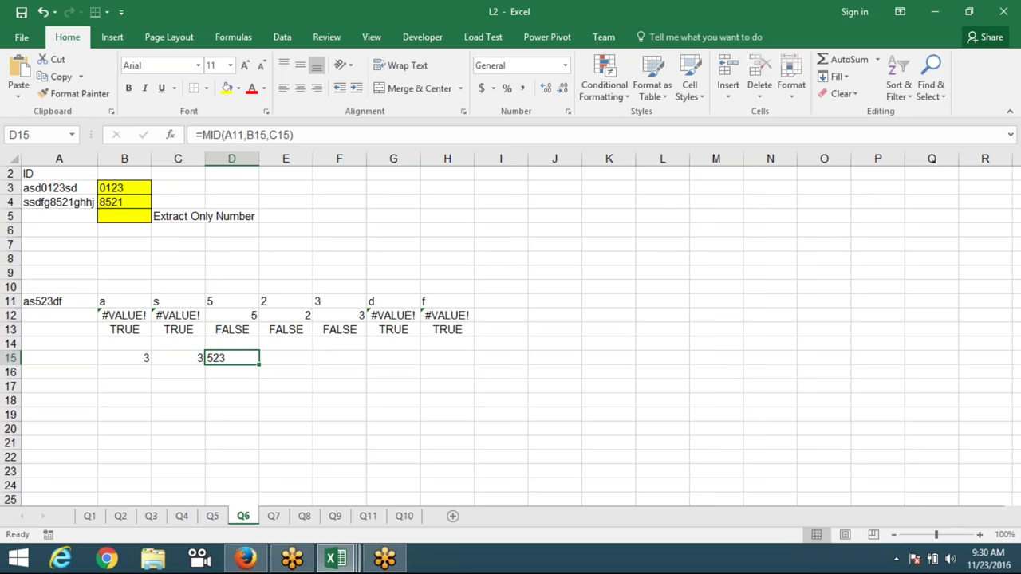
click(178, 358)
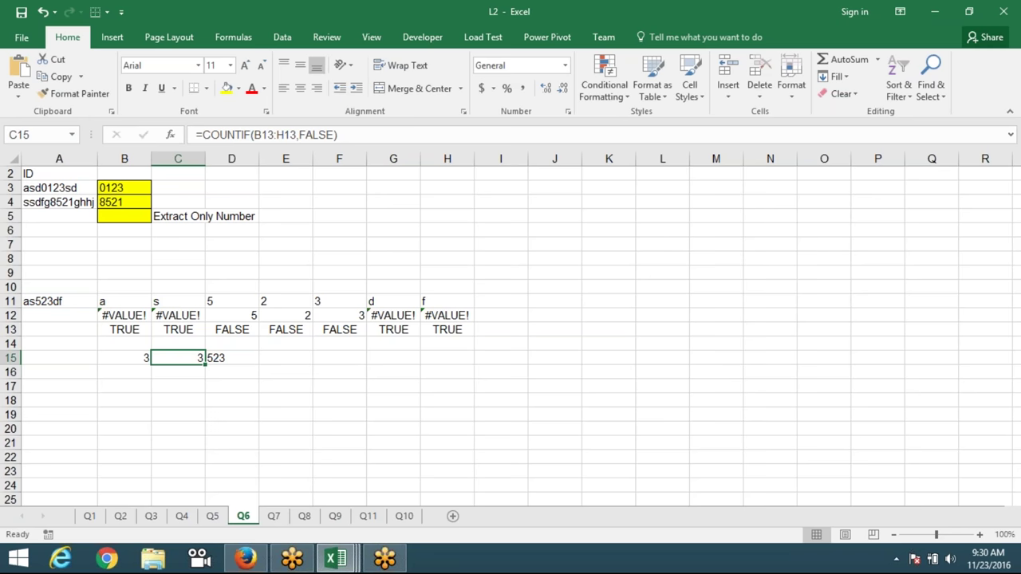
key(Up)
key(Up)
key(Up)
key(Right)
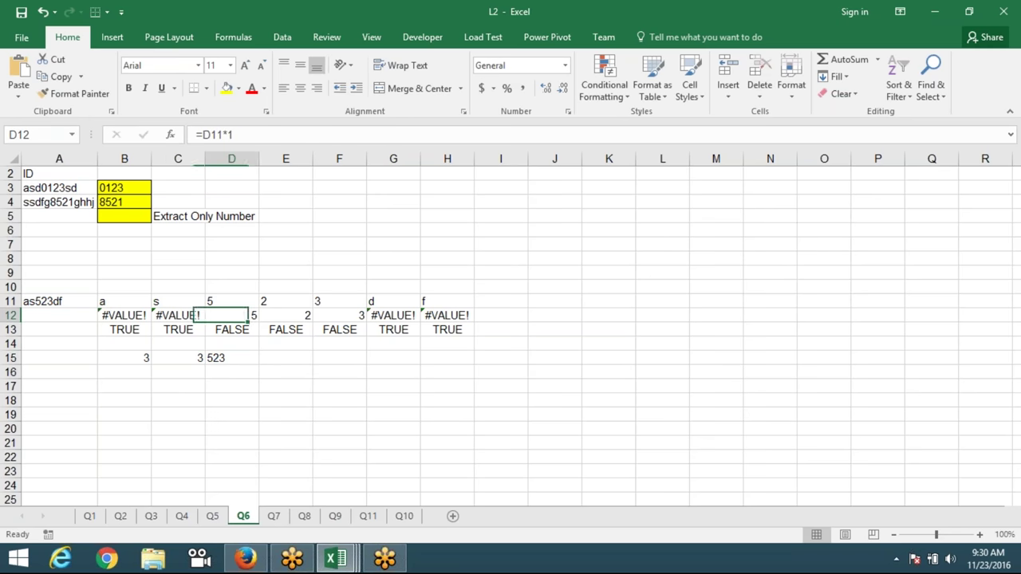
key(shift+Right)
key(shift+Right)
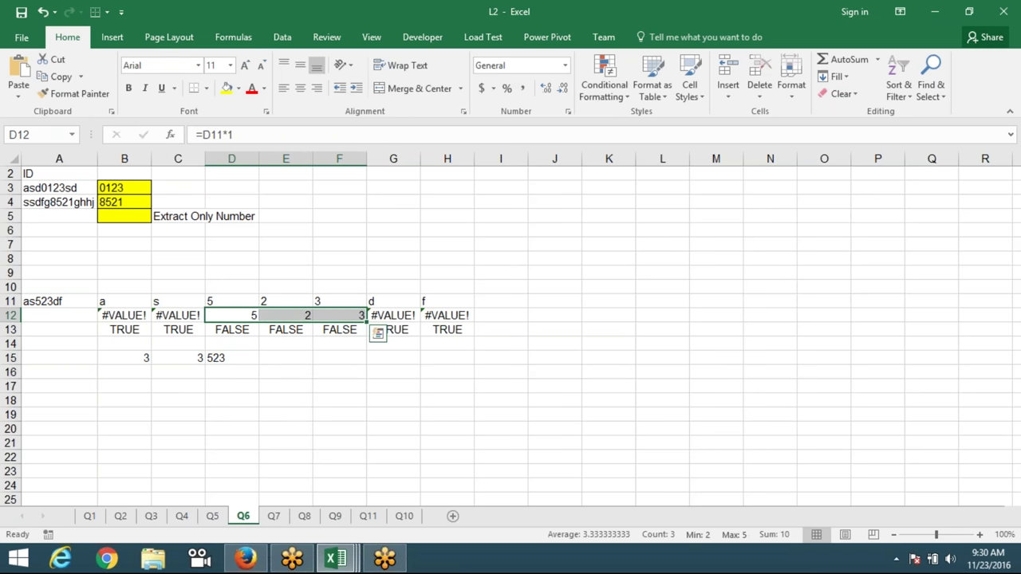
key(Down)
key(Left)
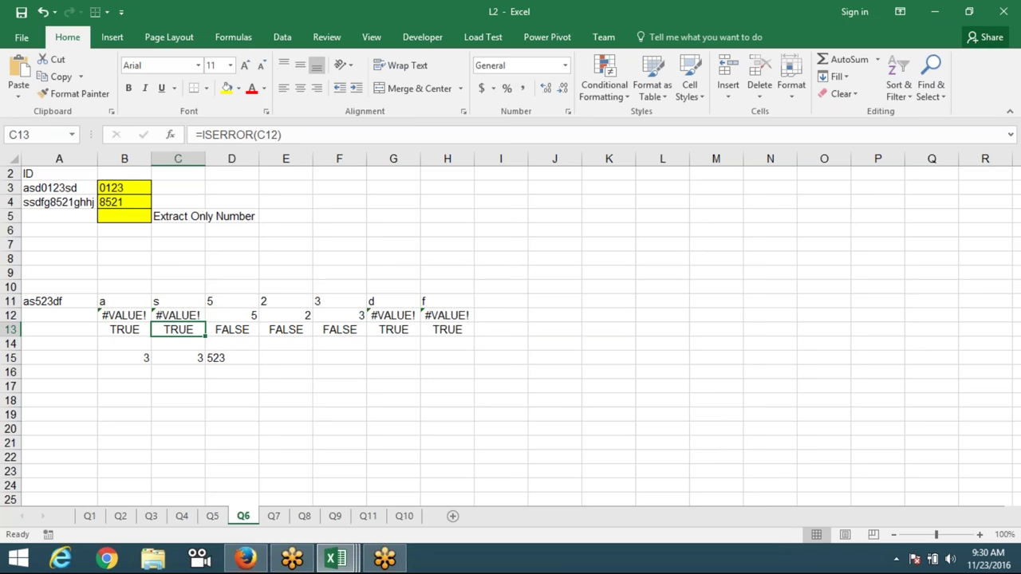
key(Left)
key(Down)
key(Up)
key(Right)
key(Right)
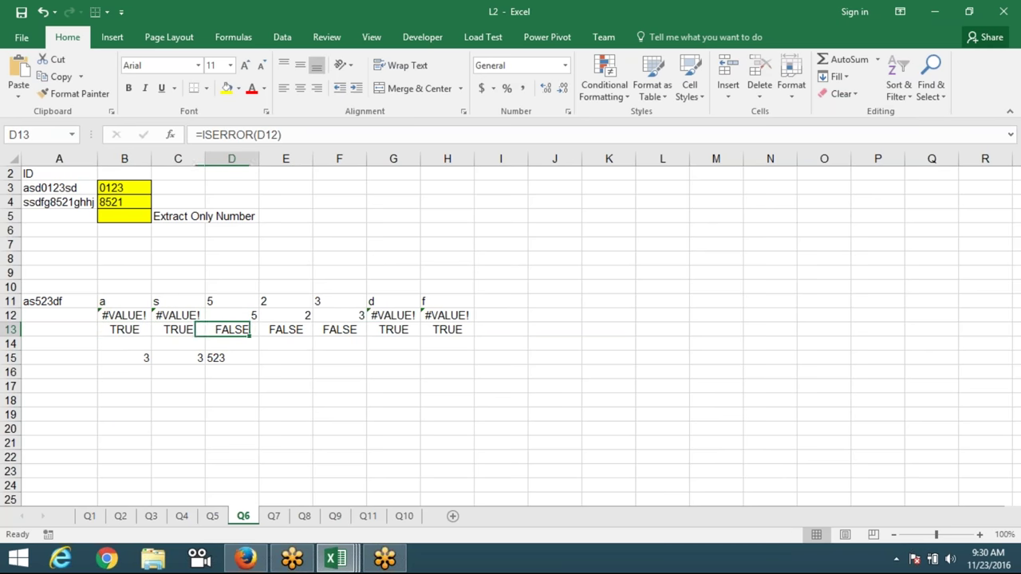
key(Left)
key(Left)
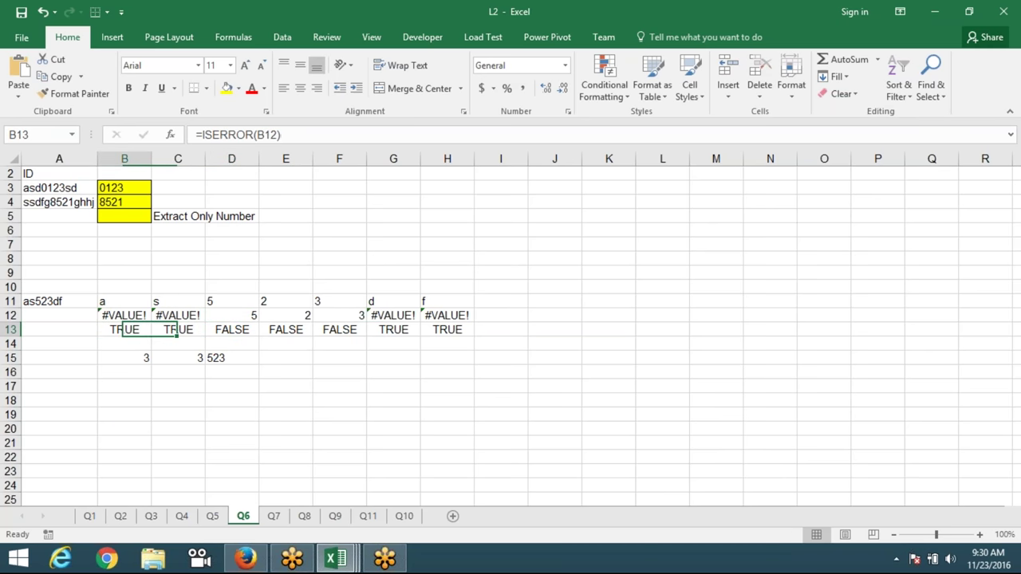
key(Left)
key(Down)
key(Down)
key(Down)
key(Down)
key(Up)
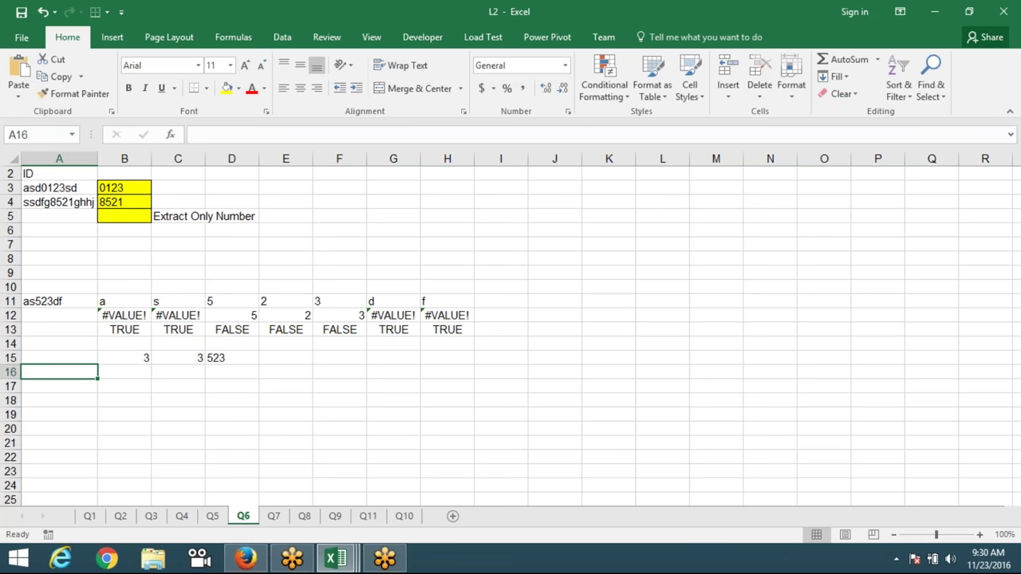
key(Up)
key(Right)
key(Down)
key(Down)
Start the B17 formula as =MATCH(FALSE,ISERROR(MID(
text(=ma)
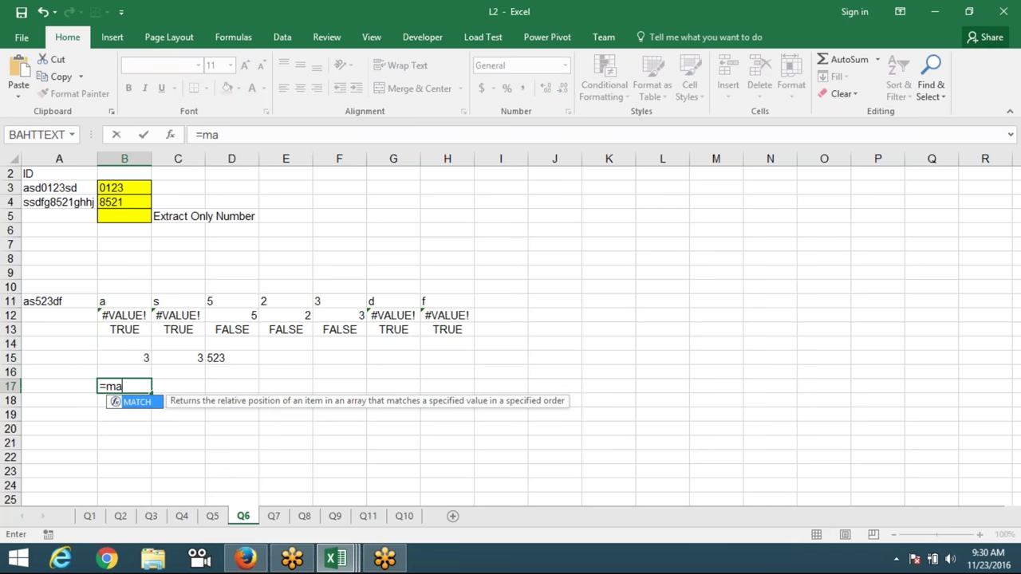
text(t)
key(Tab)
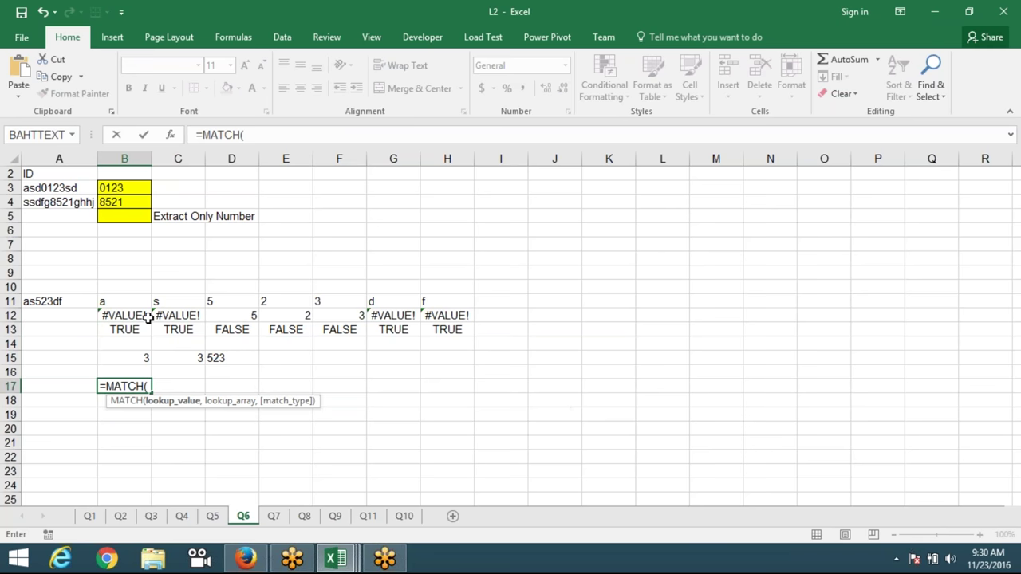
text(fals)
key(Tab)
text(,)
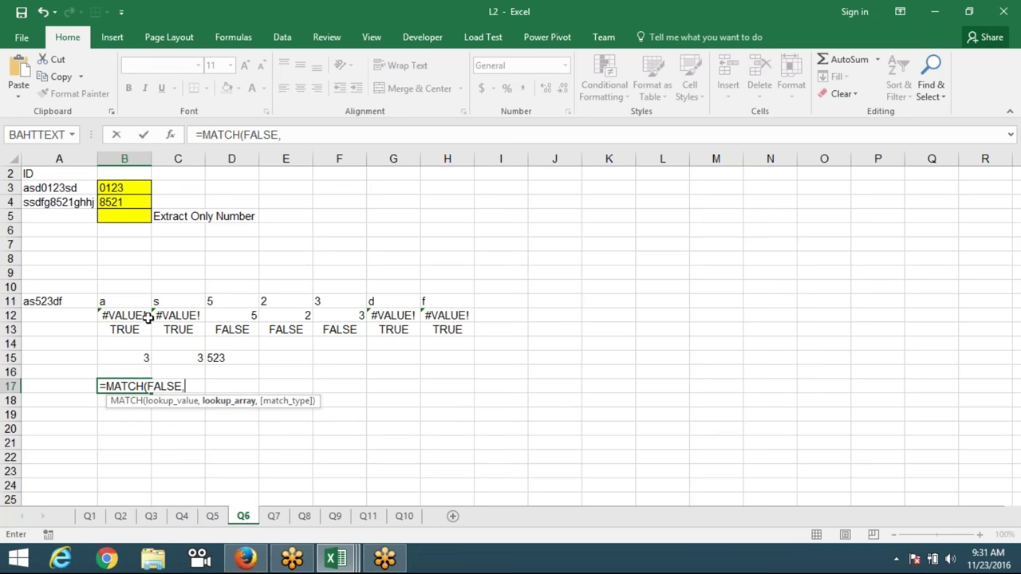
text(is)
key(Tab)
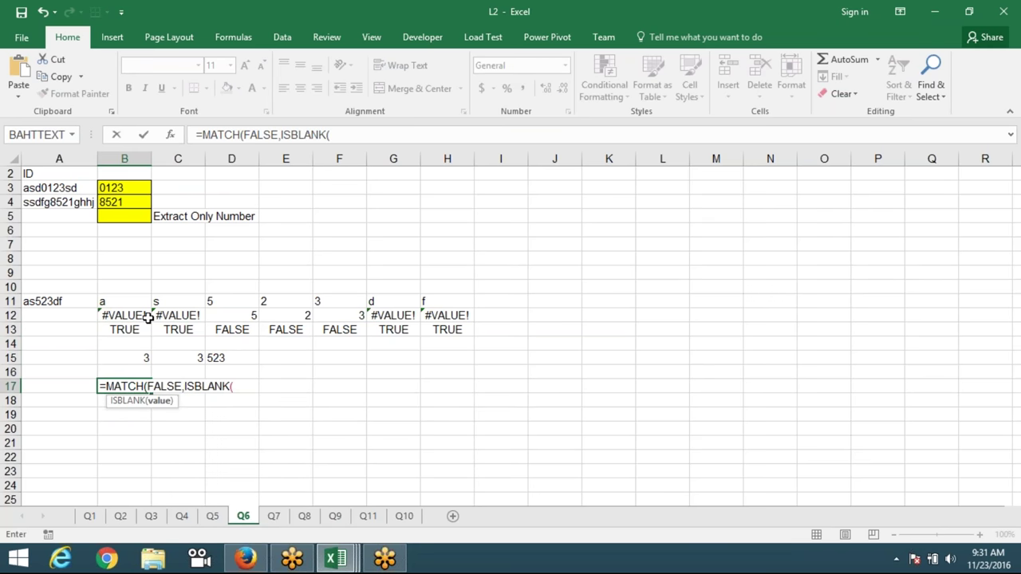
key(BackSpace)
key(BackSpace)
key(BackSpace)
key(BackSpace)
key(BackSpace)
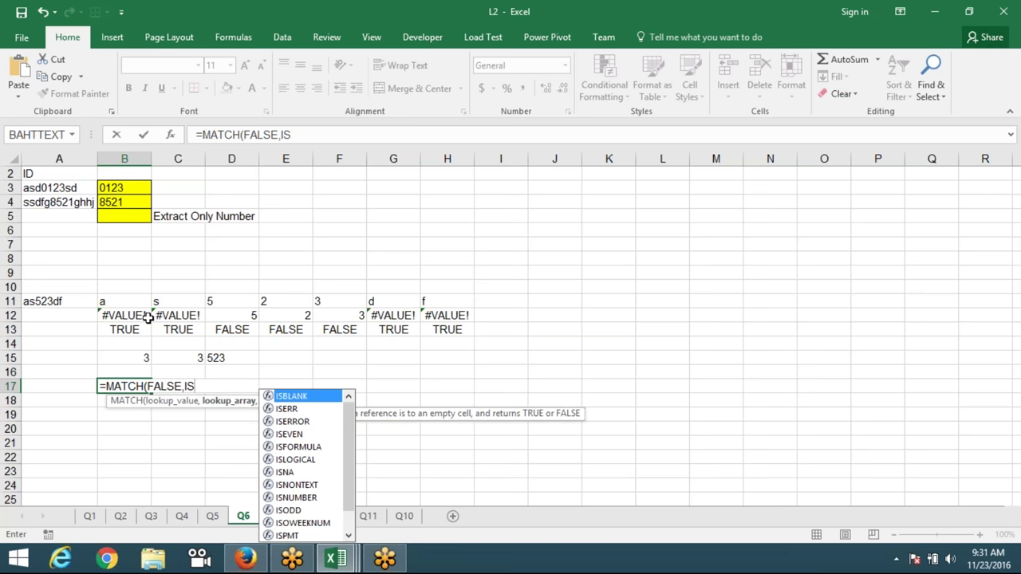
text(err)
key(Tab)
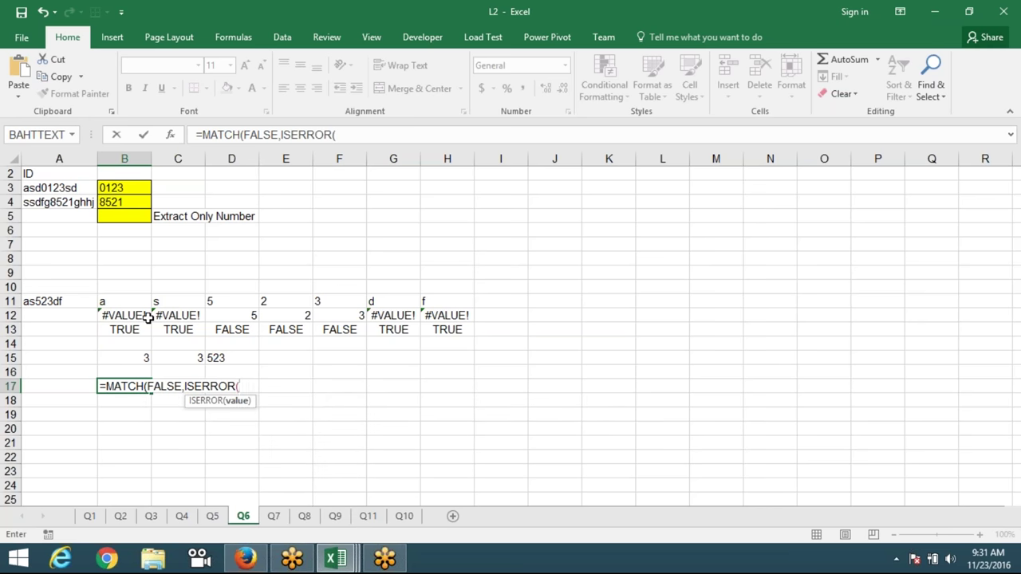
text(mid)
key(Tab)
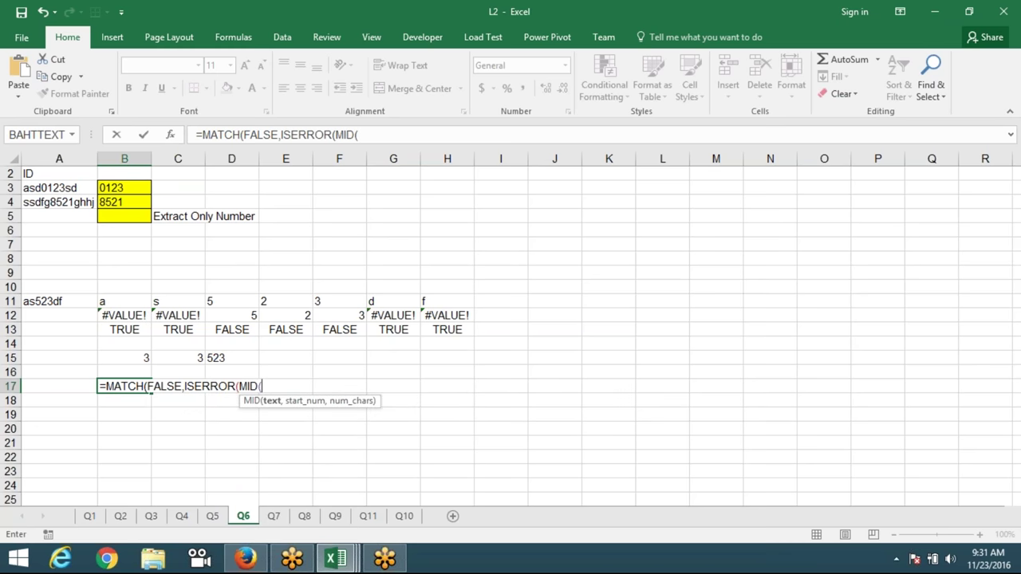
Finish with A11,ROW(INDIRECT("1:"&LEN(A11))),1)*1),0) as an array formula, accepting the correction
click(62, 300)
text(,roe)
key(BackSpace)
text(w)
key(Tab)
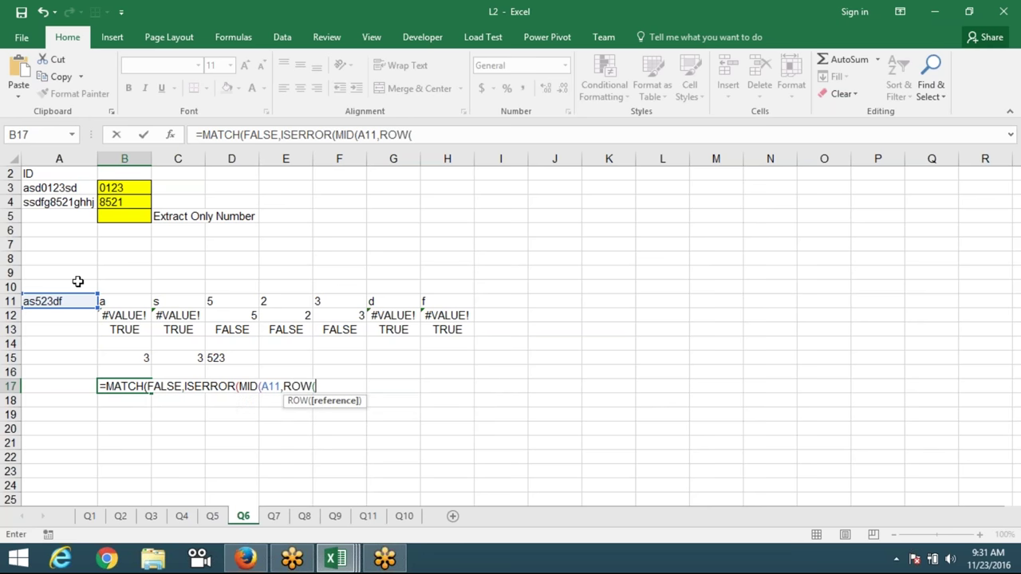
text(indi)
key(Tab)
text("1")
key(Left)
text(:)
key(Right)
text(&)
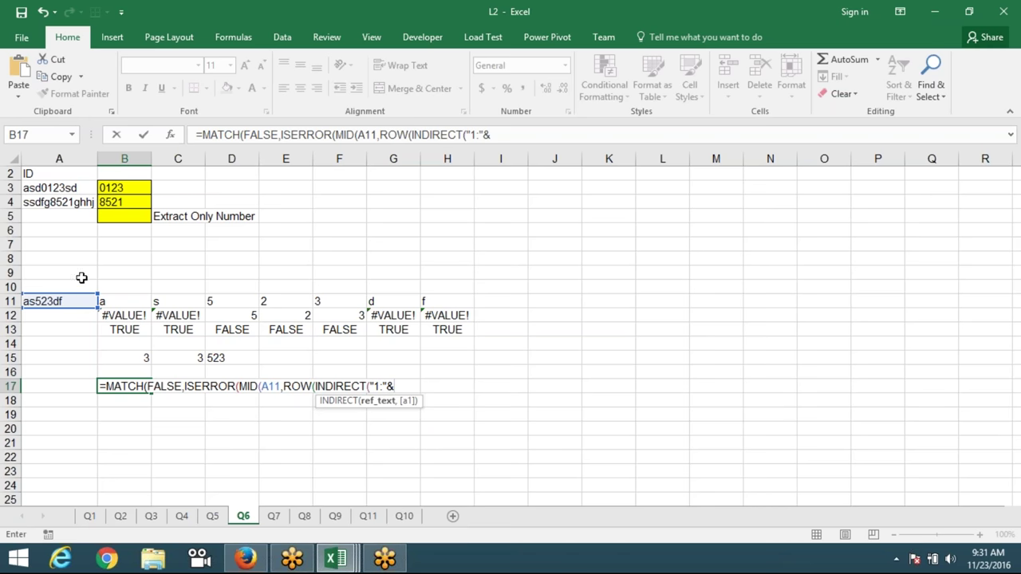
text(len)
key(Tab)
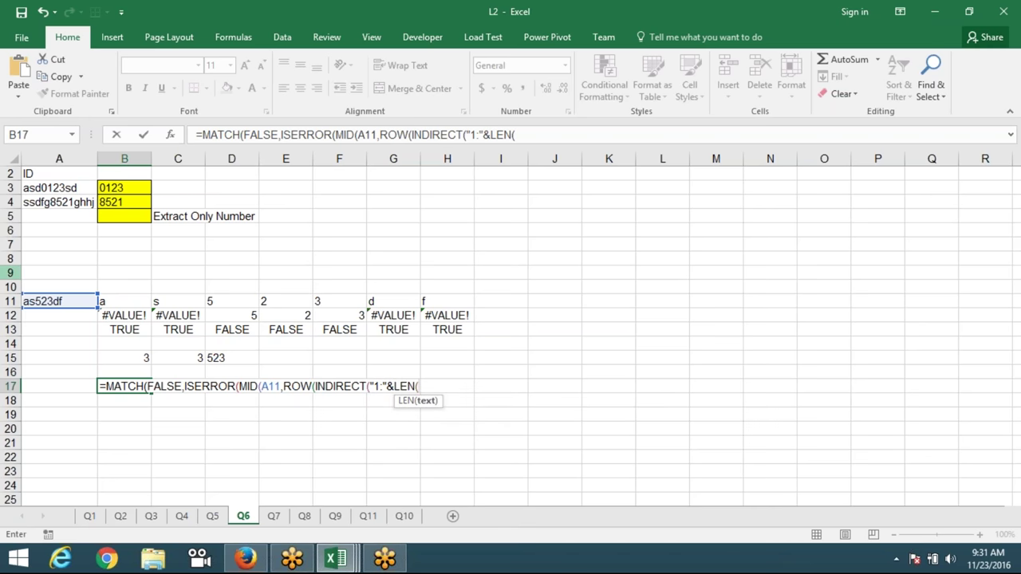
click(48, 301)
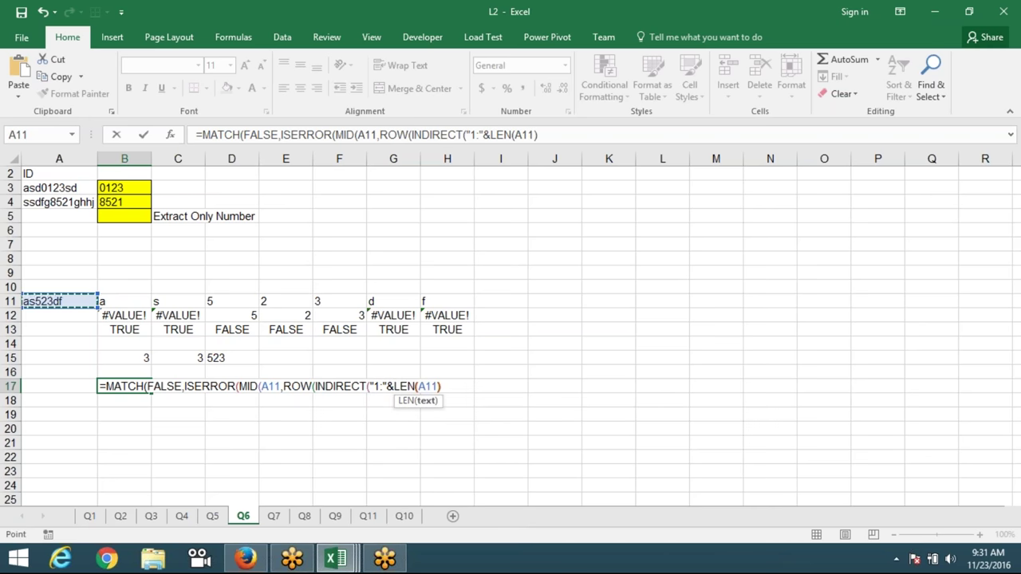
text())
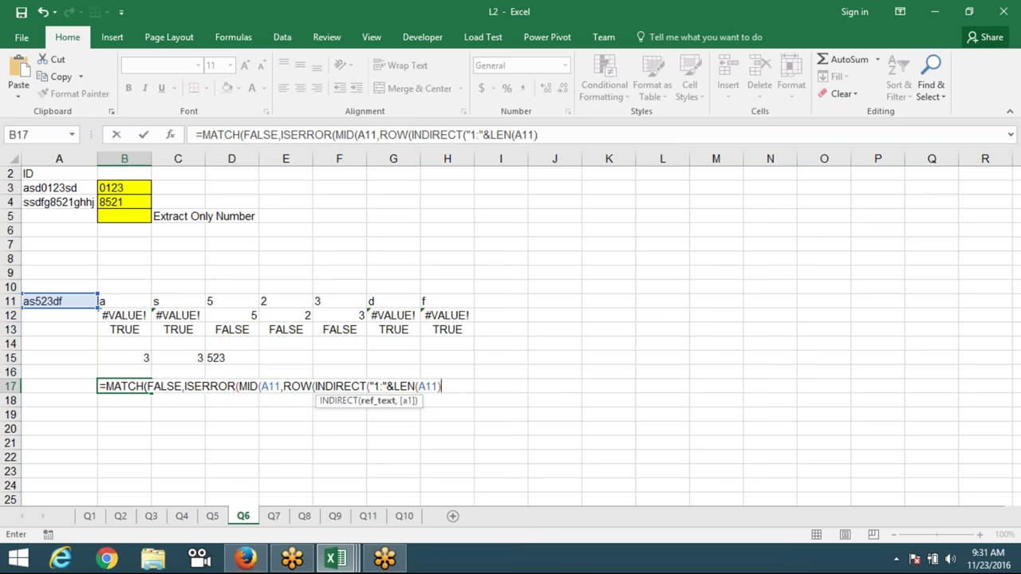
text())
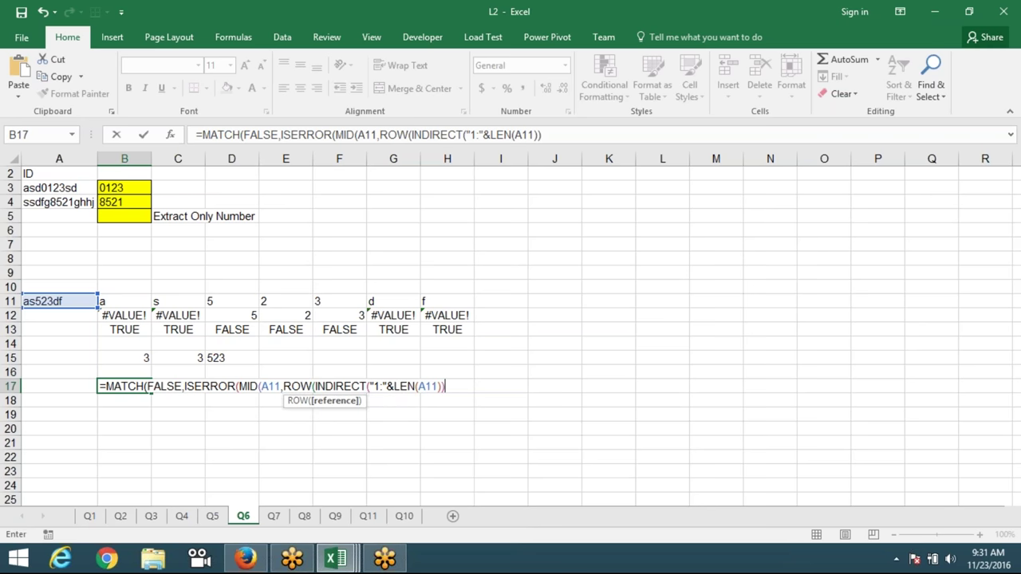
text(),1))
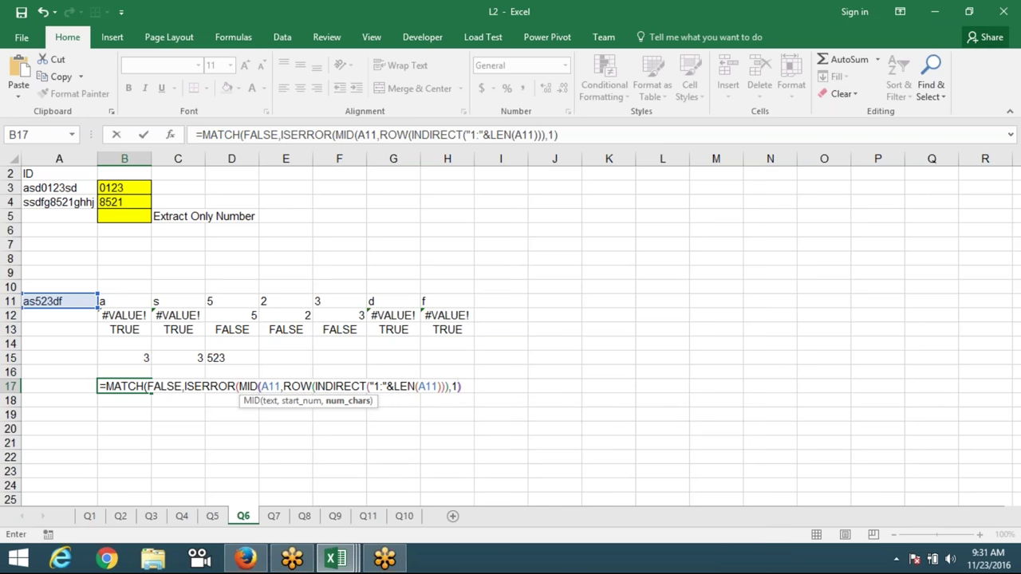
text(*1)
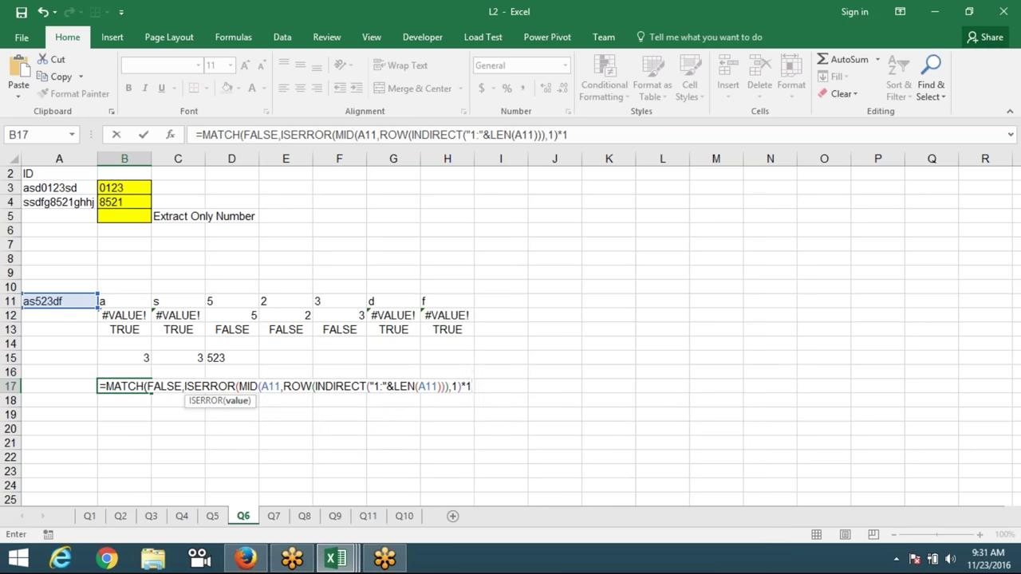
text())
text(,0)
key(ctrl+shift+Return)
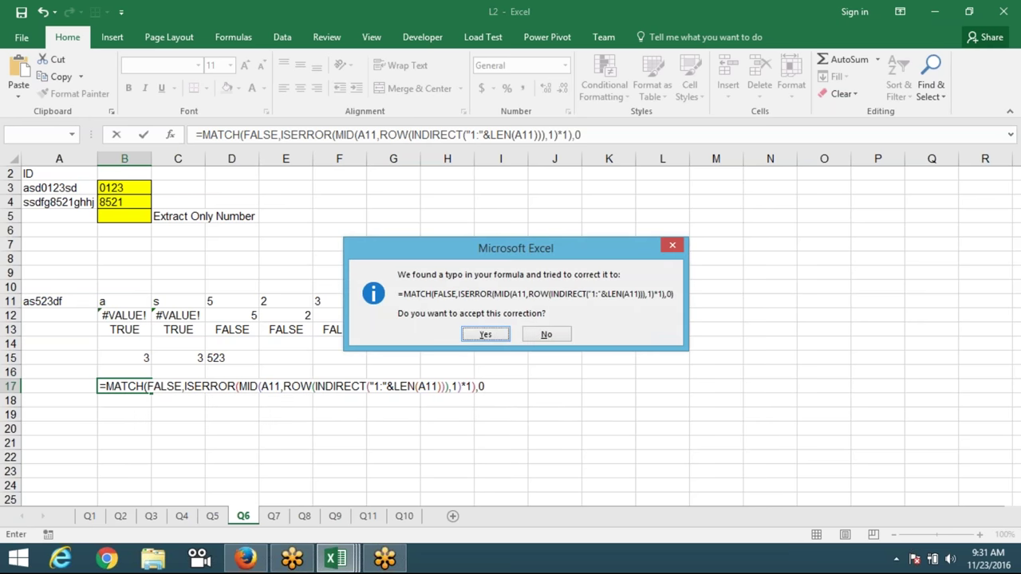
key(Return)
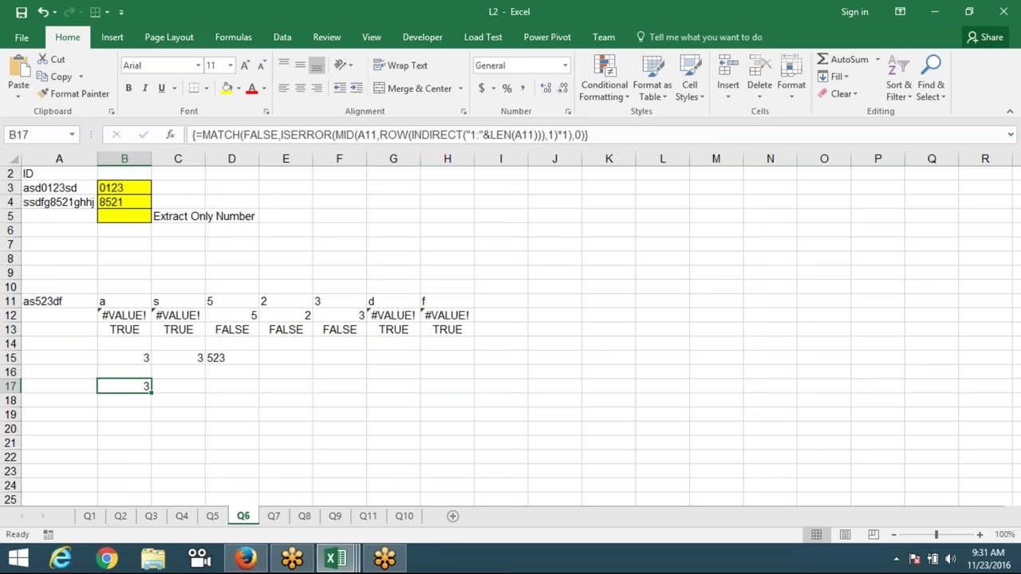
Mark the ISERROR expression in B17's formula and recommit B17 as an array formula
key(Up)
key(Up)
key(Right)
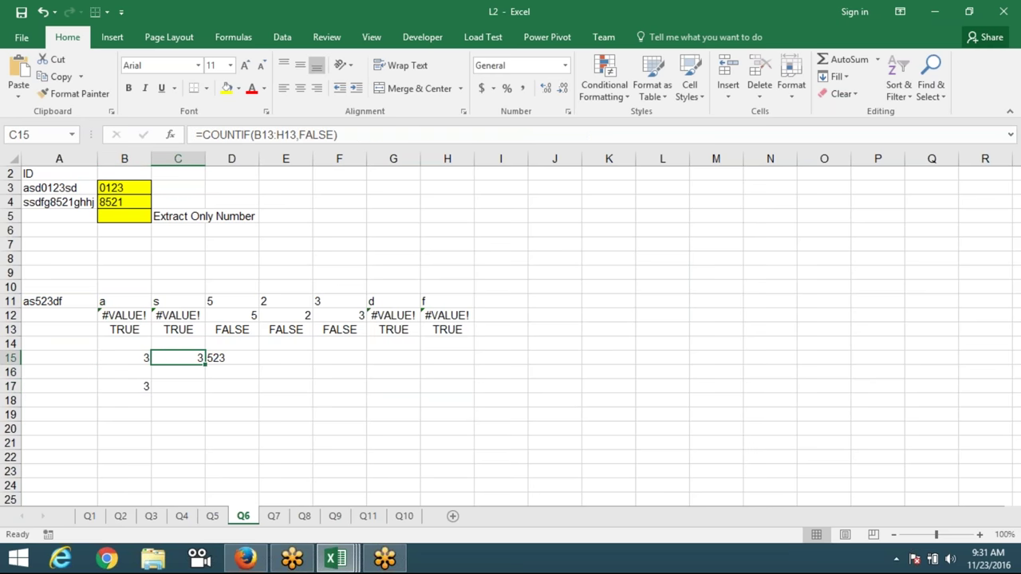
key(Down)
key(Left)
key(Down)
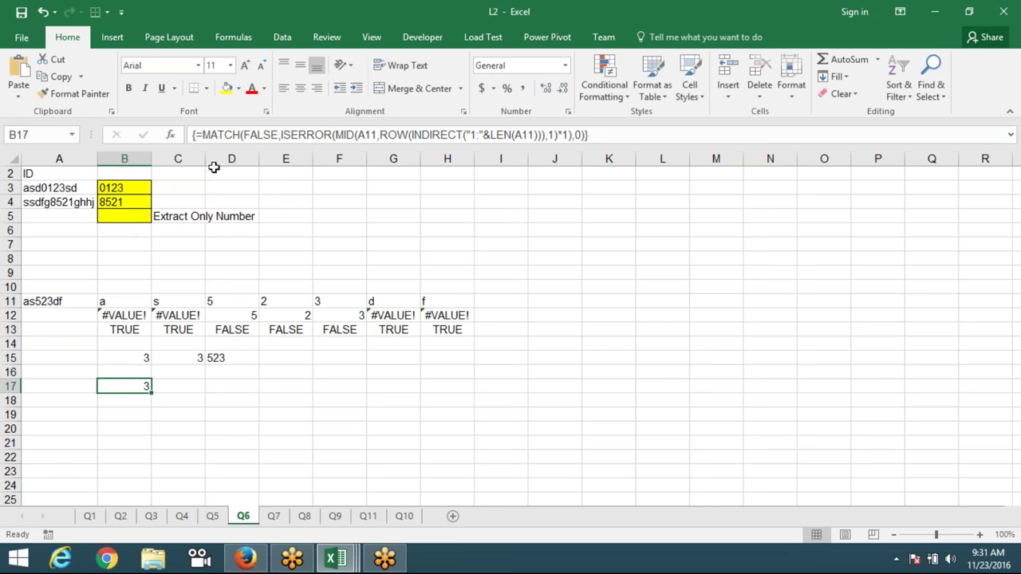
drag(281, 135, 546, 135)
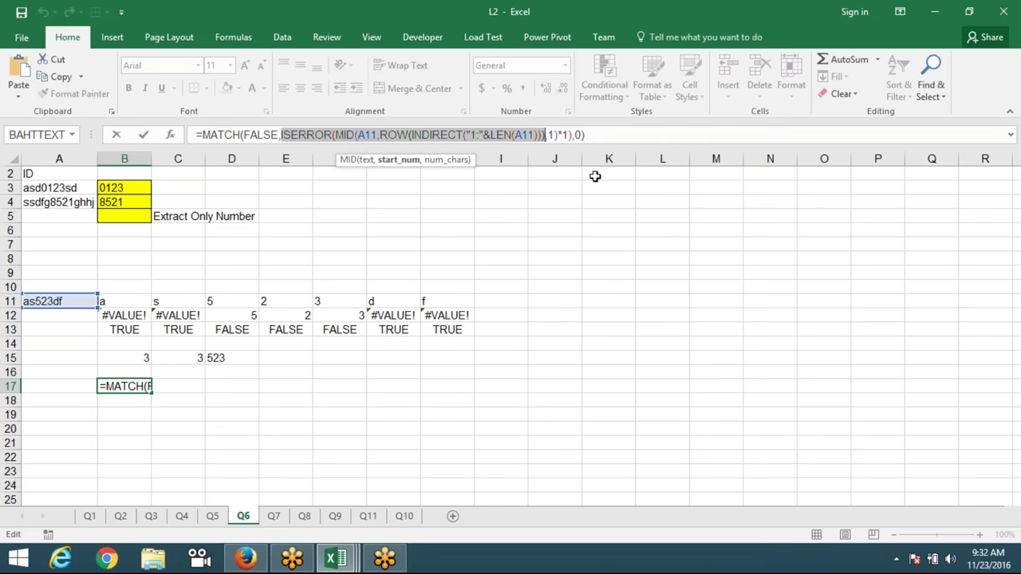
key(shift+Right)
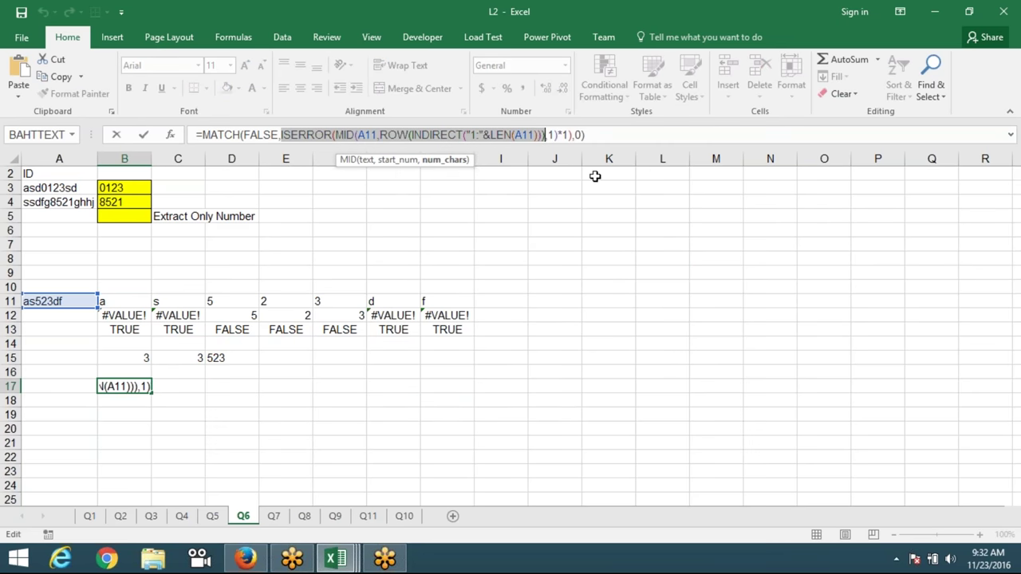
key(shift+Right)
key(shift+Right)
key(shift+Right)
key(shift+Right)
key(shift+Right)
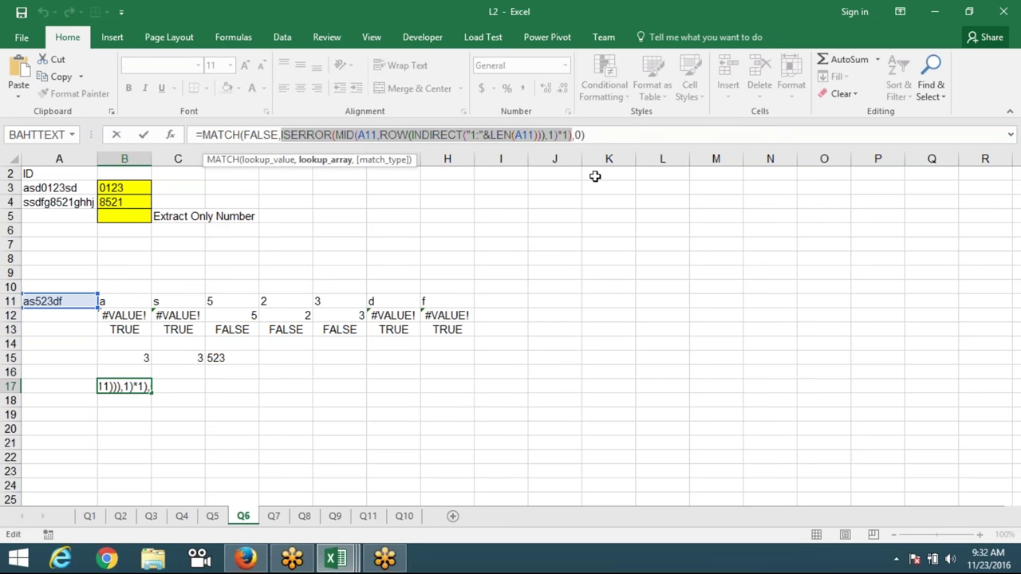
key(ctrl+shift+Return)
key(Right)
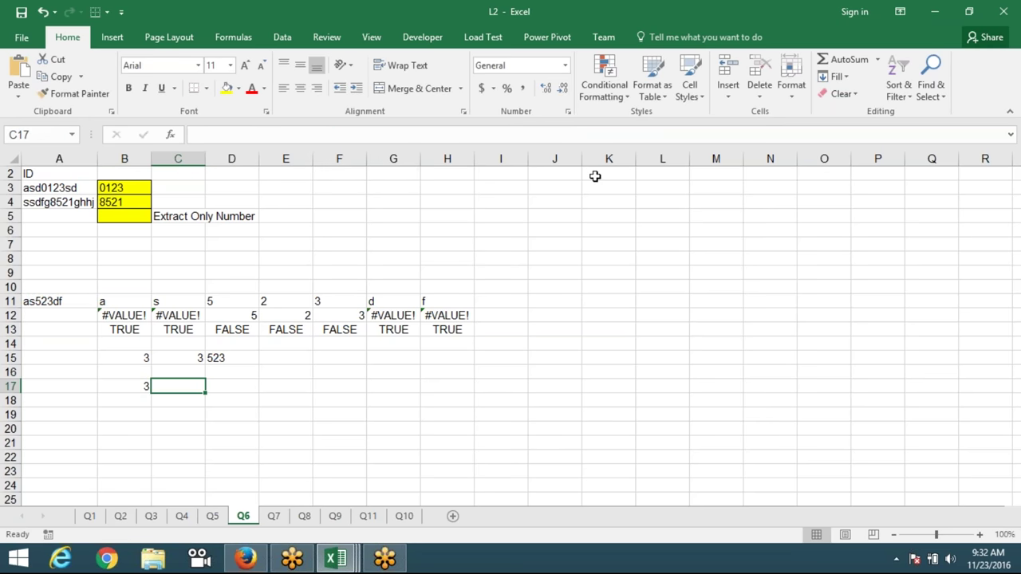
Enter =SUM(IF(ISERROR(MID(...)*1)=FALSE,1)) in C17 as an array formula, accepting the correction
text(=)
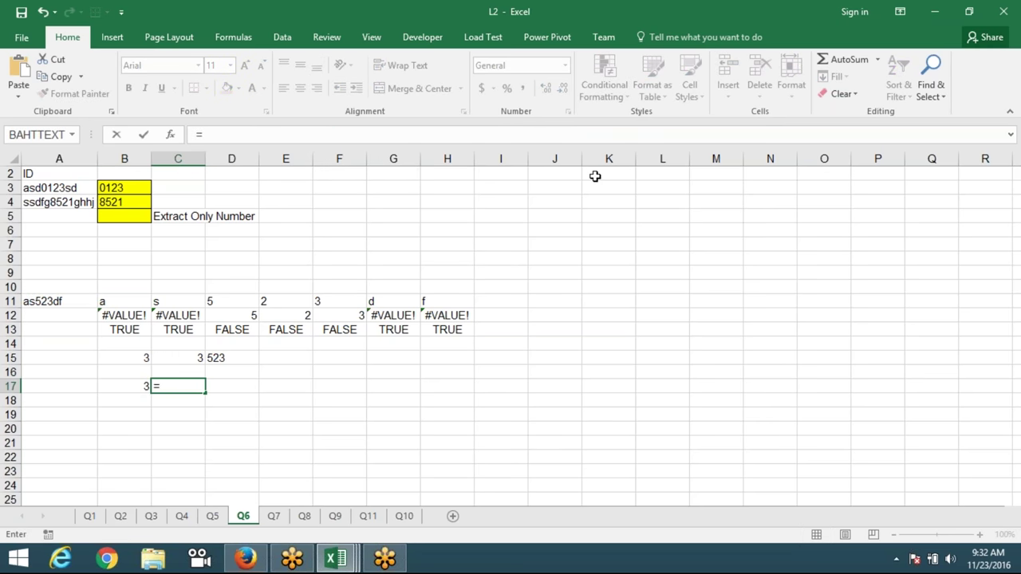
text(sum()
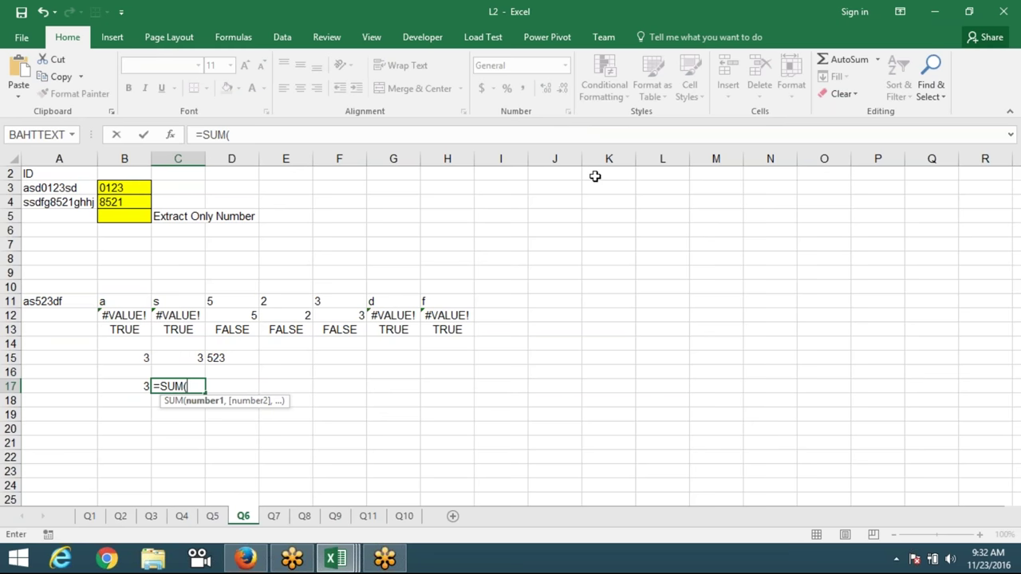
text(IF()
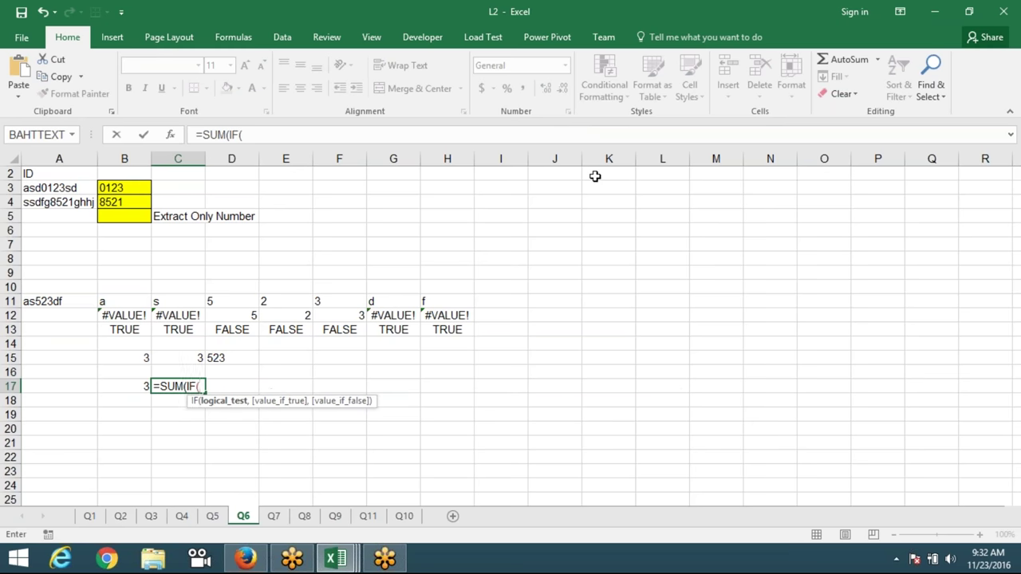
key(ctrl+v)
text(=)
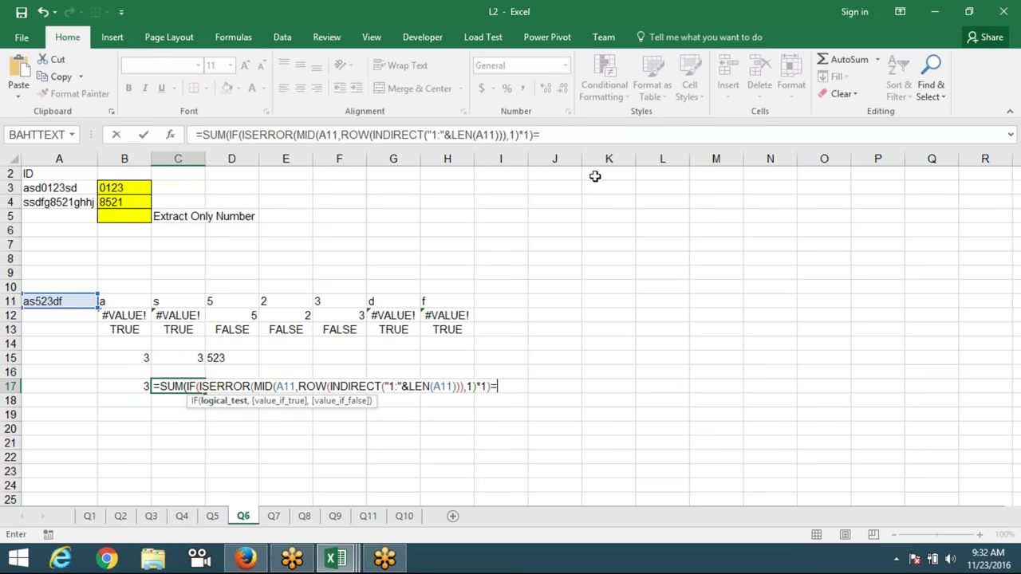
text(false)
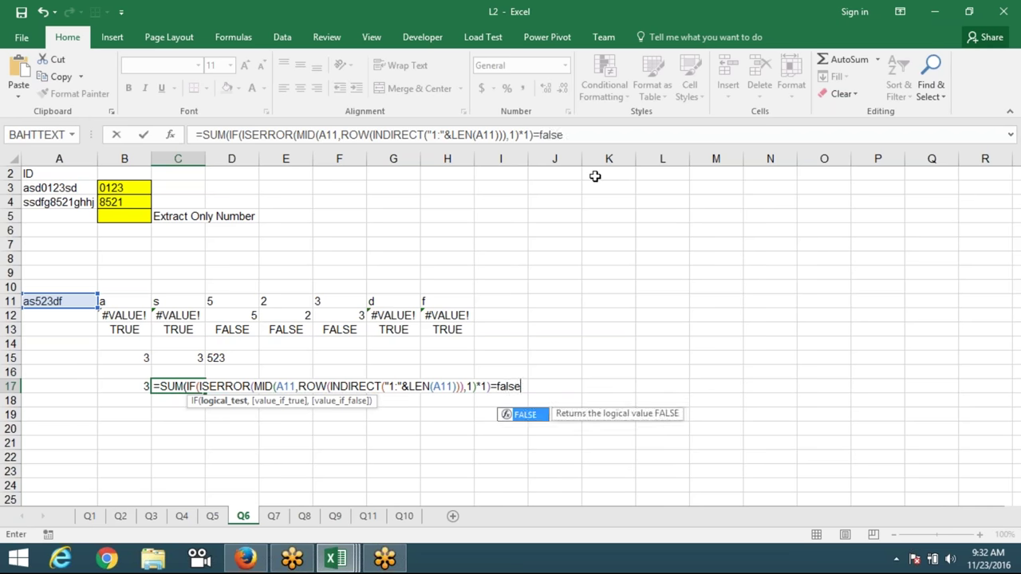
text(,1)
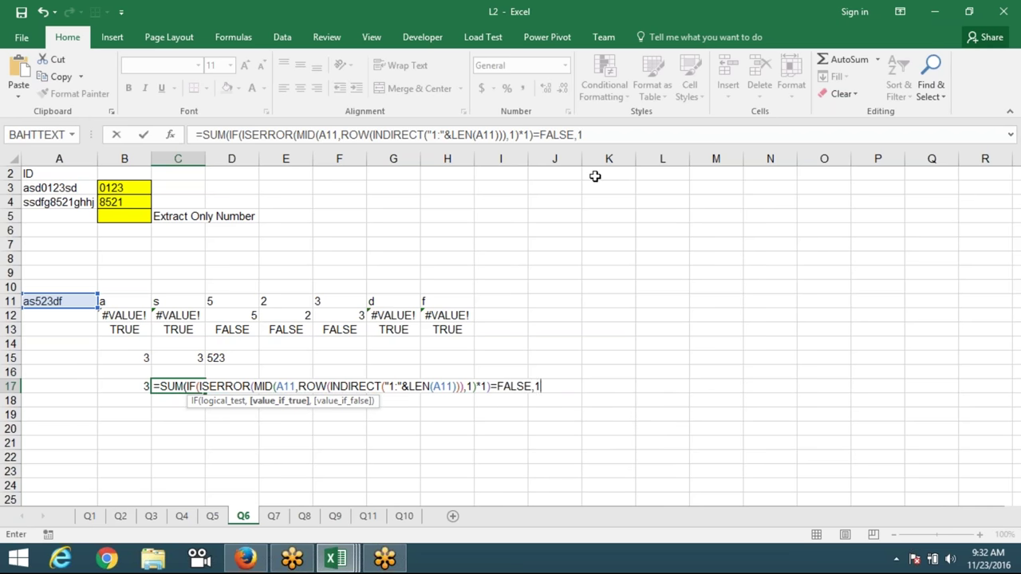
key(ctrl+shift+Return)
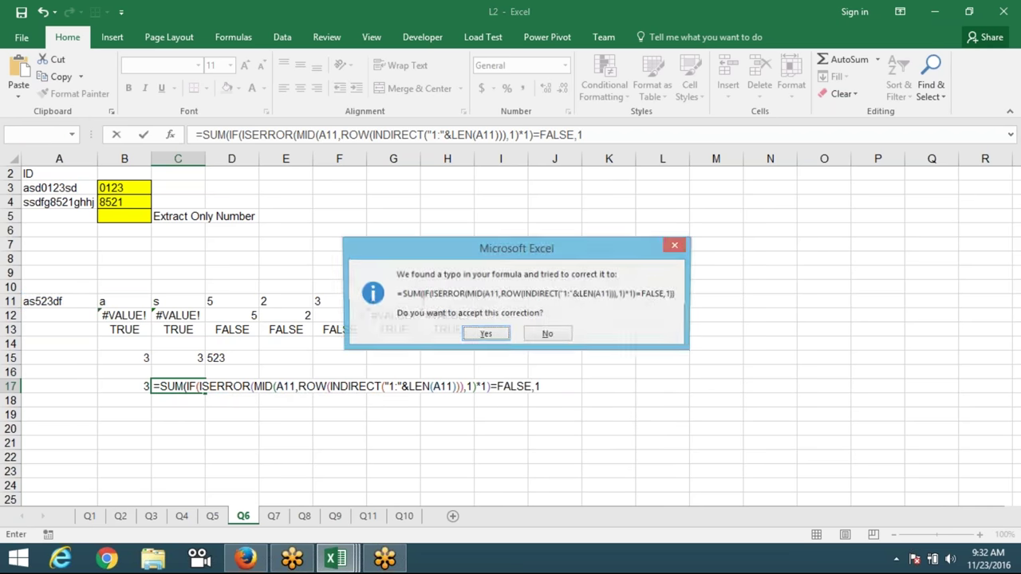
key(Return)
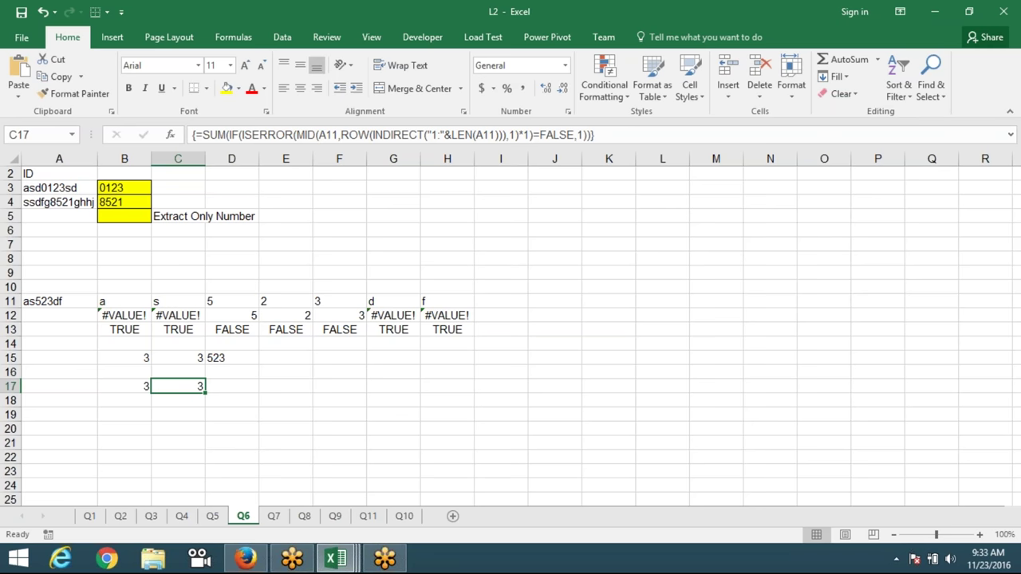
Test the formulas by changing A11 to 123jkfg, then to f12h8
click(48, 301)
text(123)
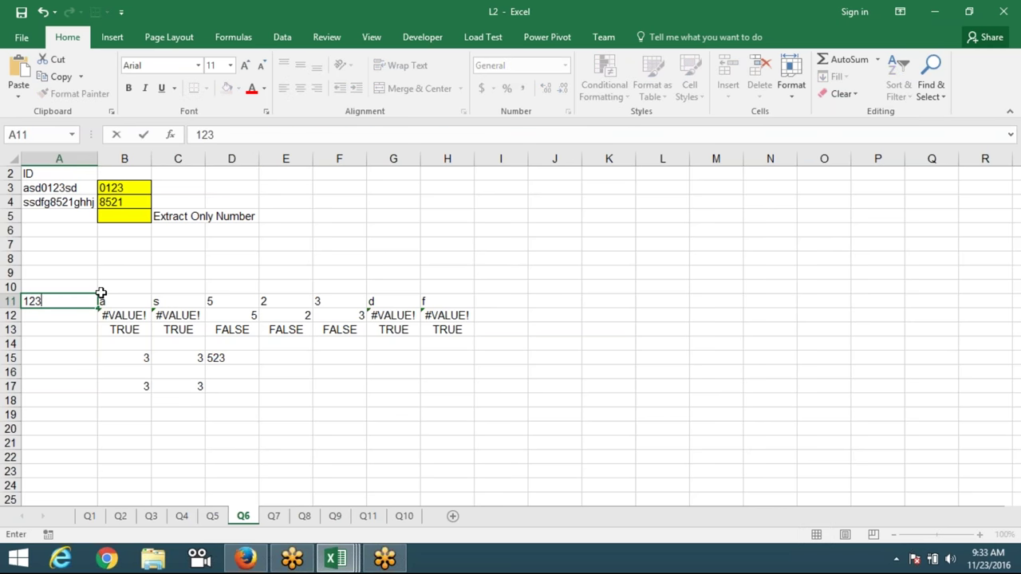
text(jkfg)
key(Return)
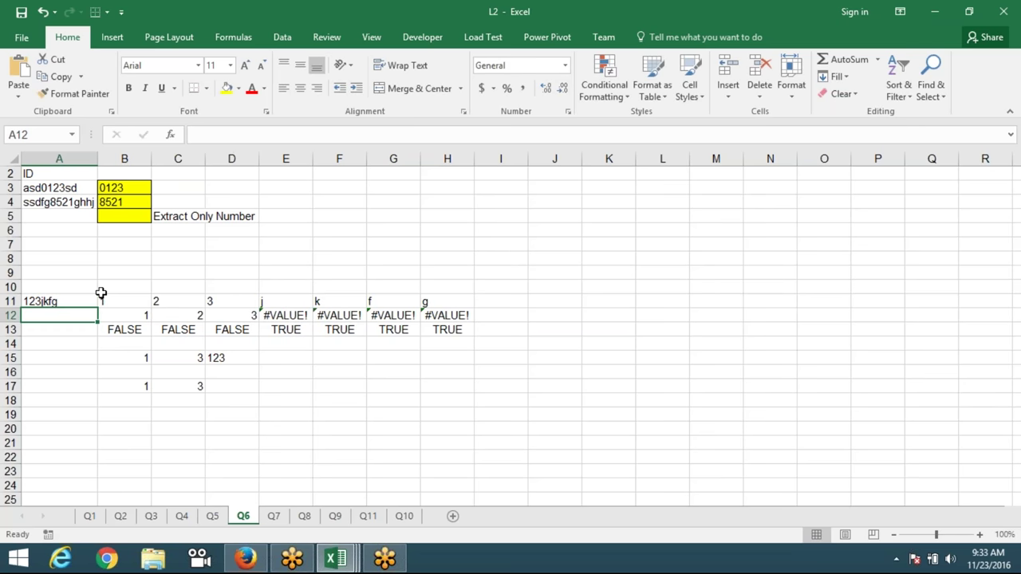
key(Up)
text(f)
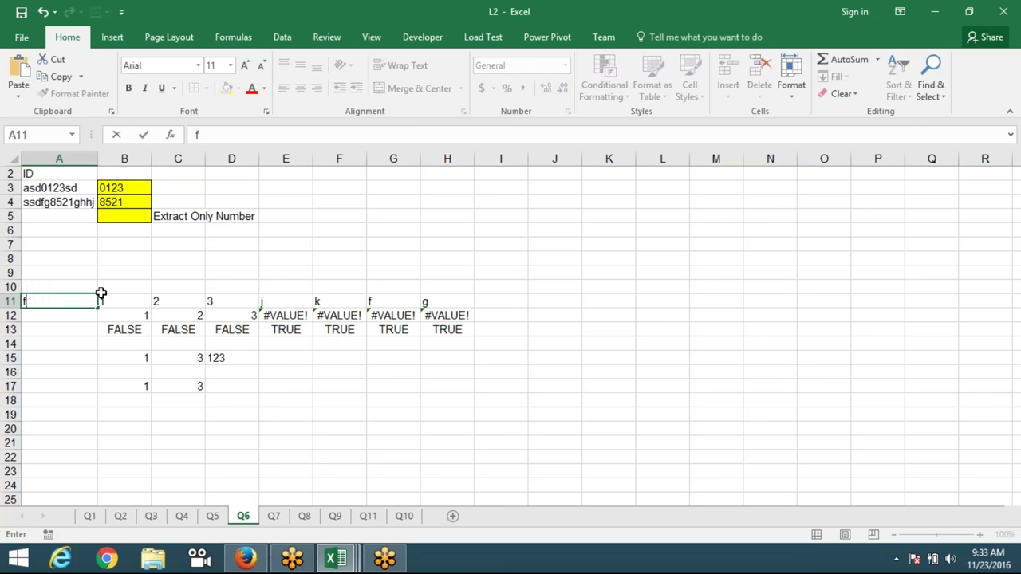
text(12h8)
key(Return)
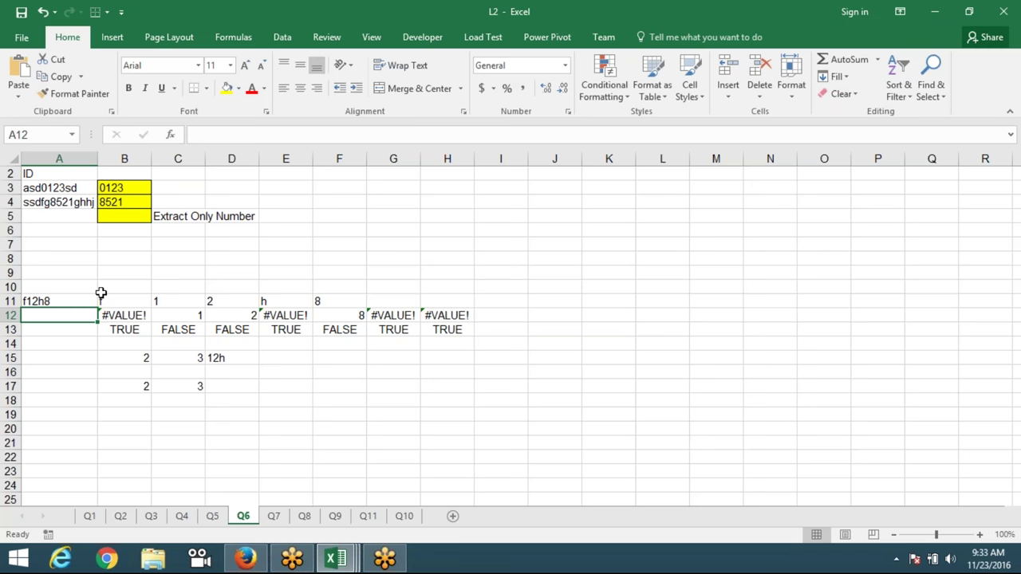
Browse the Q7, Q8, Q9, Q11 and Q10 sheets, selecting E17 and E18 on Q10
click(273, 517)
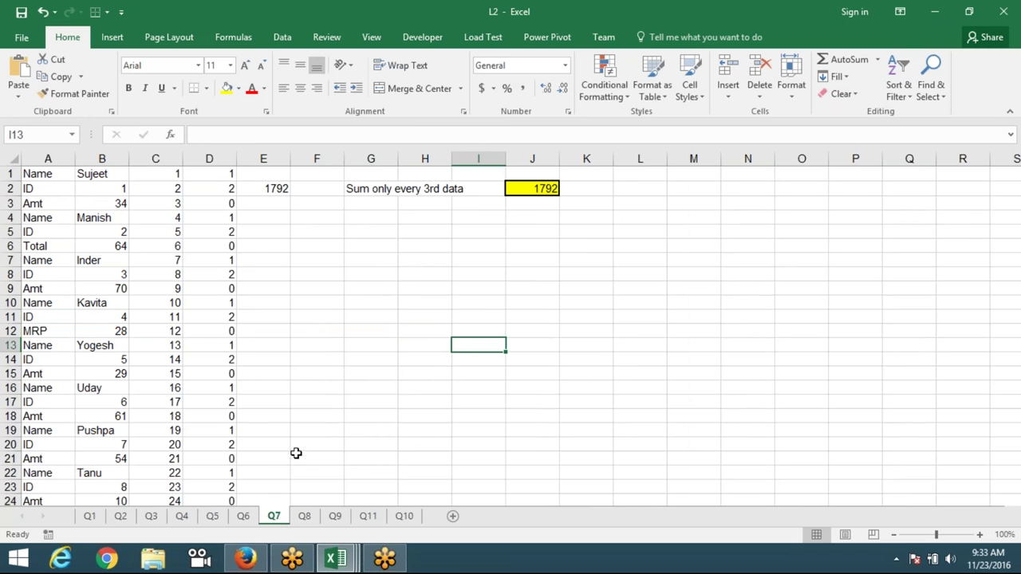
click(304, 516)
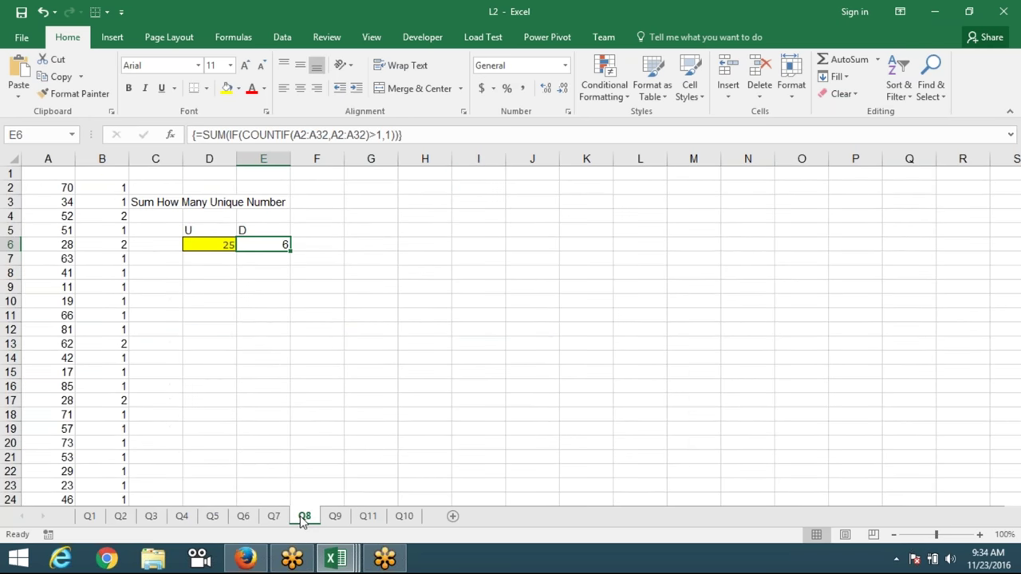
click(273, 516)
click(303, 517)
click(335, 516)
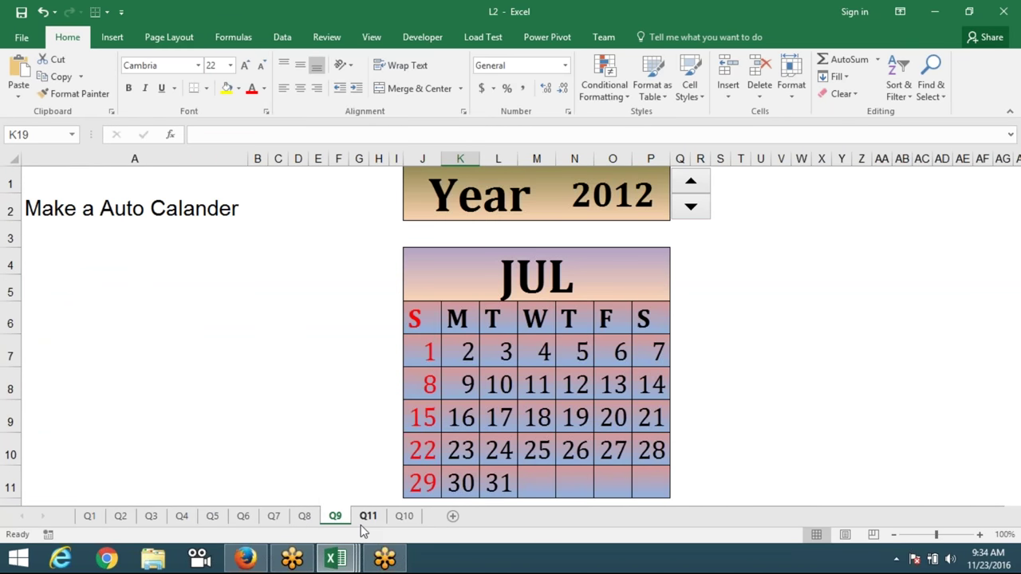
click(365, 523)
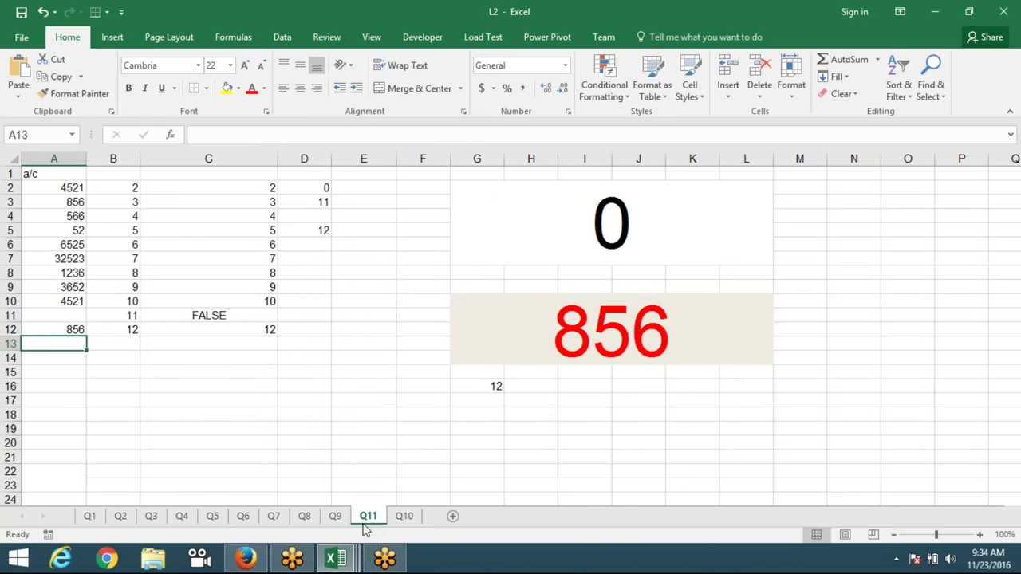
click(274, 517)
click(304, 517)
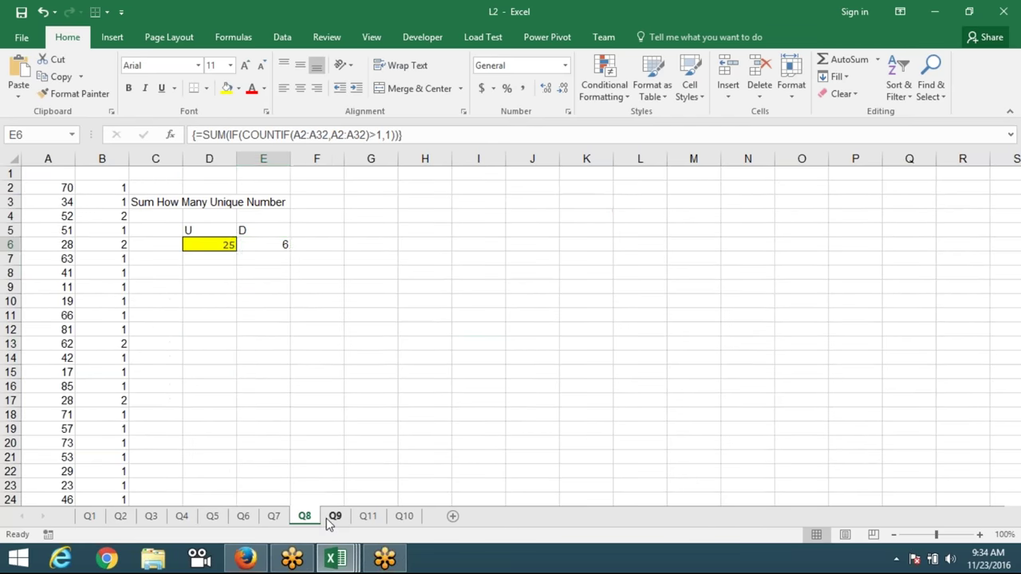
click(335, 517)
click(361, 518)
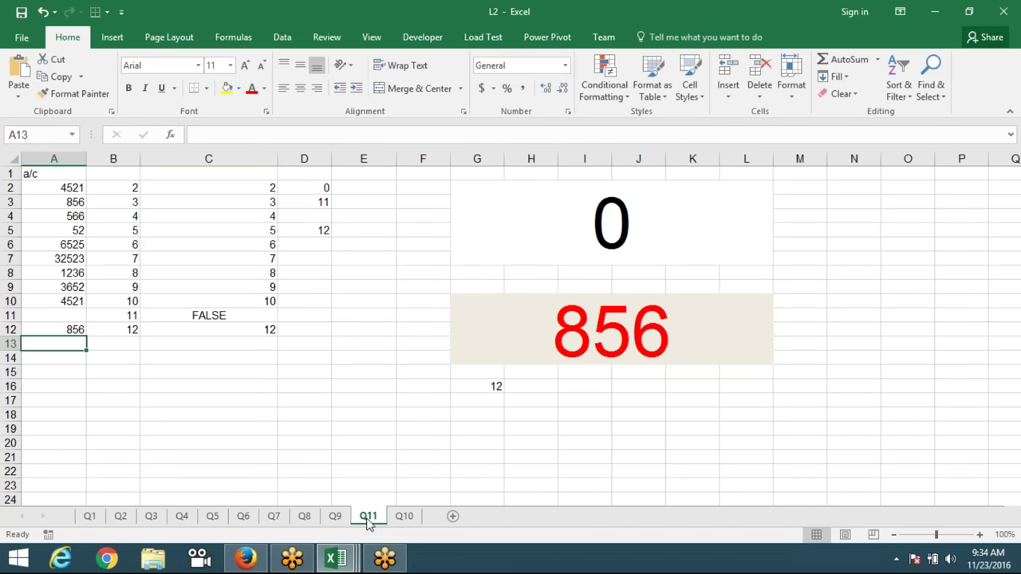
click(402, 517)
click(263, 401)
key(Down)
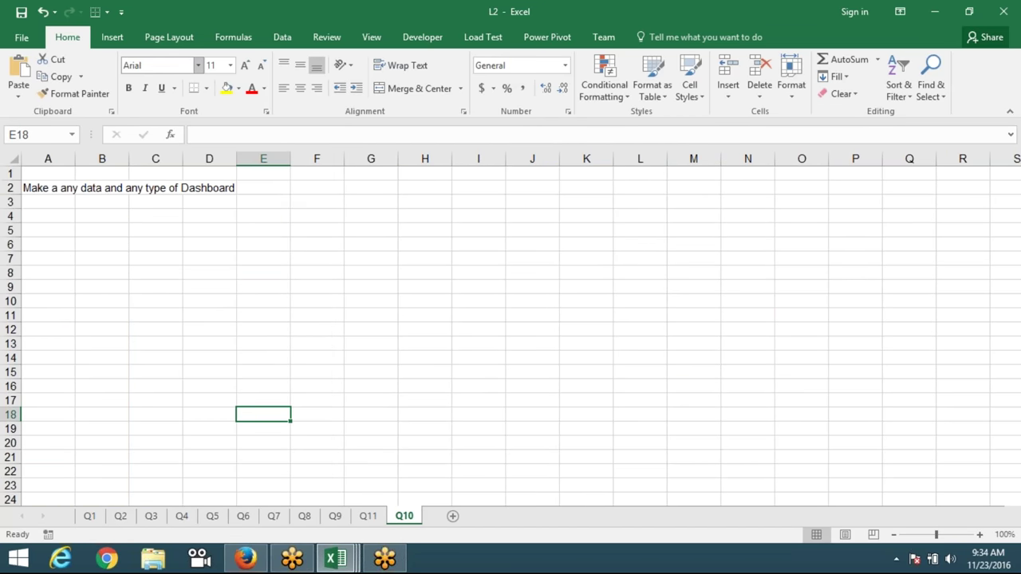
Create a new blank workbook and close the L2 workbook window
key(ctrl+n)
drag(502, 280, 274, 197)
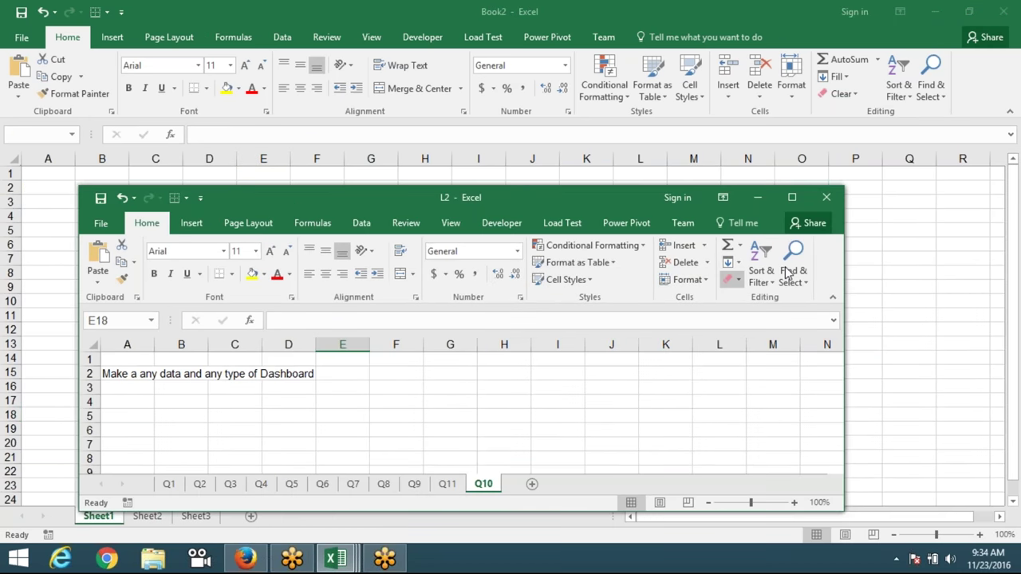
click(826, 197)
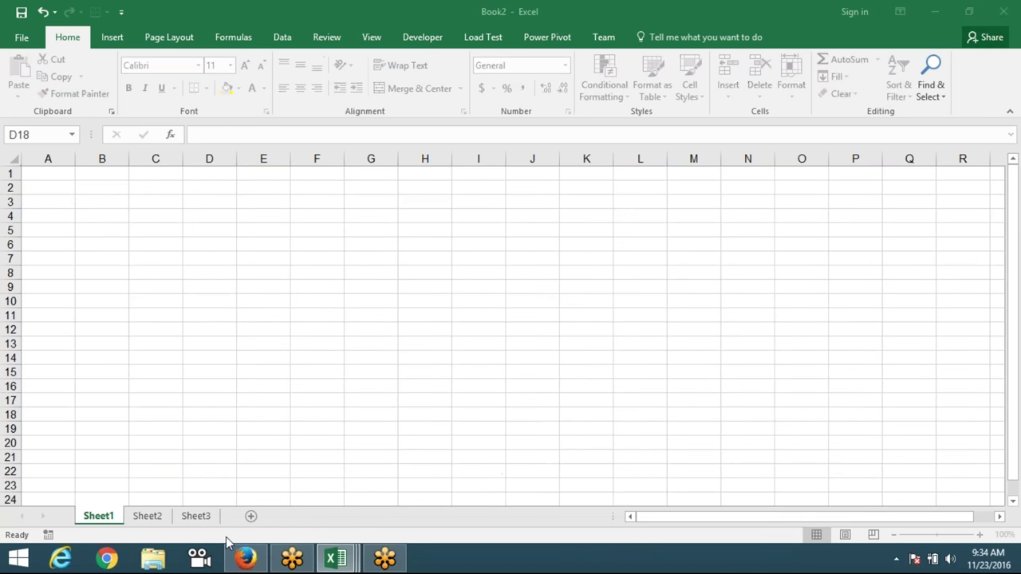
click(245, 558)
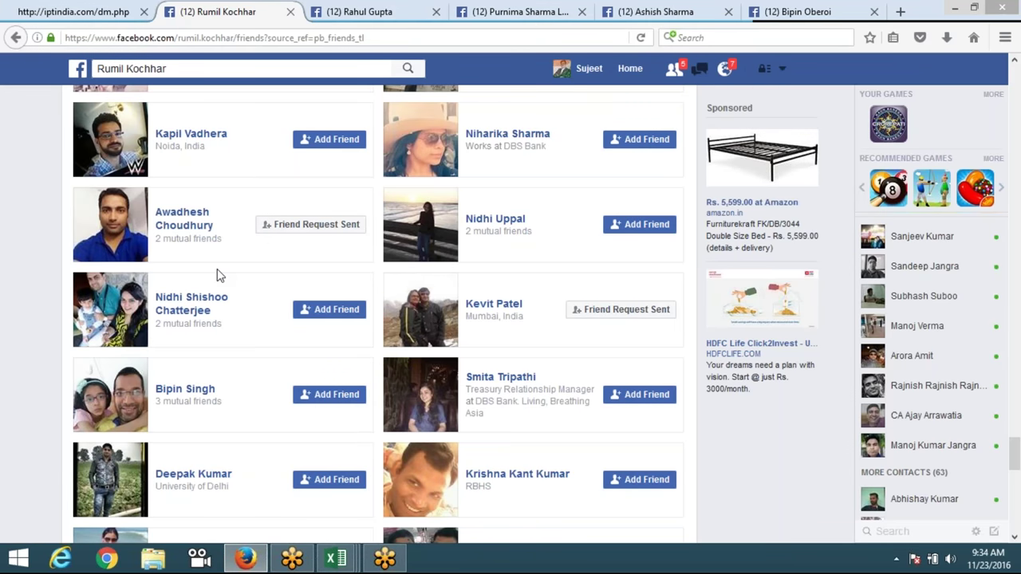
Replace the iptindia tab's address with gmail.com from the address suggestions
click(76, 14)
click(112, 38)
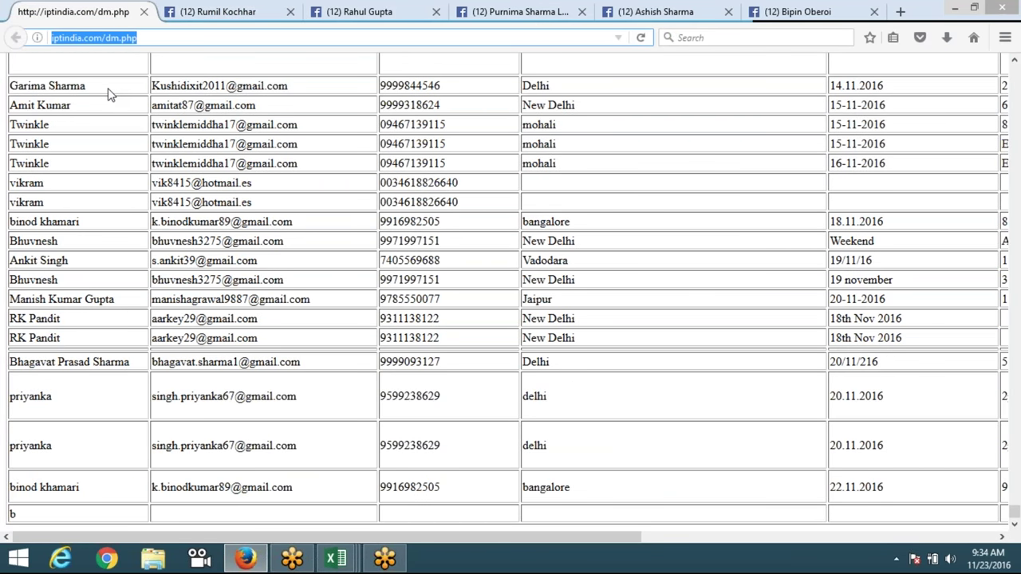
text(google.com/)
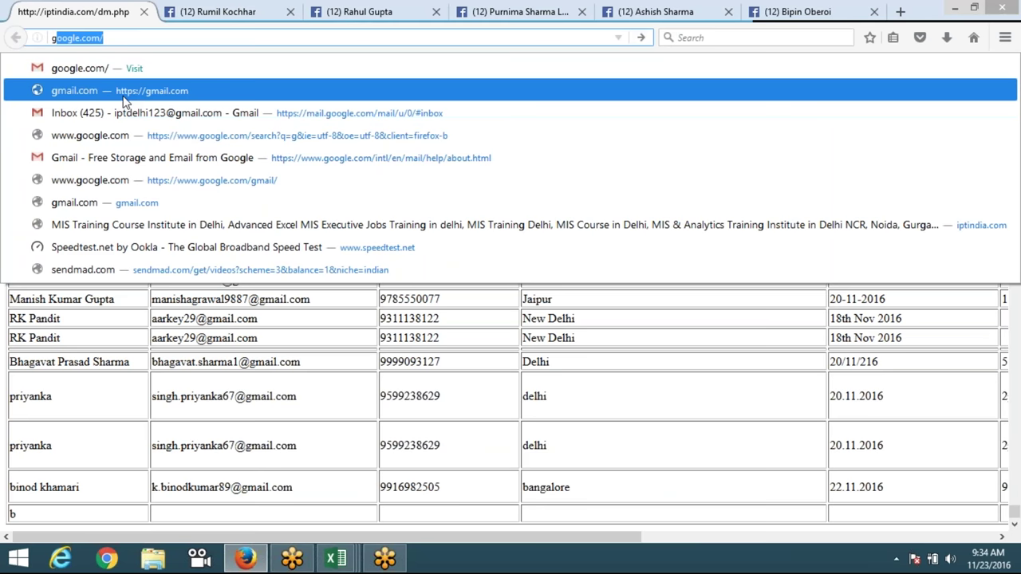
click(124, 97)
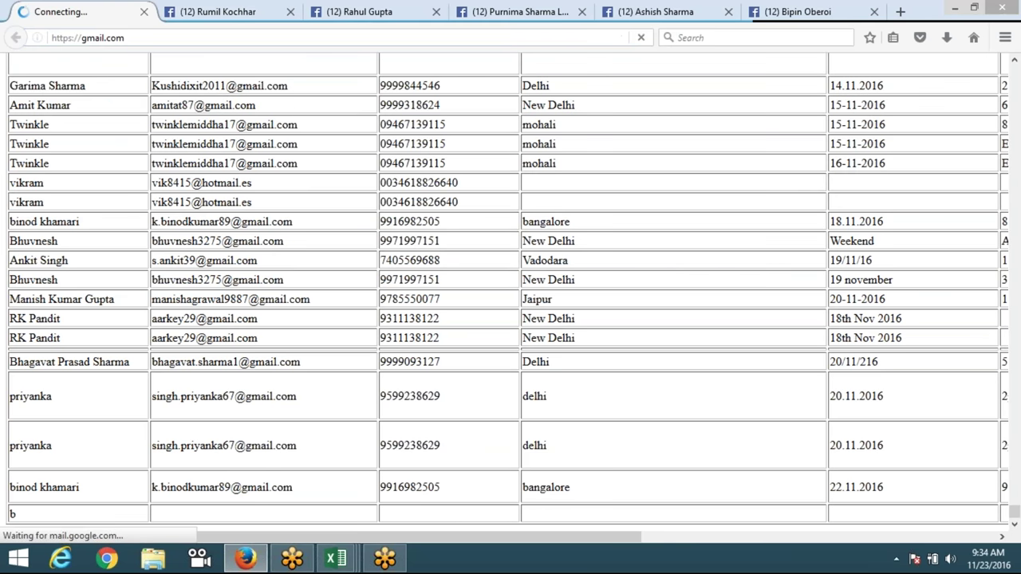